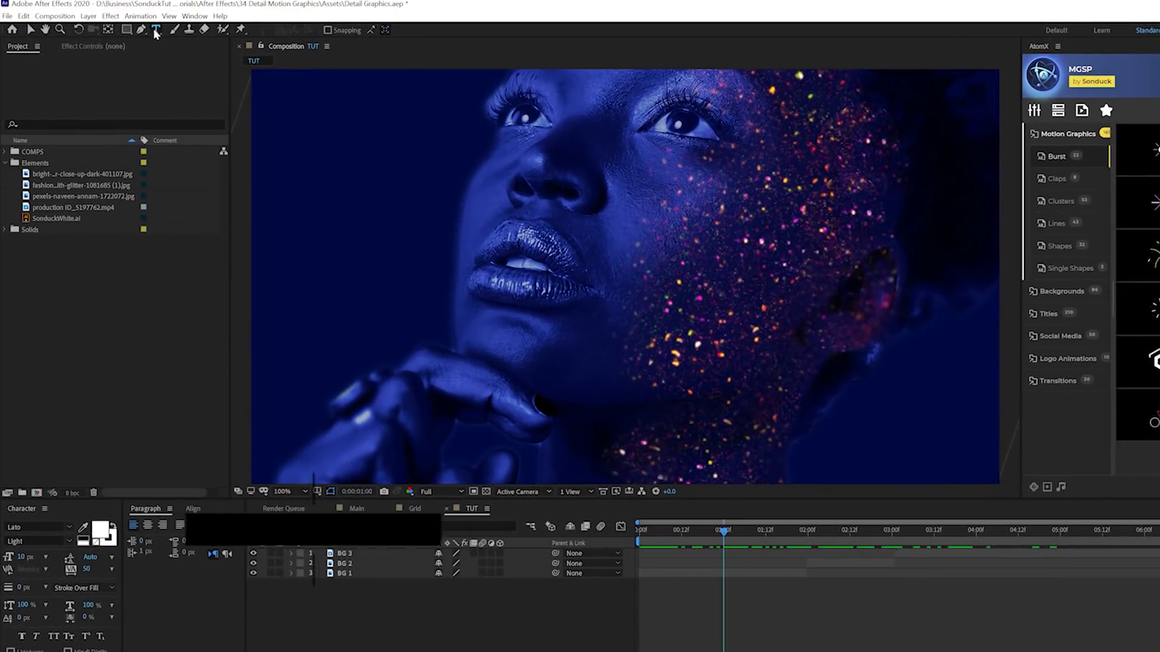
Bring up the Type tool flyout offering Horizontal and Vertical Type.
left_click(157, 33)
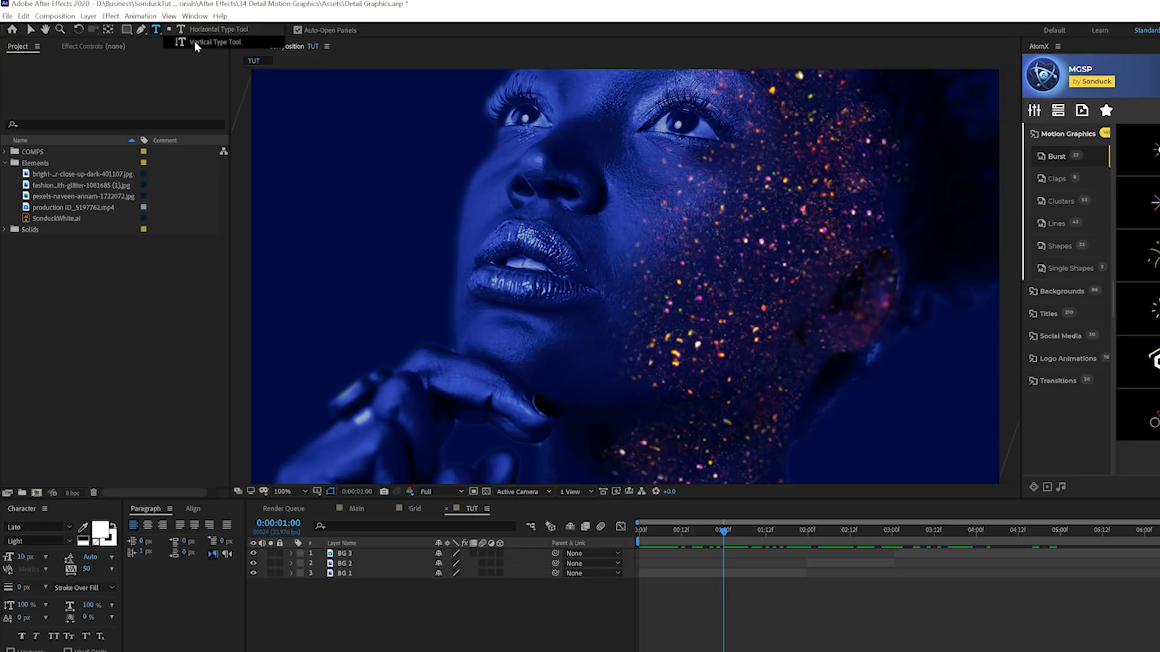
Draw a tall vertical text box on the left and copy the Box spread ban paragraph from Wikipedia.
left_click(195, 41)
mouse_move(302, 113)
left_mouse_down()
mouse_move(369, 227)
mouse_move(410, 454)
left_mouse_up()
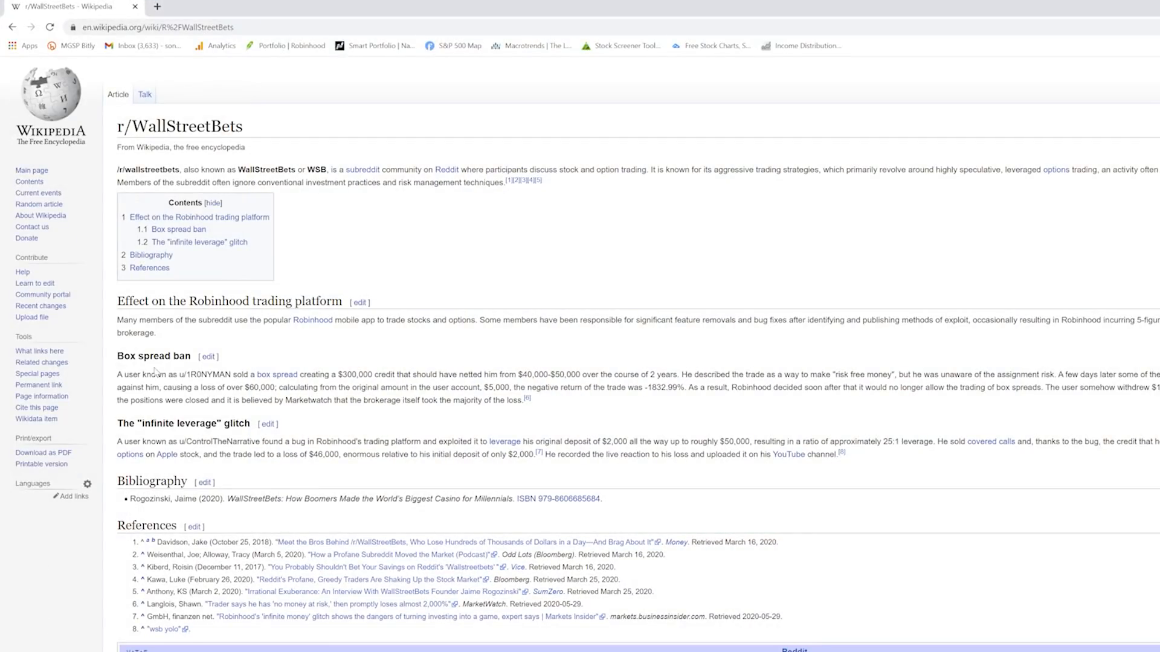
left_click_drag(119, 374, 506, 399)
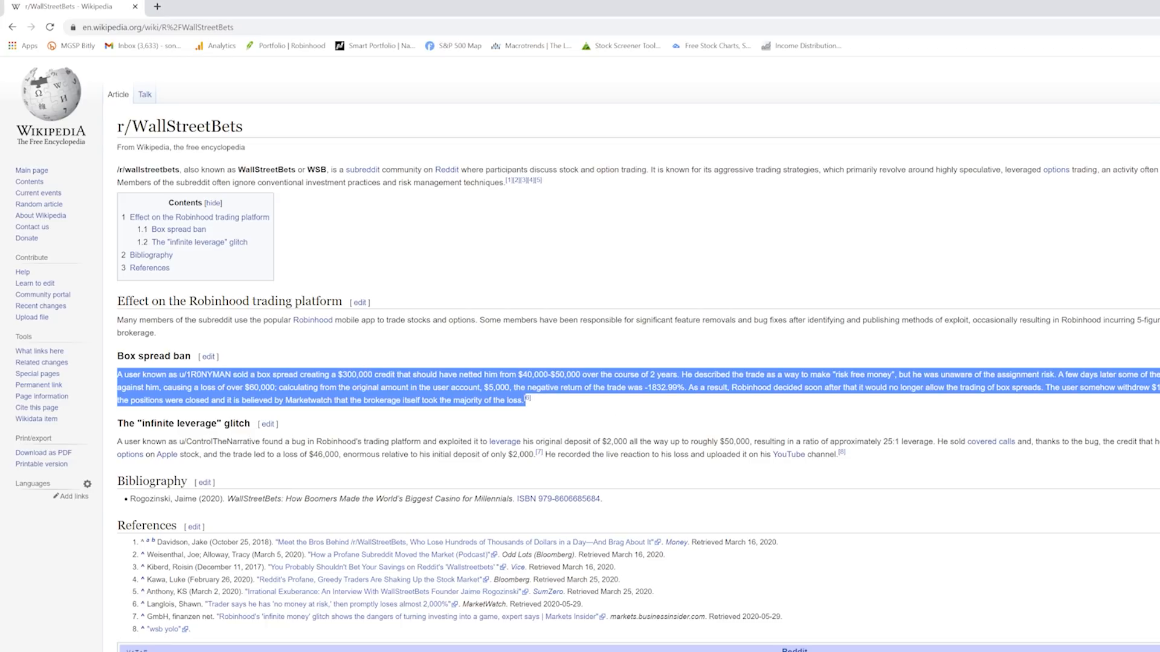
key("alt+Tab")
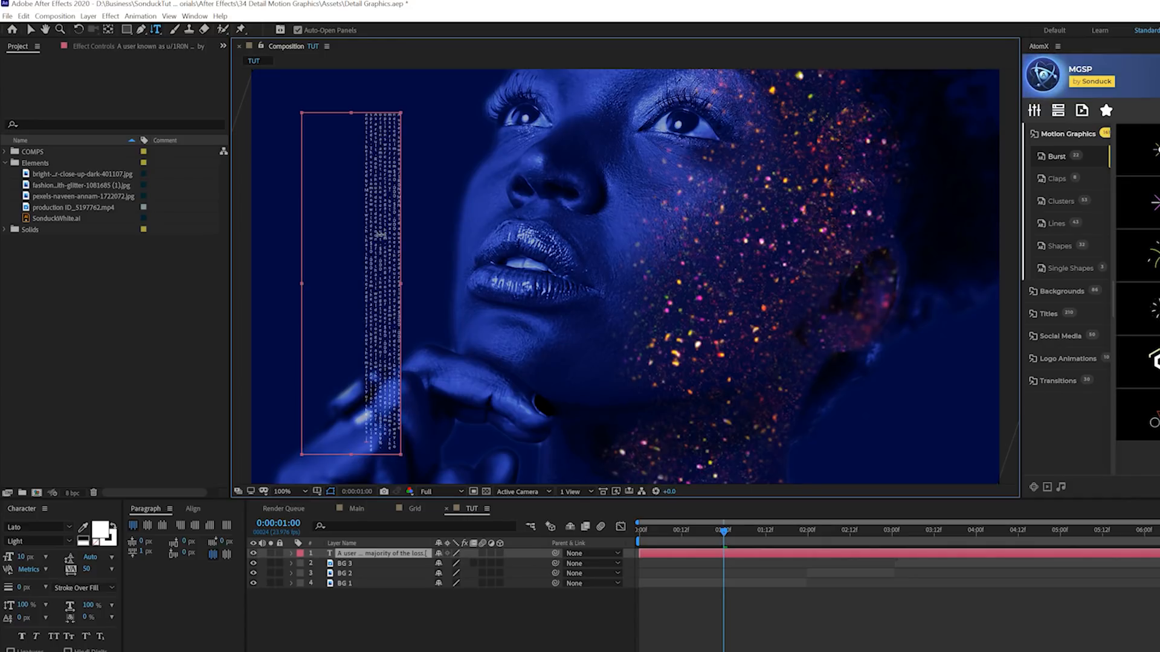
Justify all lines of the pasted text so it fills the tall left box.
key("ctrl+a")
left_click(322, 420)
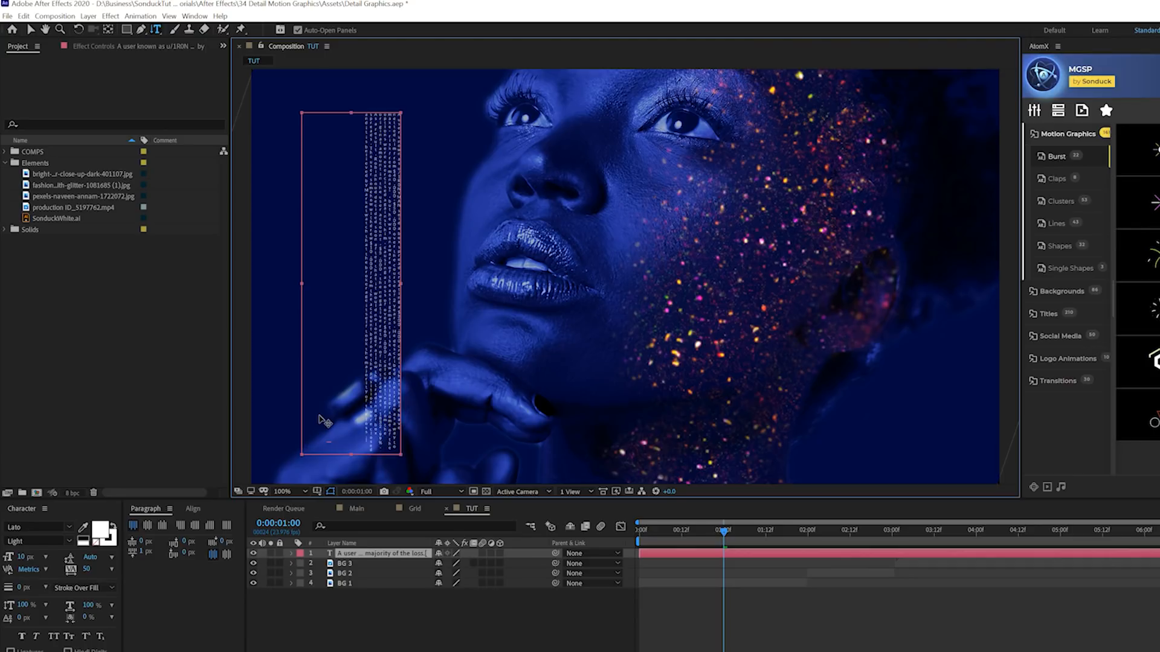
left_click(147, 526)
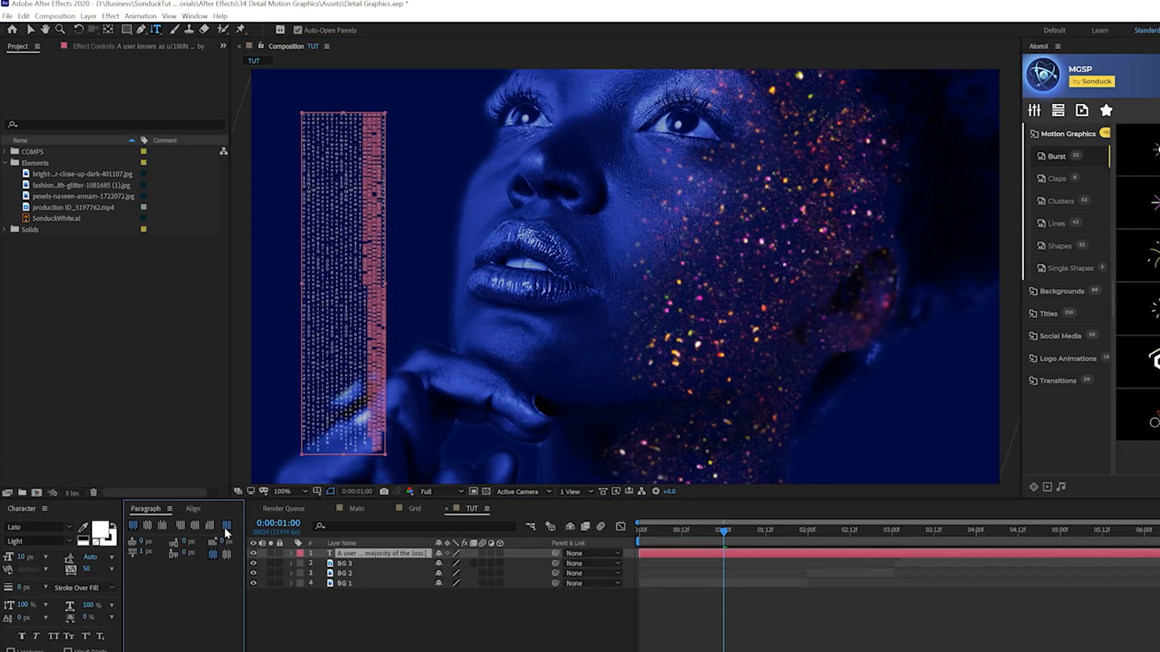
key("v")
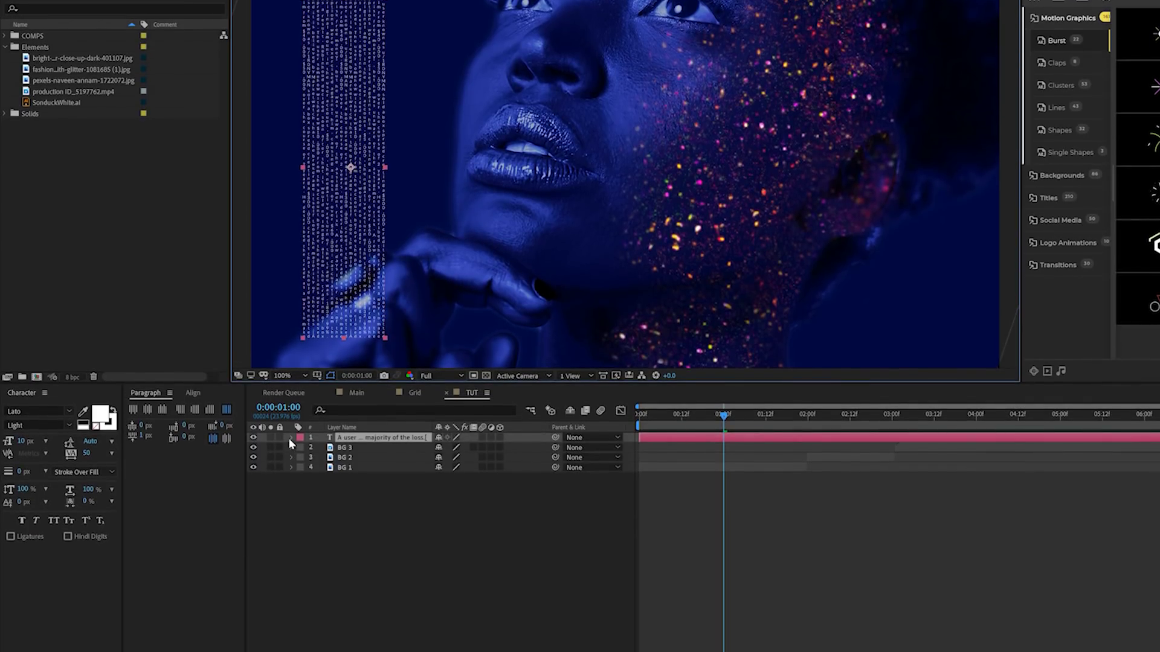
Add a Character Offset animator driven by the expression time*10 and preview the scrambling.
left_click(290, 438)
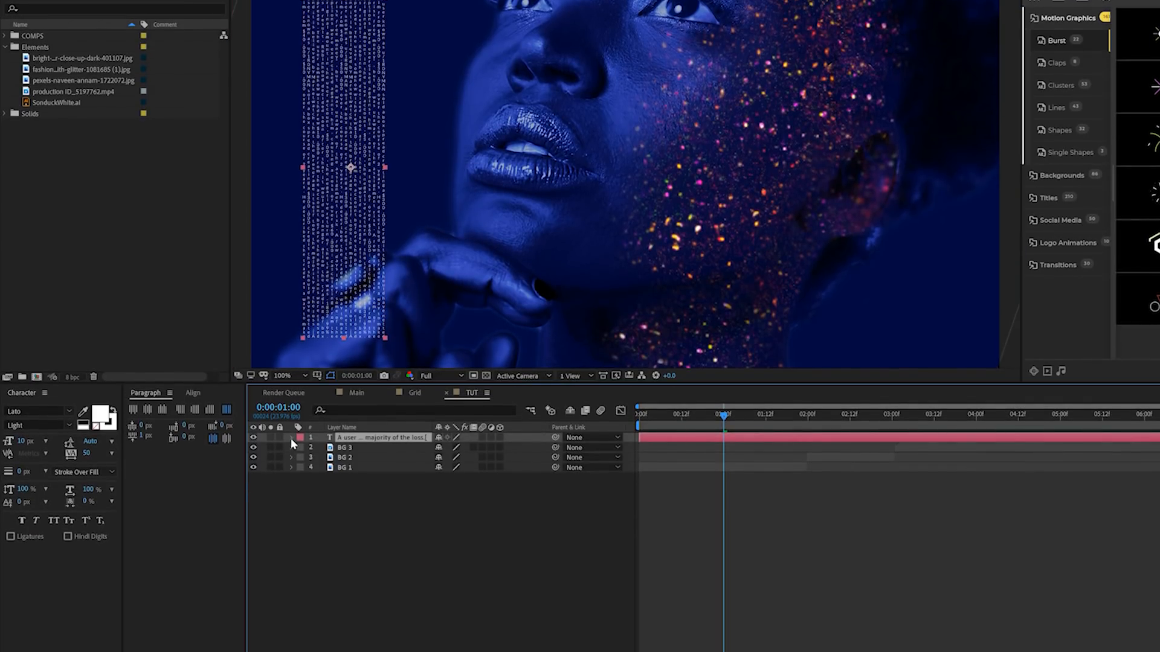
left_click(542, 448)
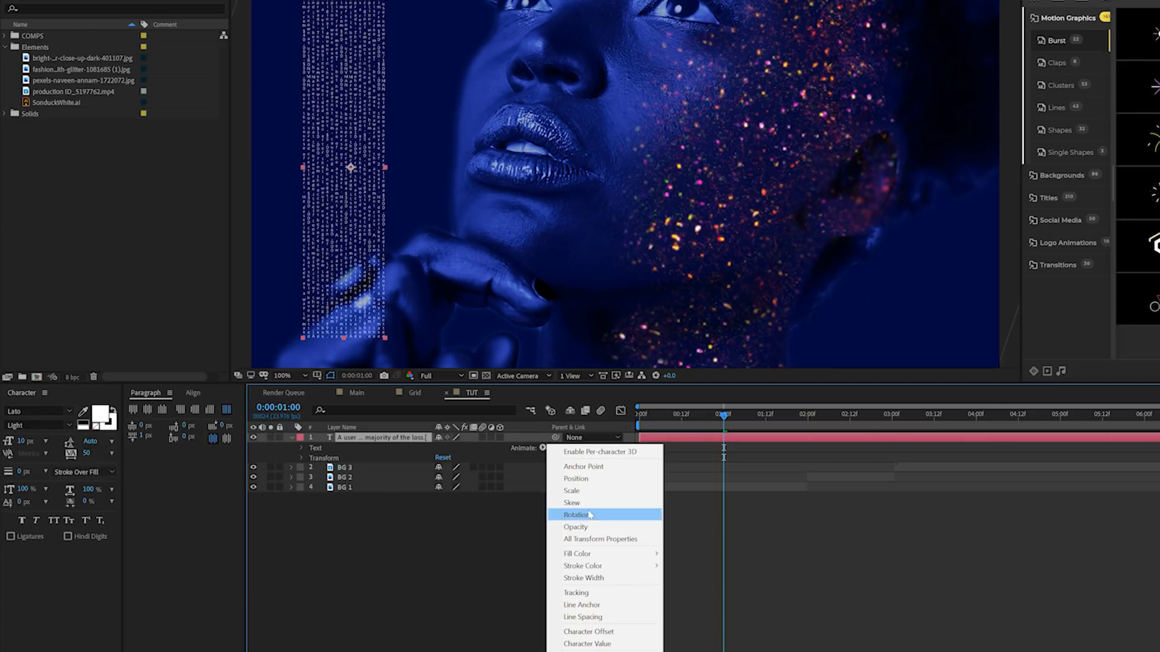
left_click(589, 632)
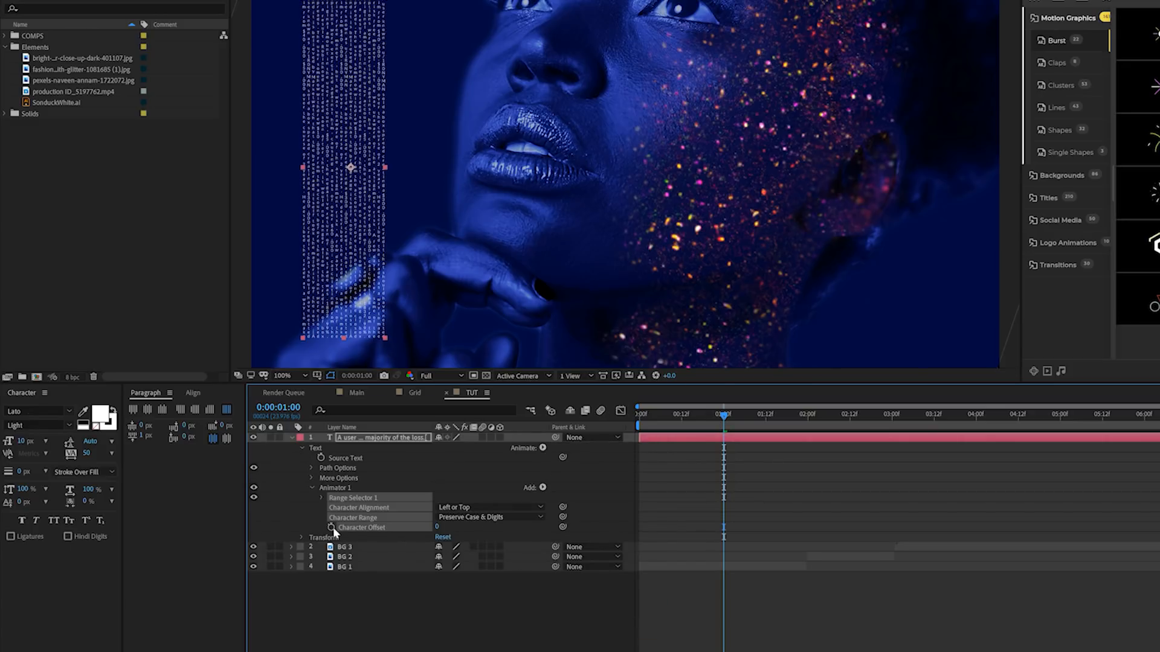
left_click(332, 527, "alt")
type("time*10")
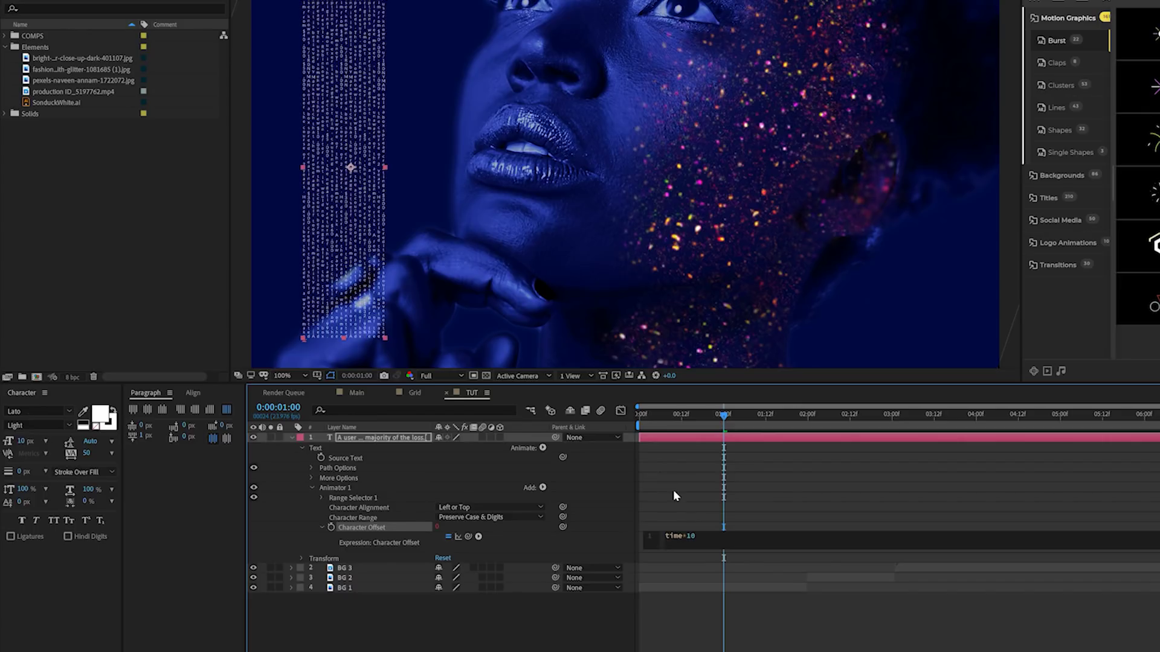
left_click(673, 490)
left_click_drag(651, 416, 655, 416)
key("space")
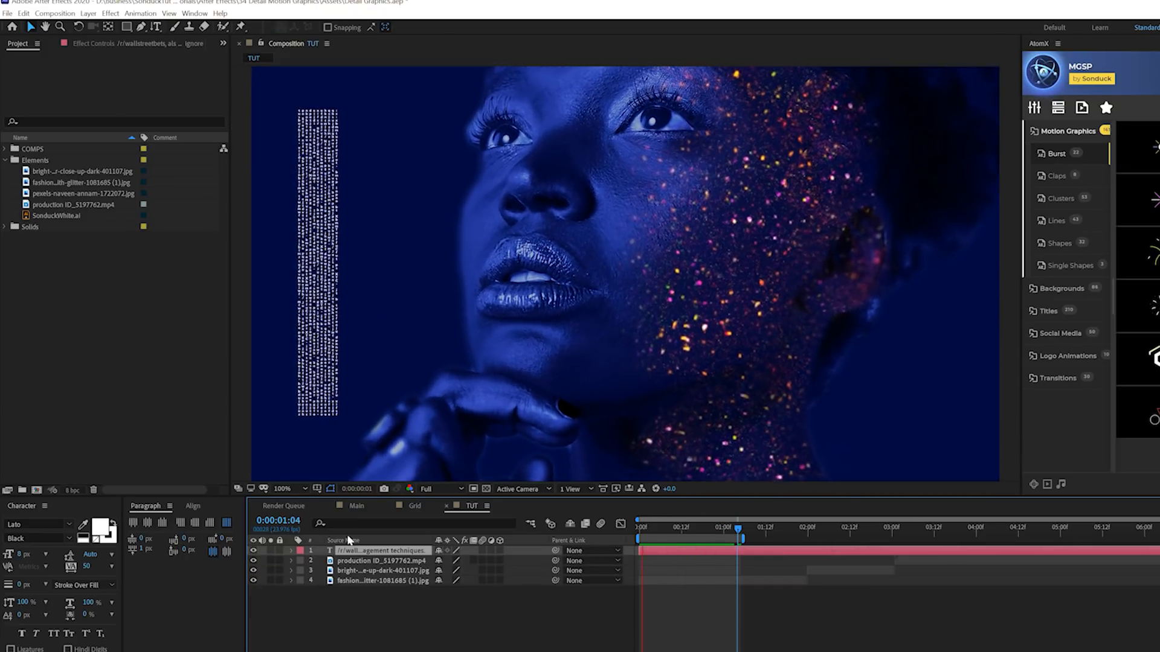
Duplicate the text column, move the copy to the right side and narrow it slightly.
left_click(363, 552)
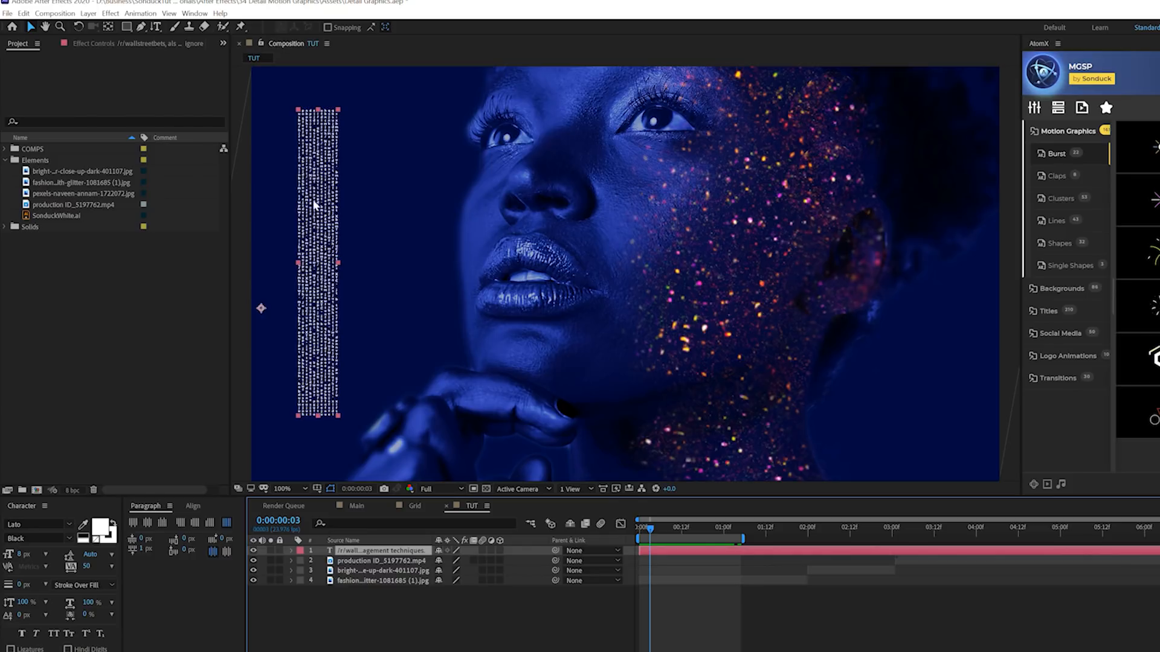
left_click(22, 14)
left_click(54, 154)
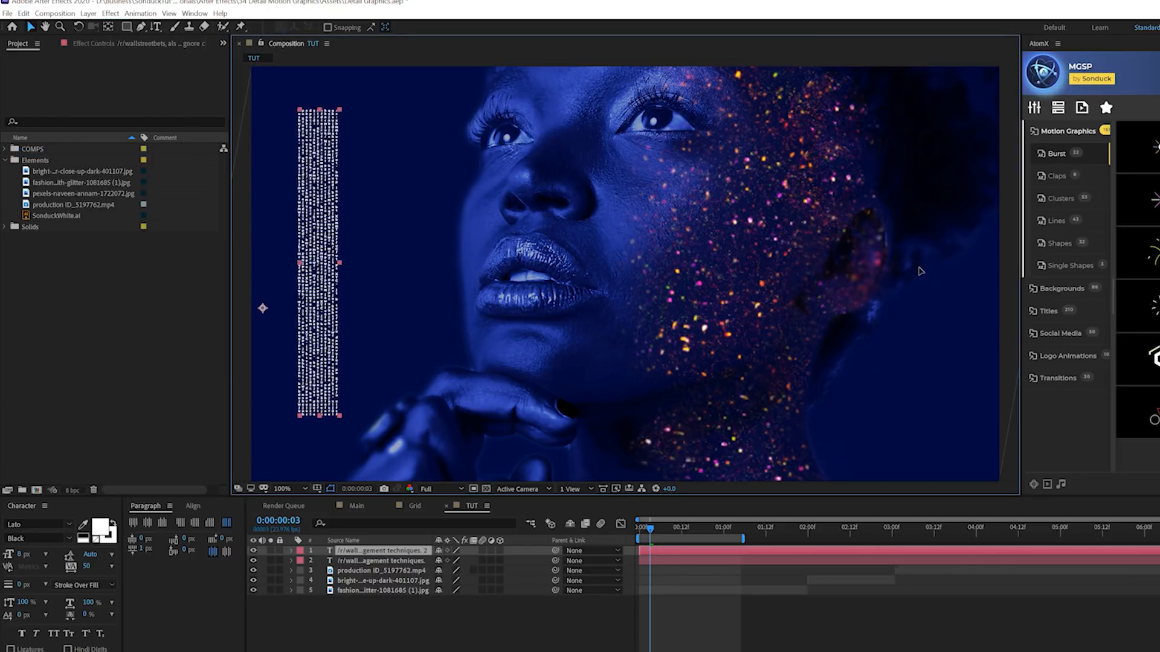
left_click_drag(804, 255, 942, 272)
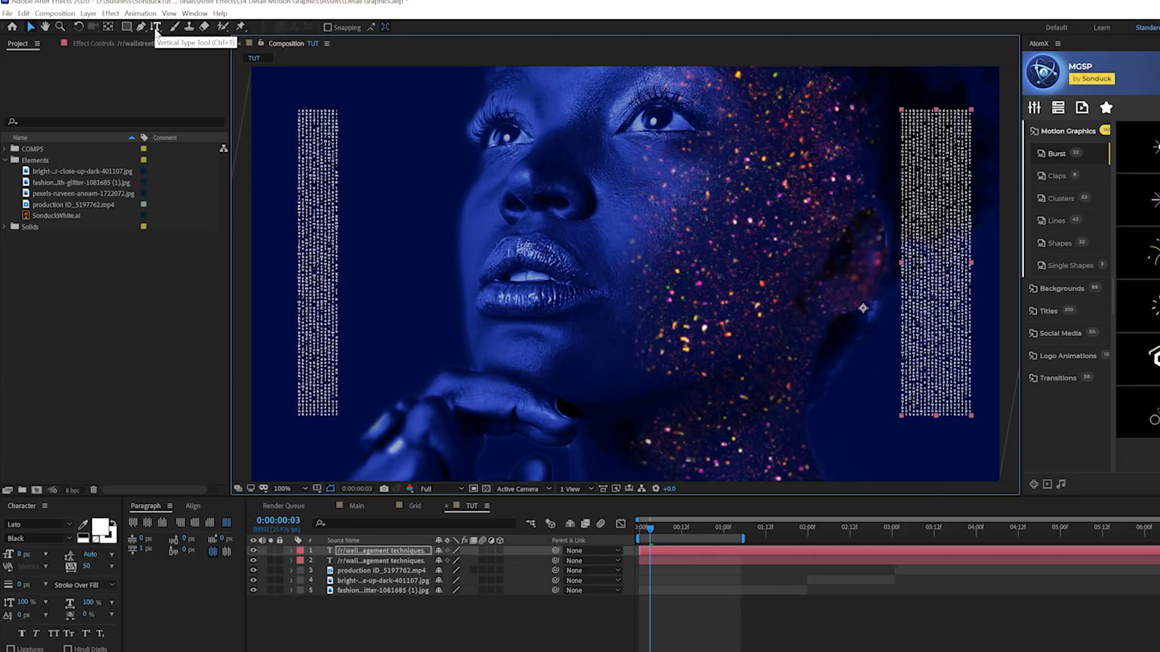
left_click(156, 27)
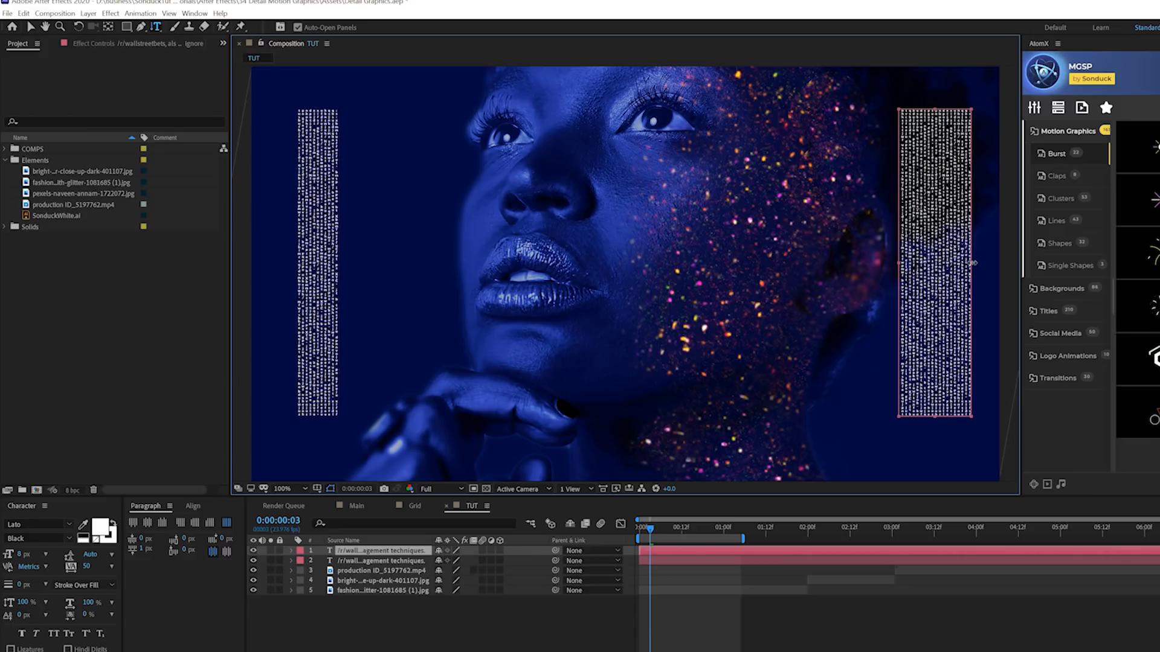
left_click_drag(973, 263, 967, 263)
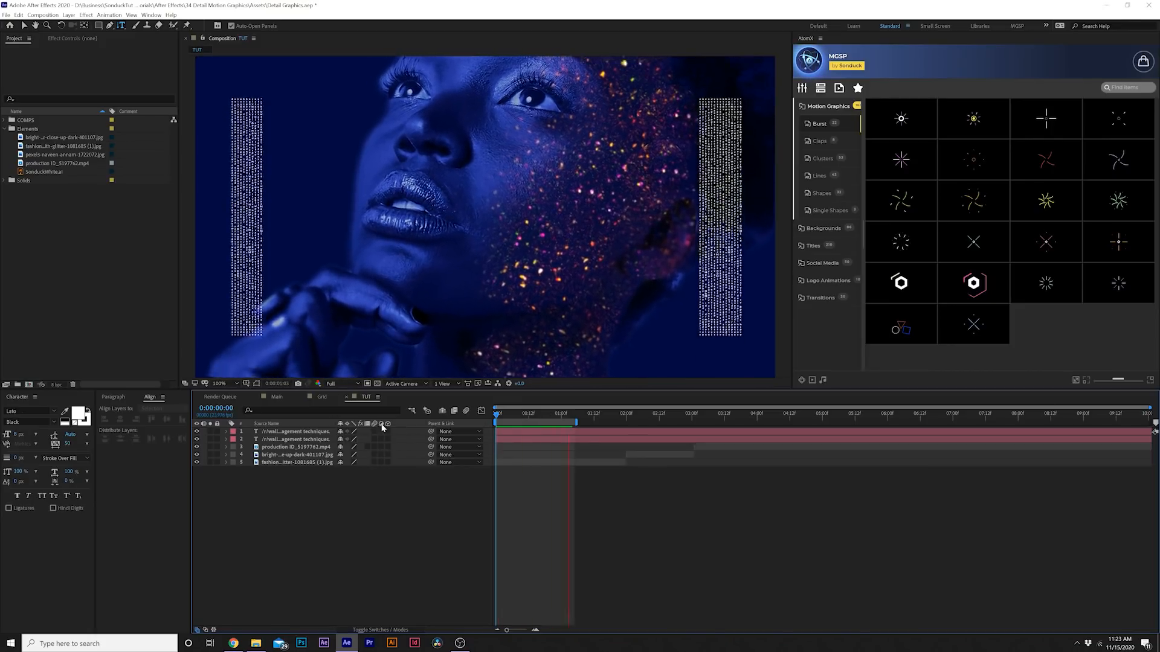
Check the Main composition with the MASTER title, then return to TUT.
left_click(278, 397)
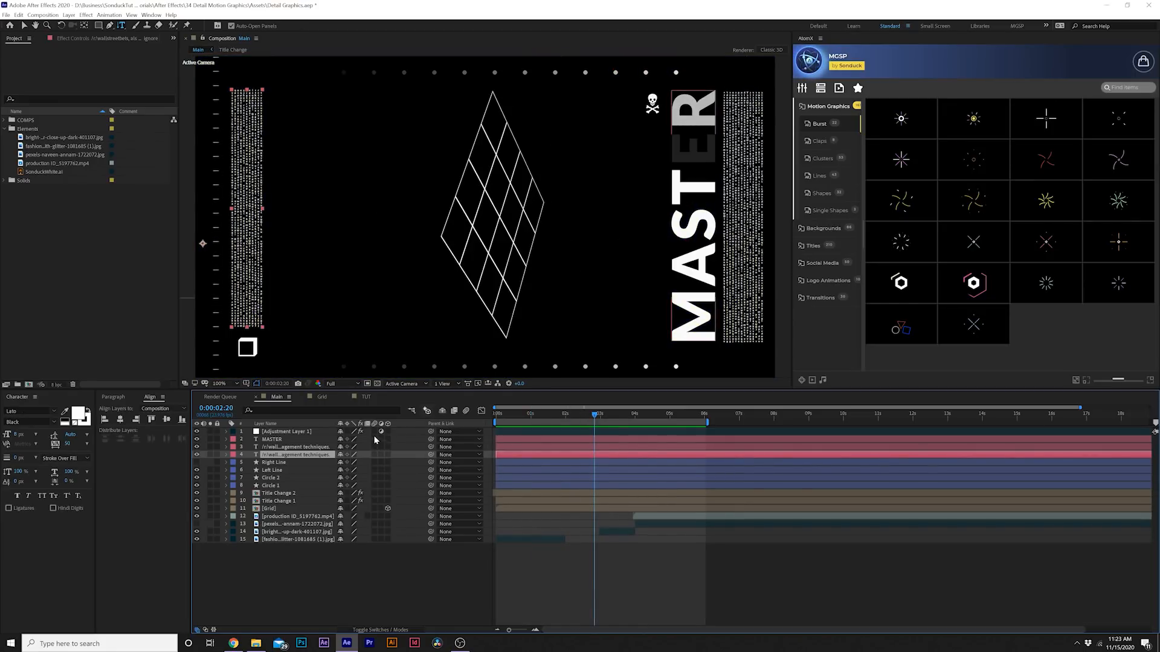
left_click(366, 397)
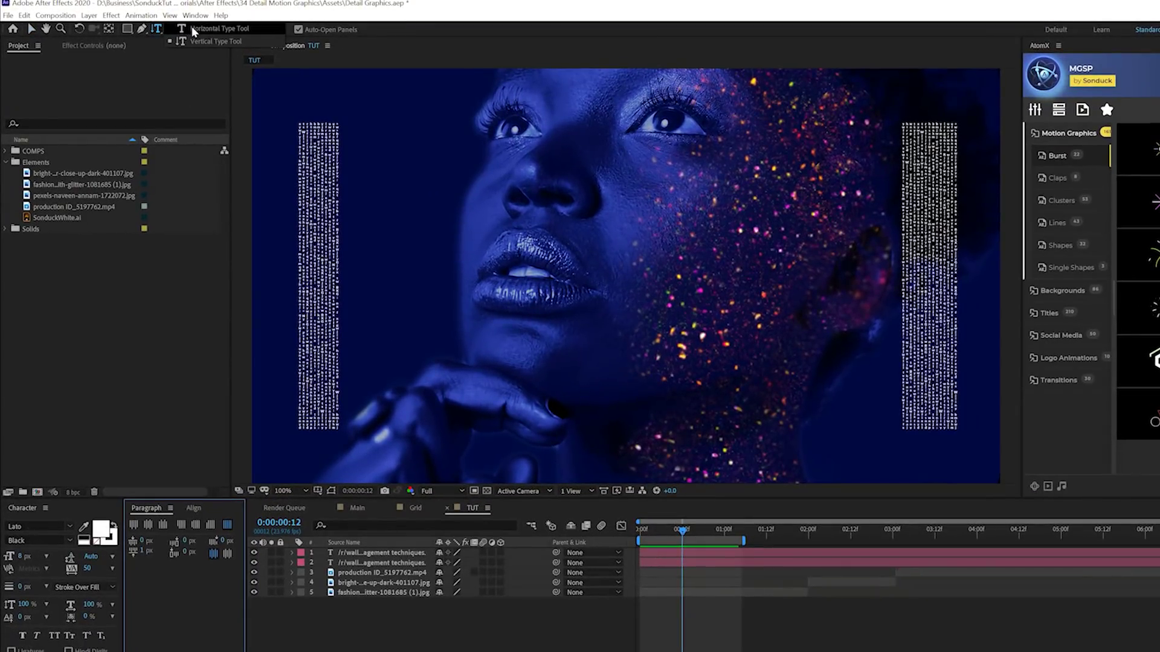
Start a horizontal text layer on the portrait in an enlarged Wingdings font.
left_click(217, 29)
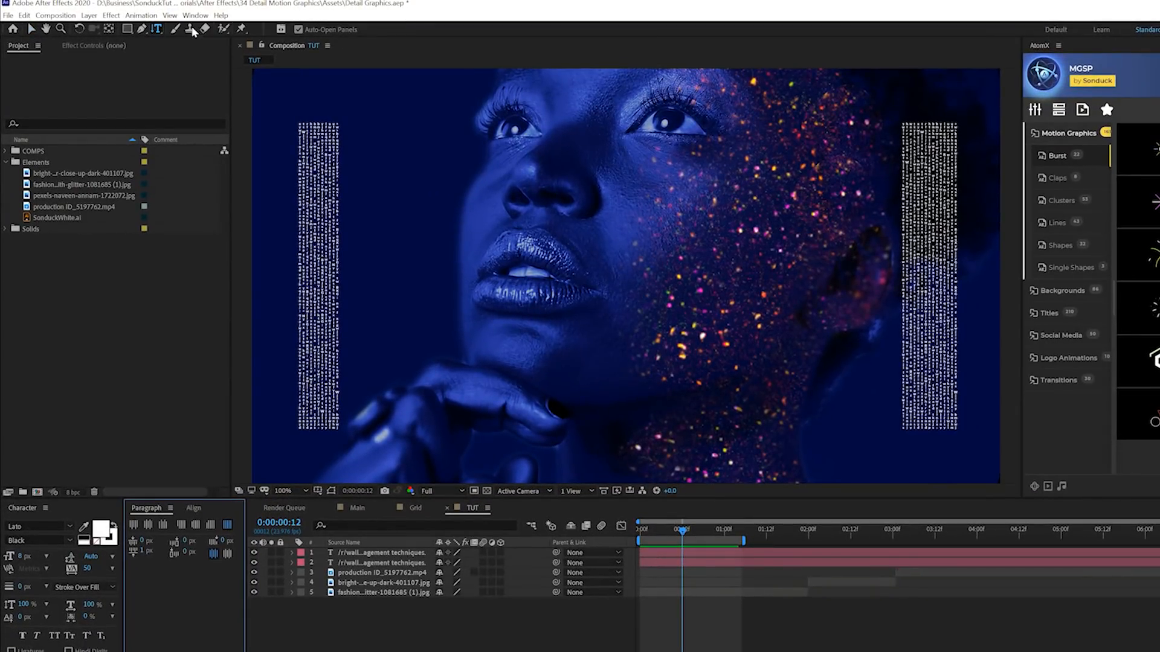
left_click(616, 272)
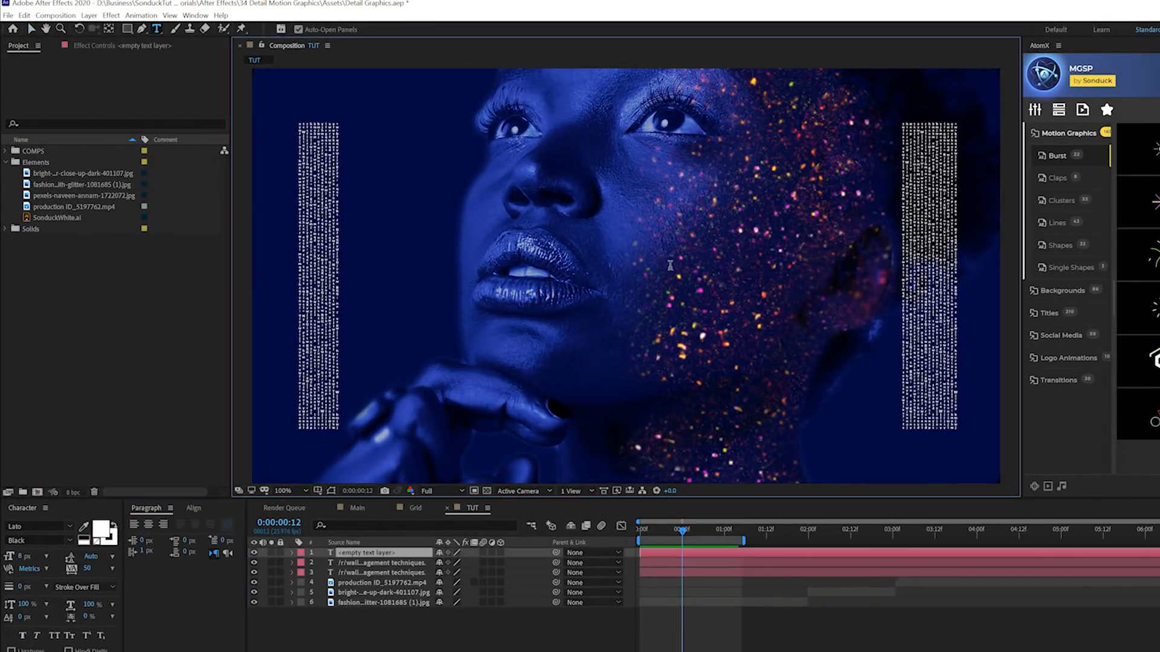
left_click(38, 526)
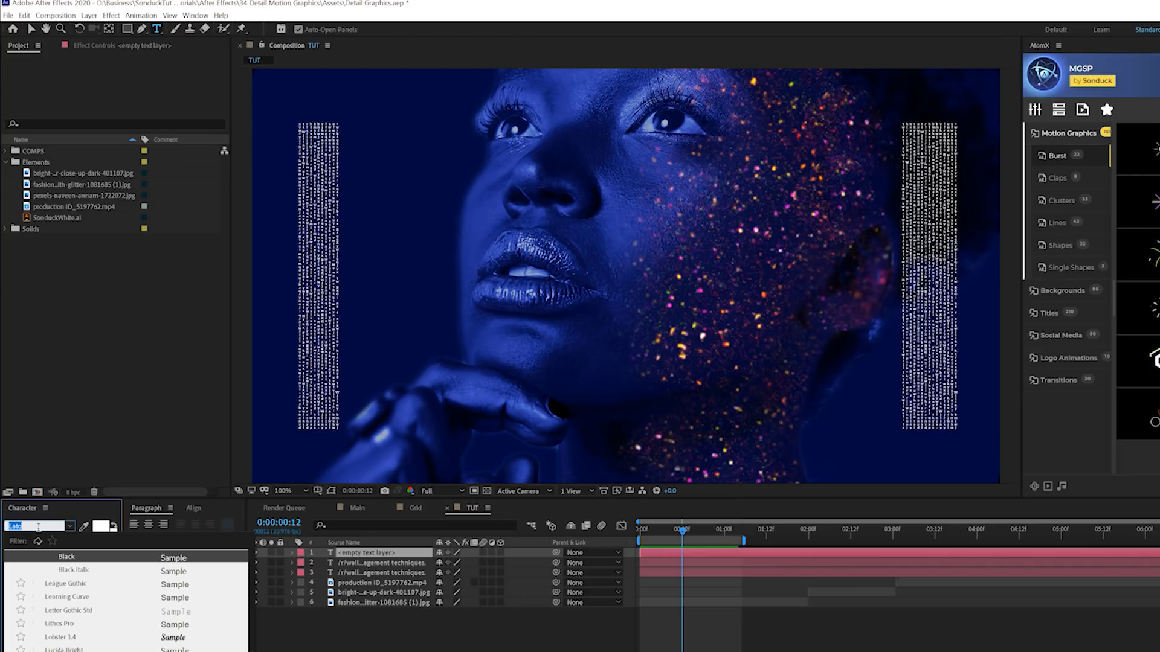
type("win")
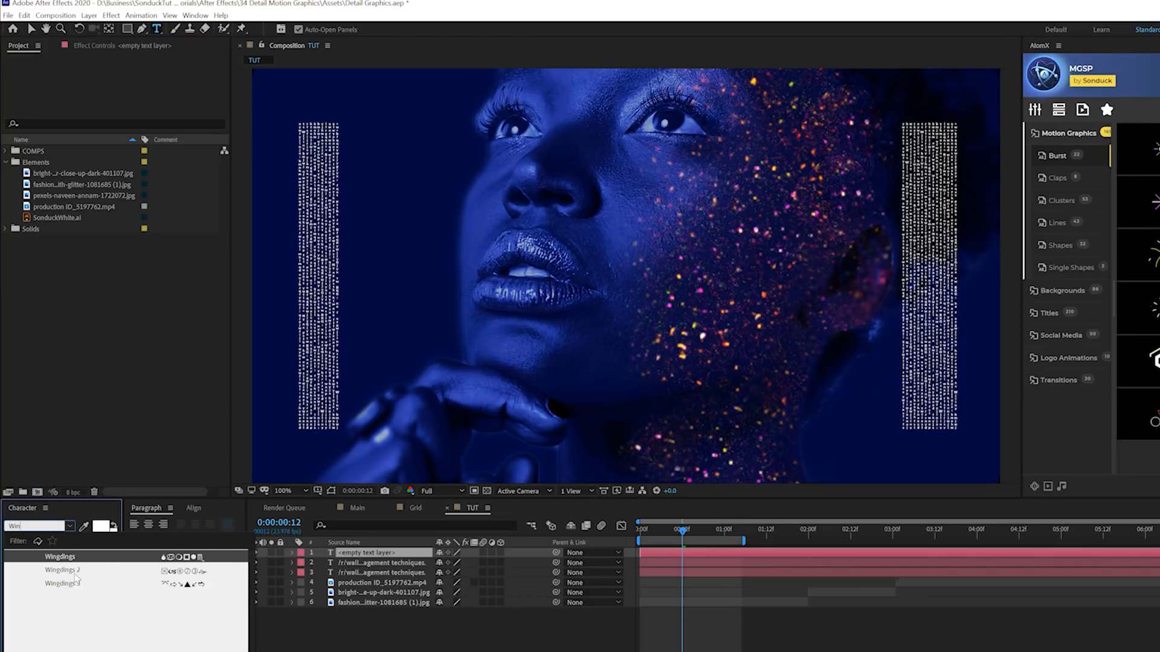
left_click(70, 559)
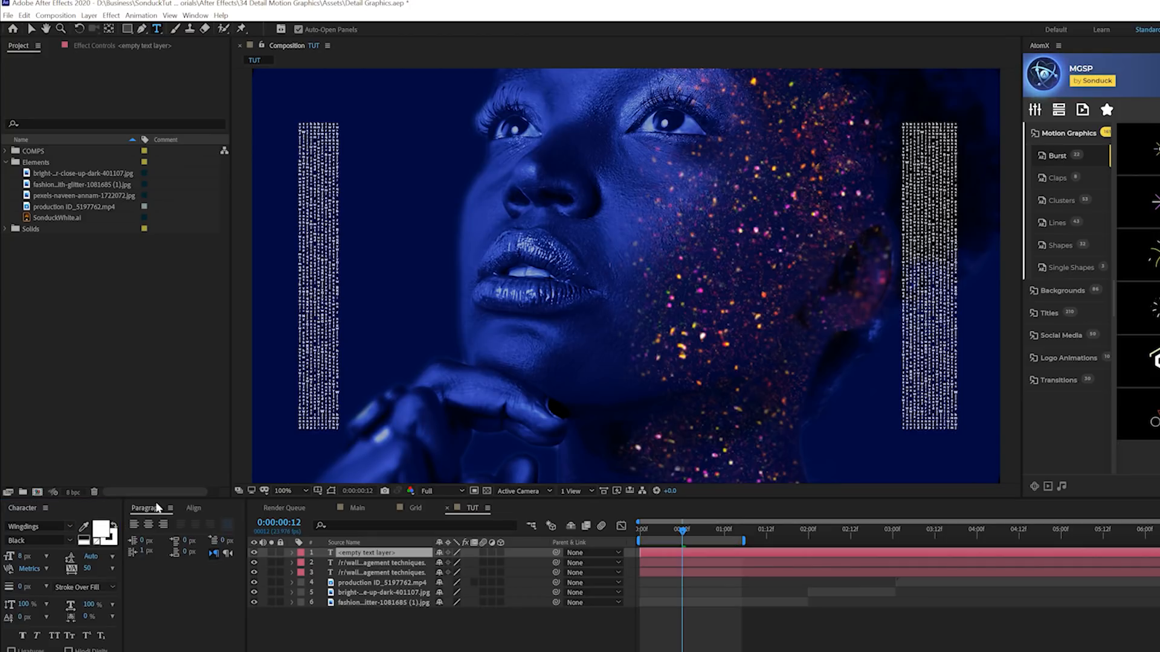
left_click(23, 560)
type("c")
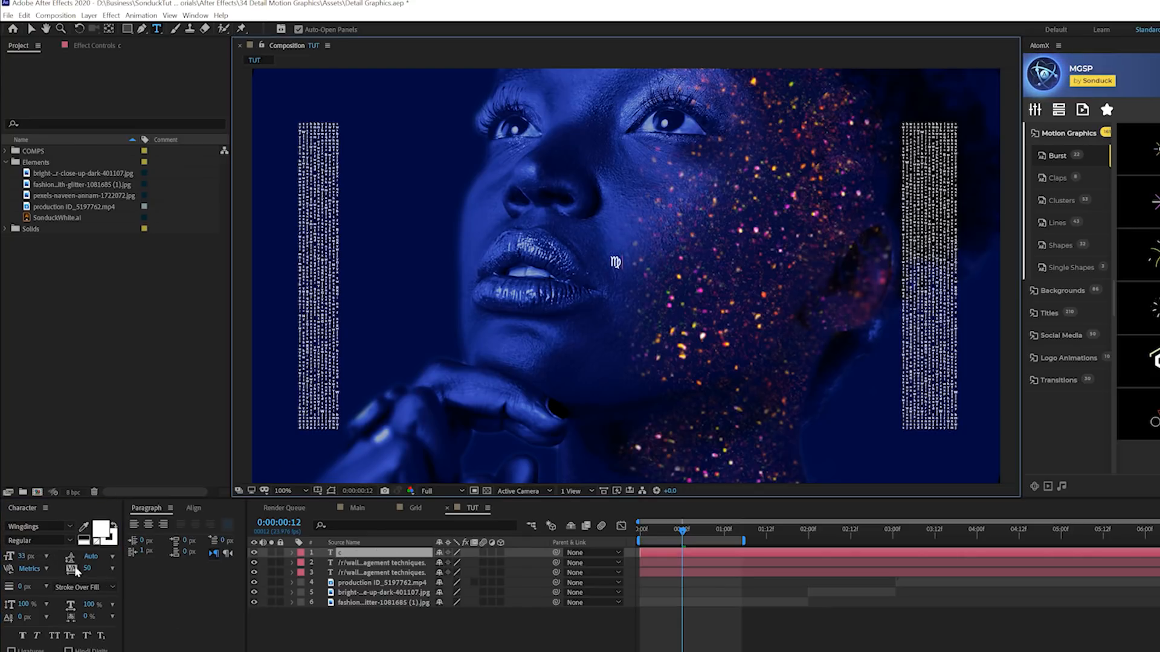
left_click_drag(24, 560, 50, 562)
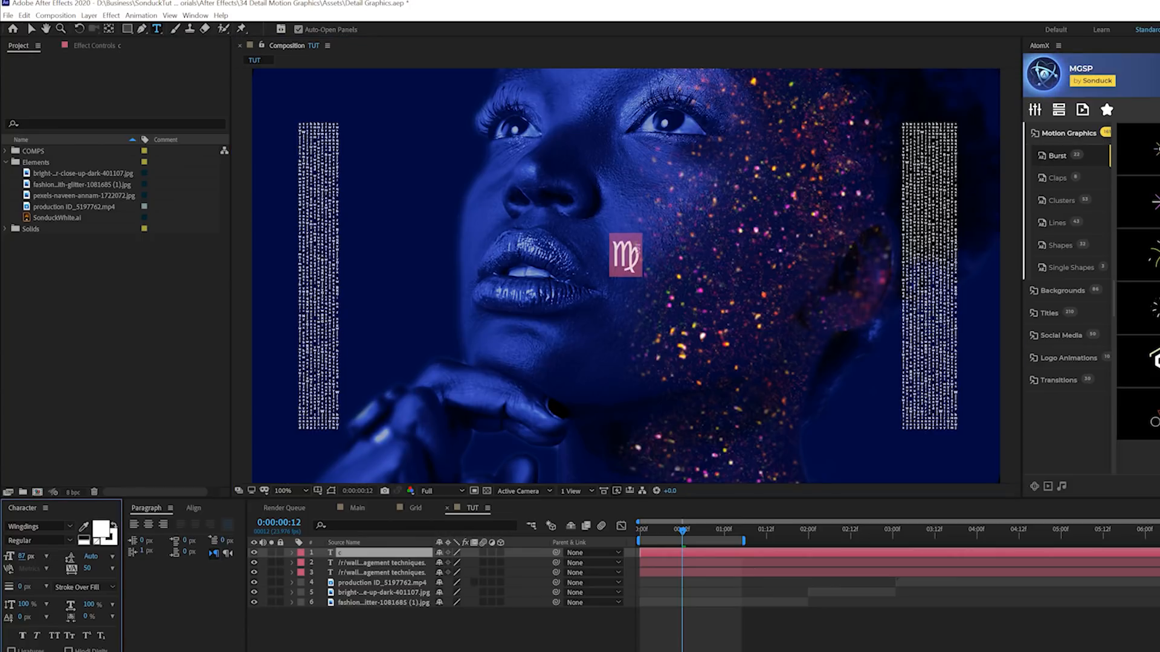
Type the Virgo glyph, finish editing and return the playhead to the start.
left_click(625, 271)
left_click(13, 28)
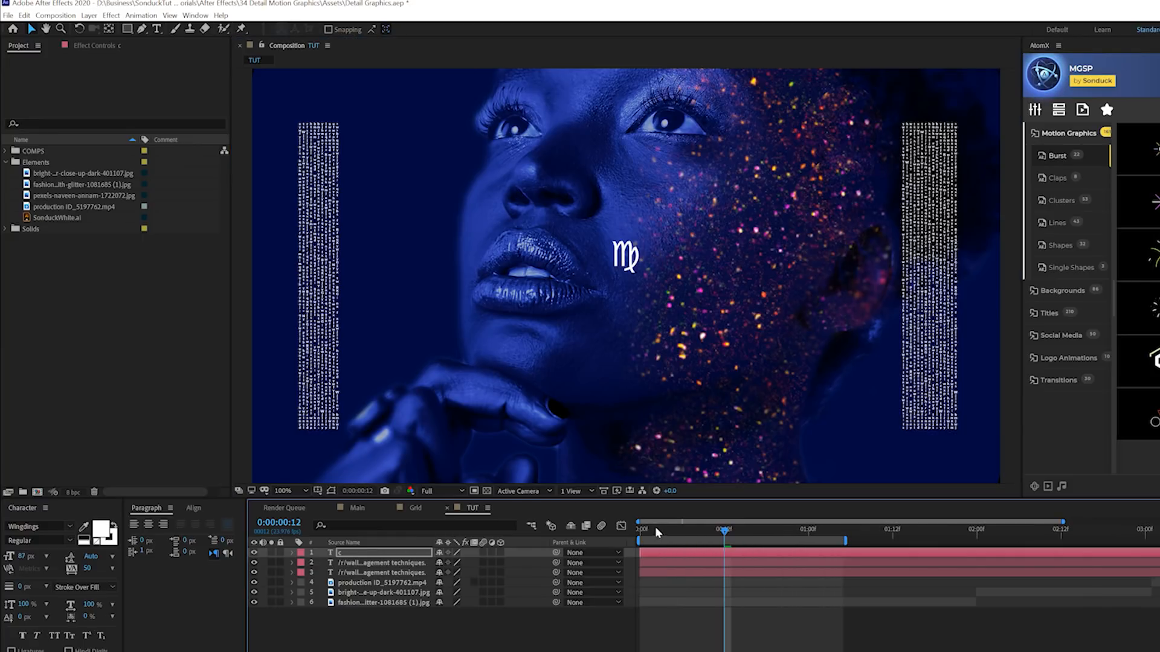
mouse_move(681, 531)
left_mouse_down()
mouse_move(655, 531)
mouse_move(668, 533)
left_mouse_up()
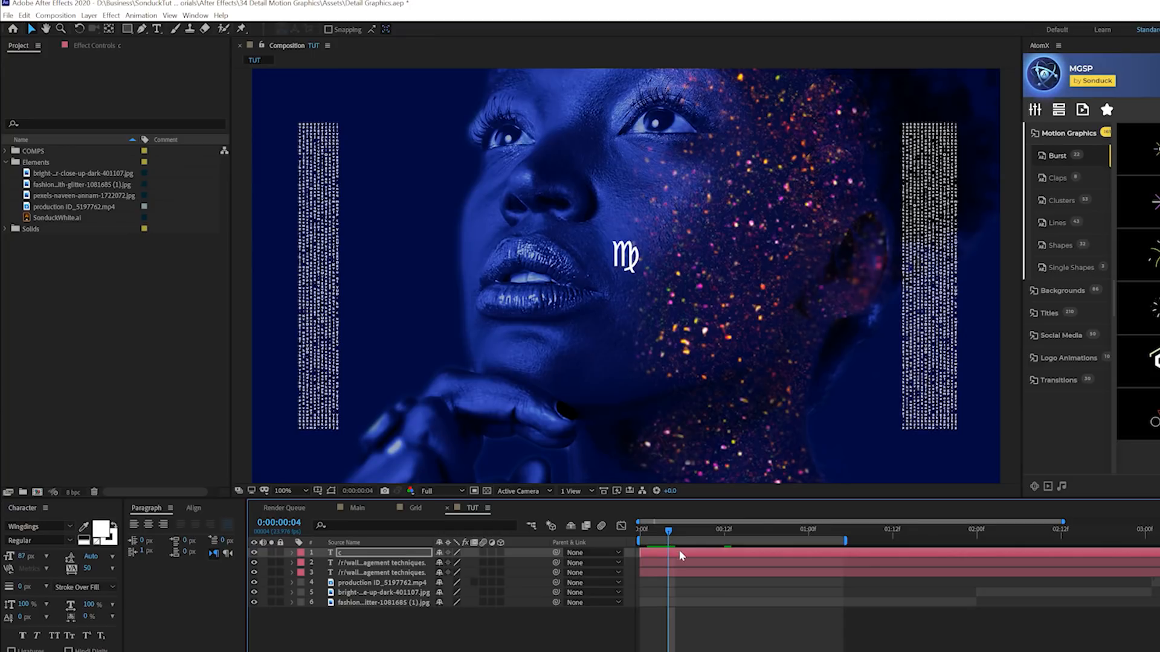
left_click(678, 550)
Duplicate the glyph layer, retype its symbol and start it a few frames later.
left_click(25, 15)
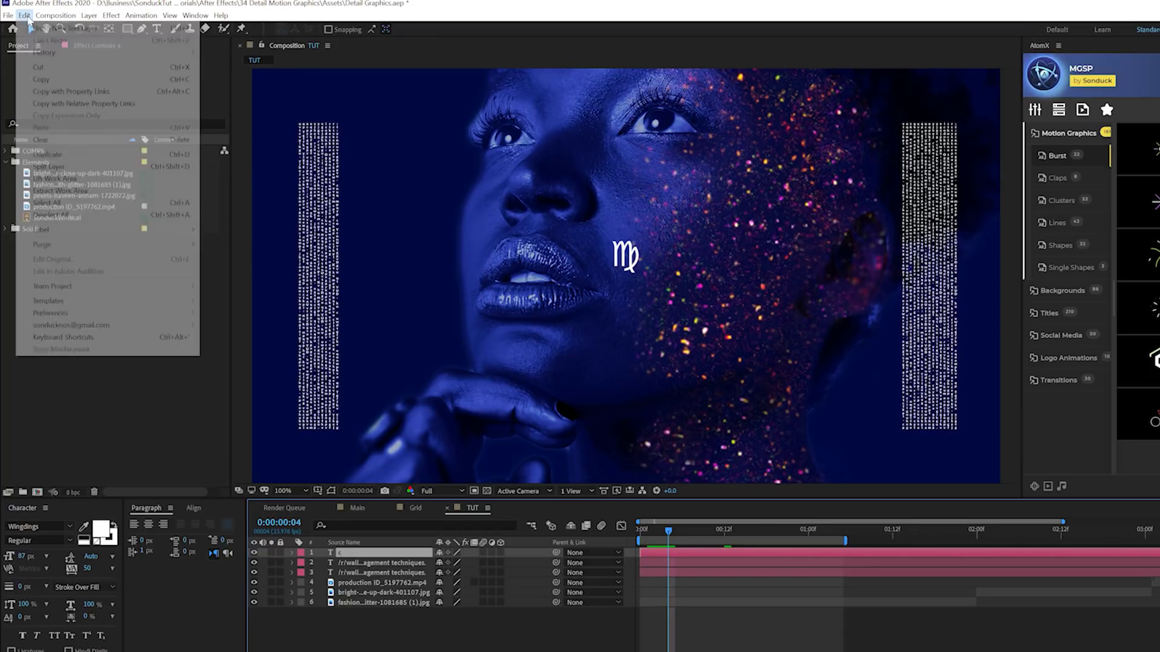
left_click(48, 154)
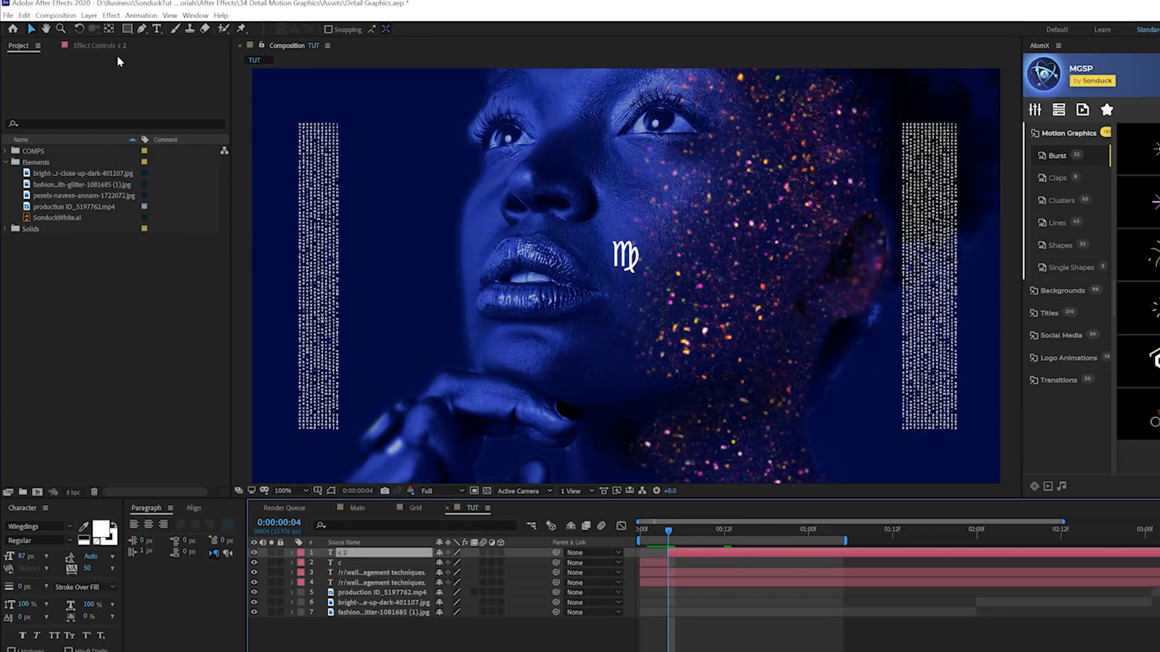
left_click(154, 31)
double_click(625, 255)
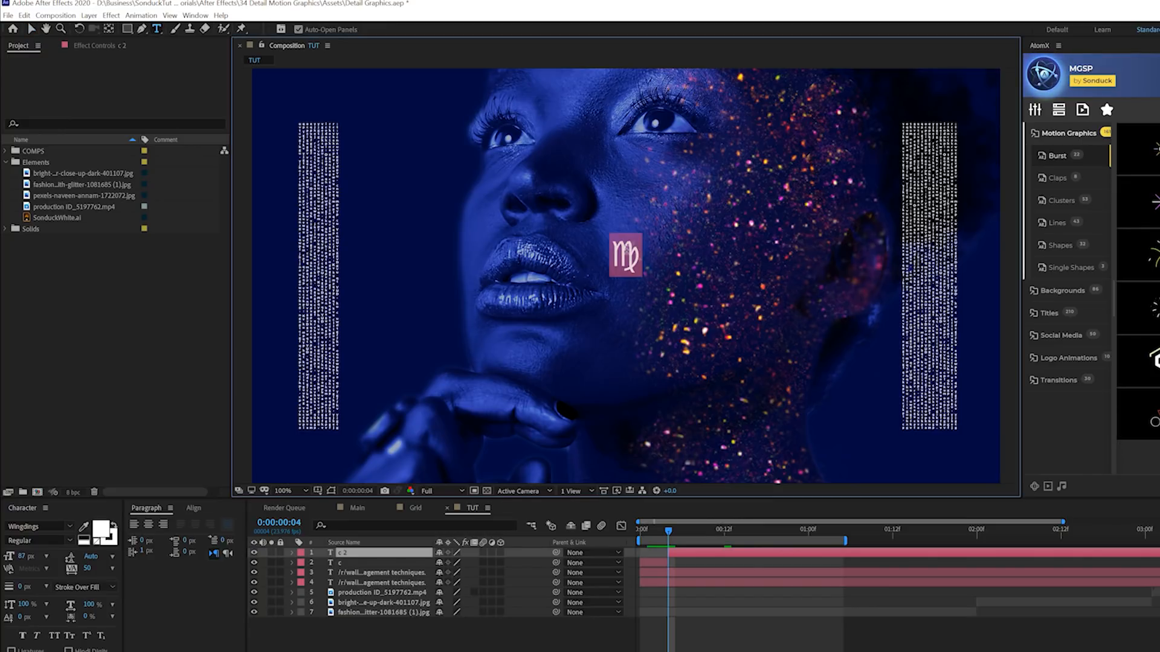
type("x")
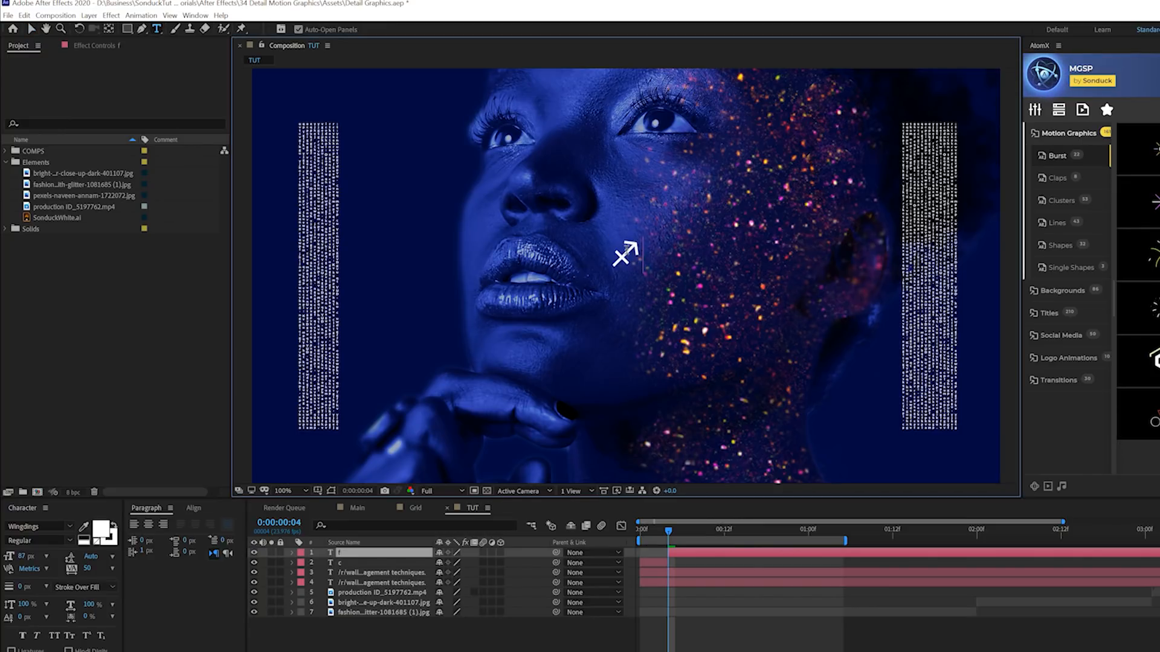
left_click_drag(670, 533, 691, 533)
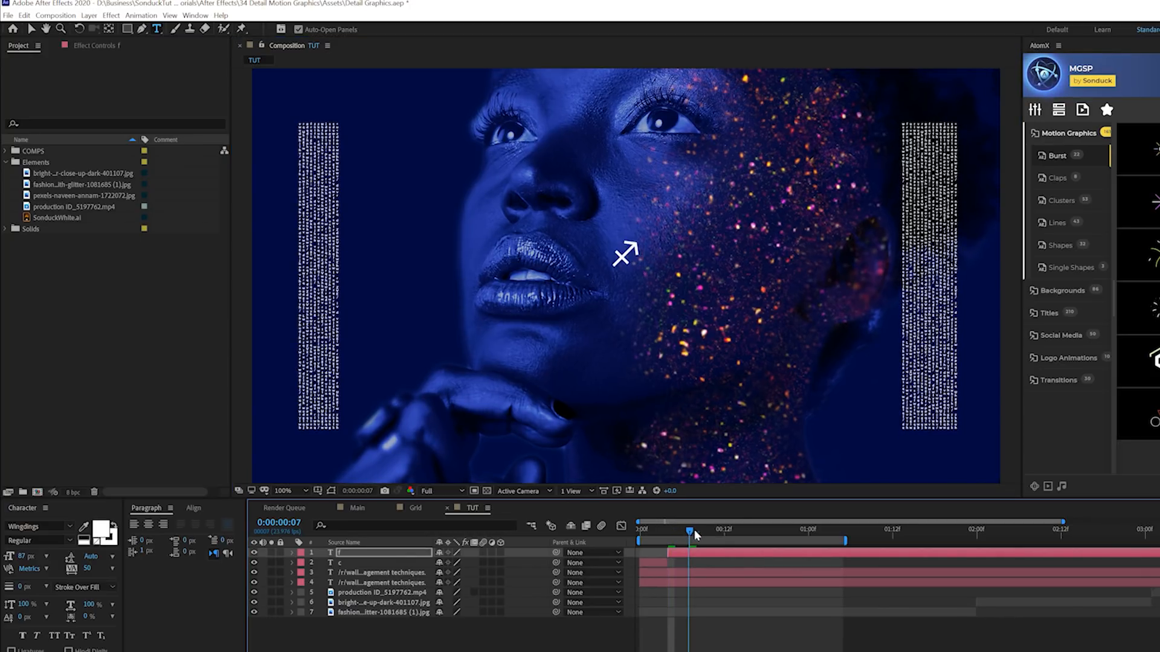
left_click_drag(693, 532, 698, 533)
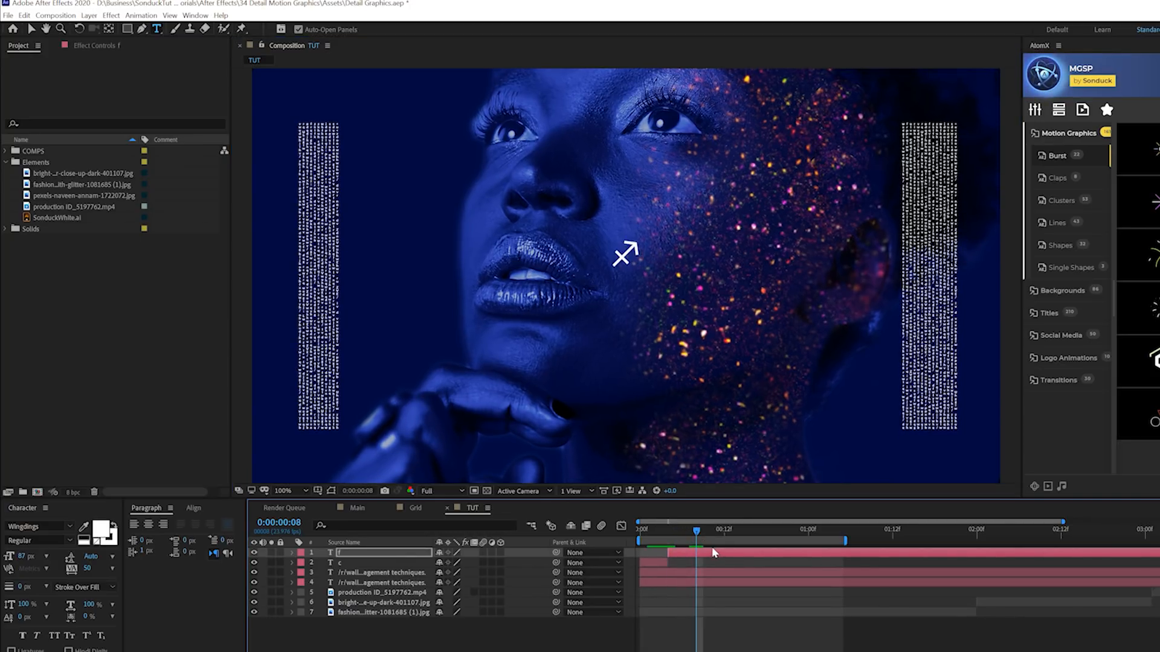
Duplicate again with a later in-point and a new glyph, then select all glyph layers.
key("ctrl+d")
left_click_drag(698, 530, 720, 529)
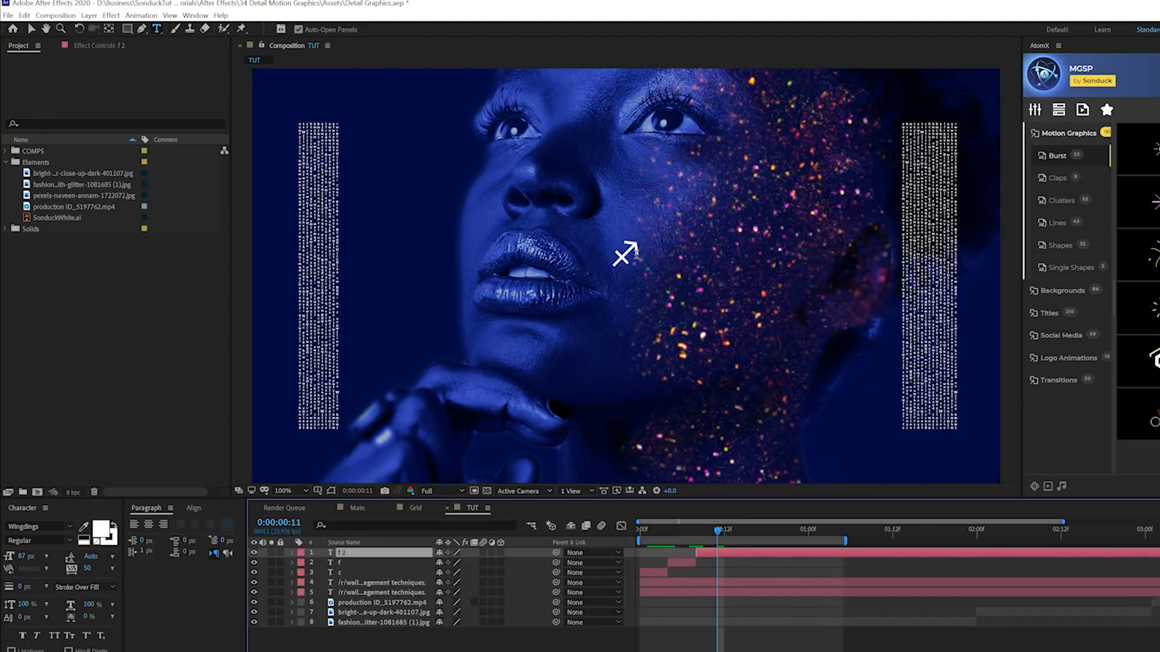
left_click(624, 256)
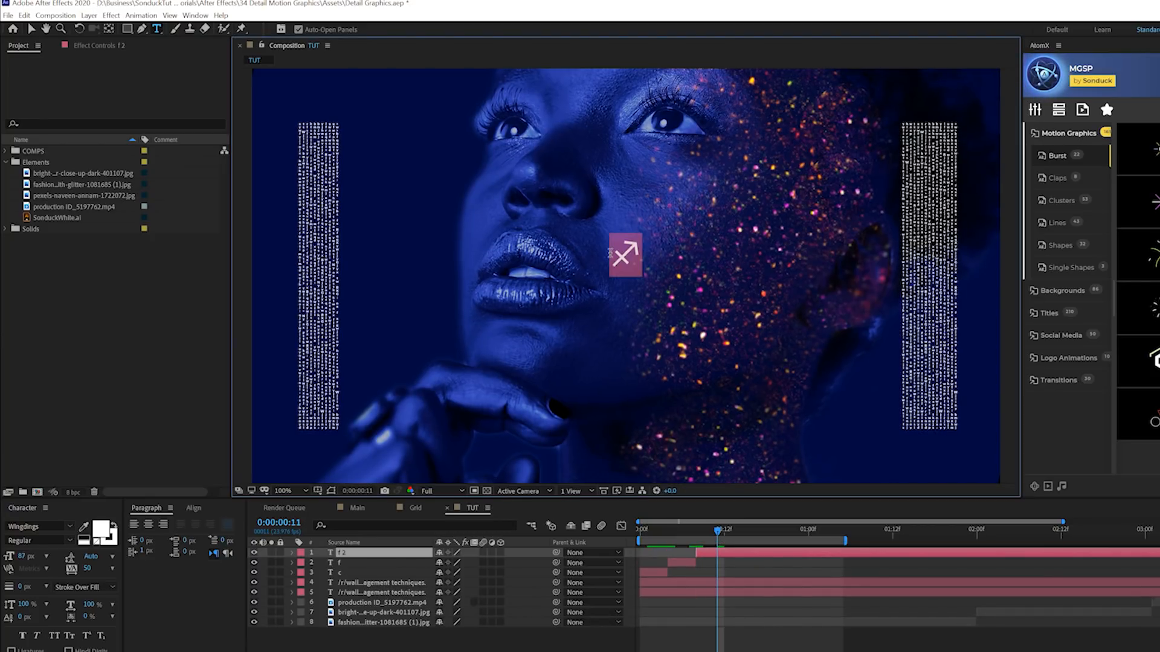
type("t")
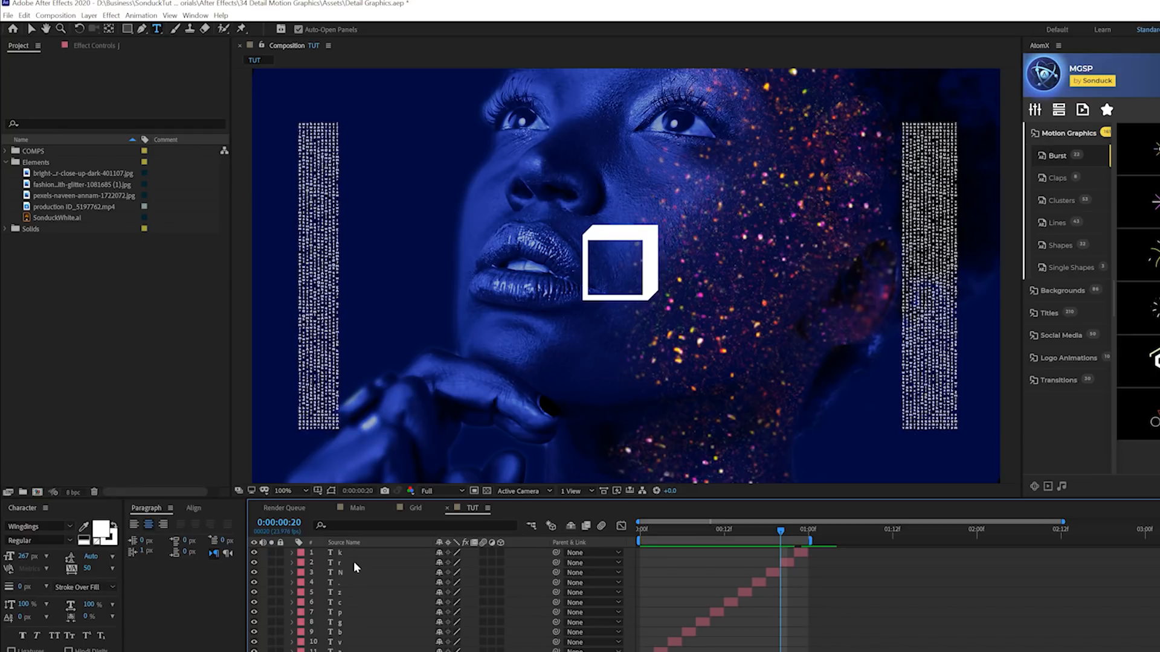
key("ctrl+a")
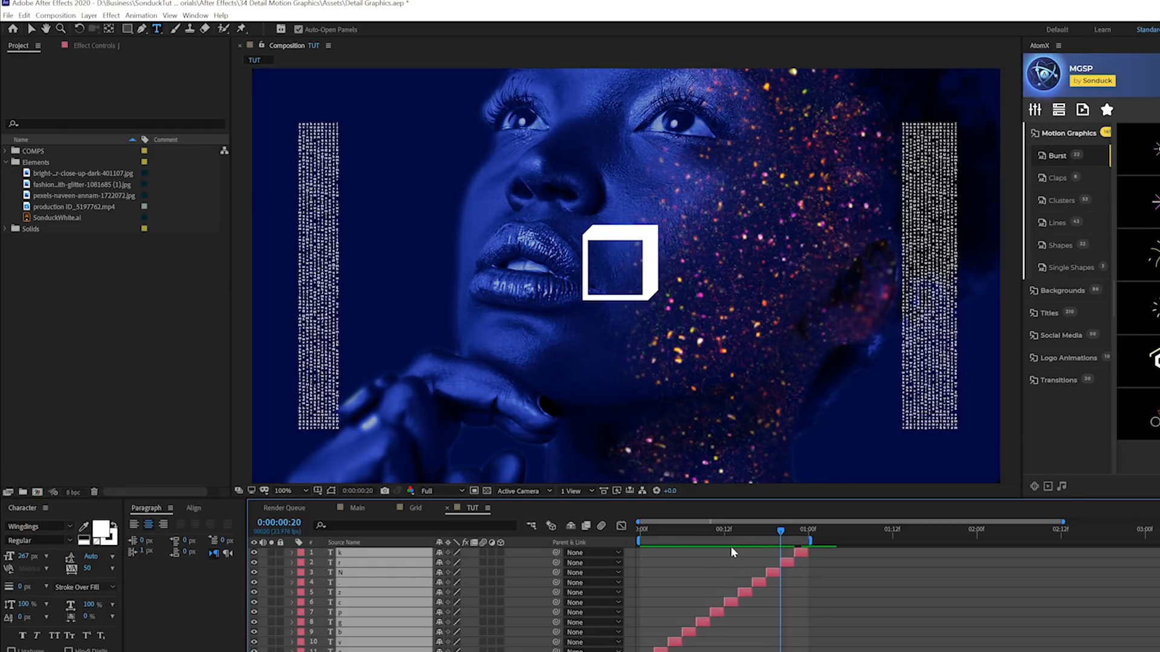
Pre-compose the selected glyph layers into a composition named Wingdings.
left_click(89, 16)
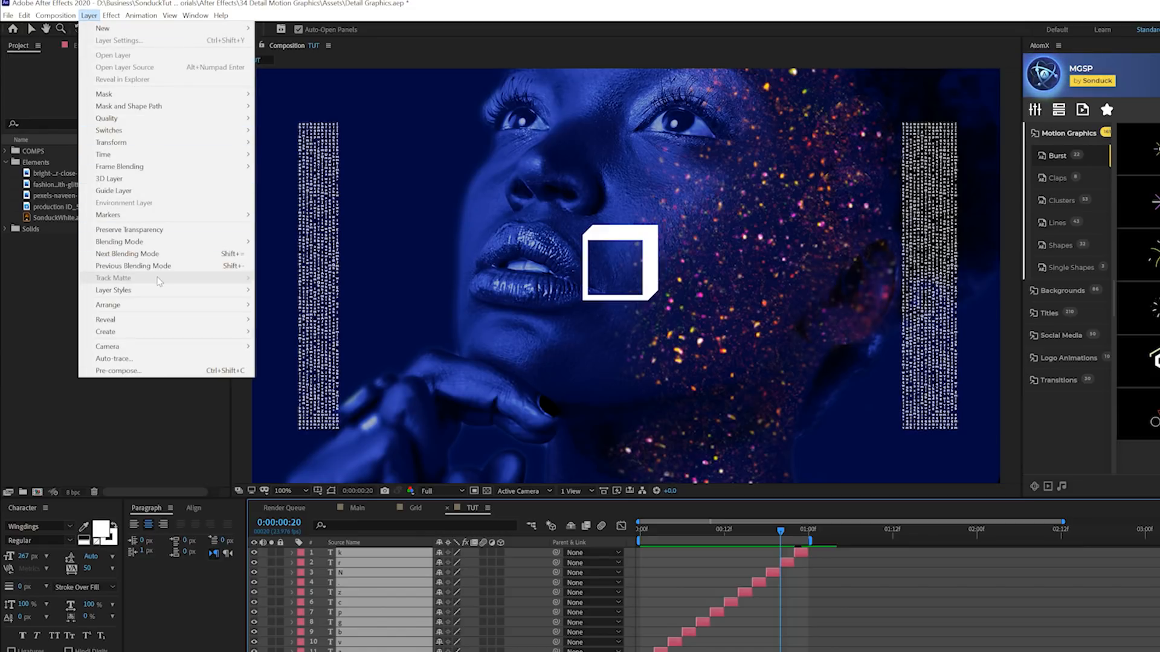
left_click(132, 372)
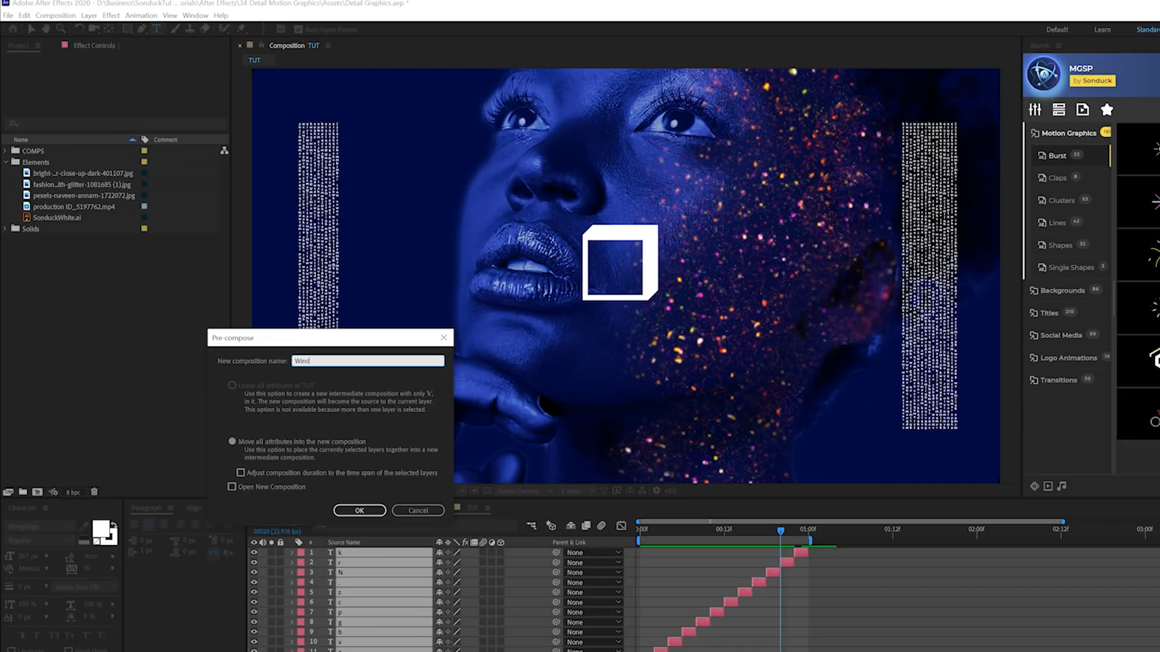
left_click(358, 511)
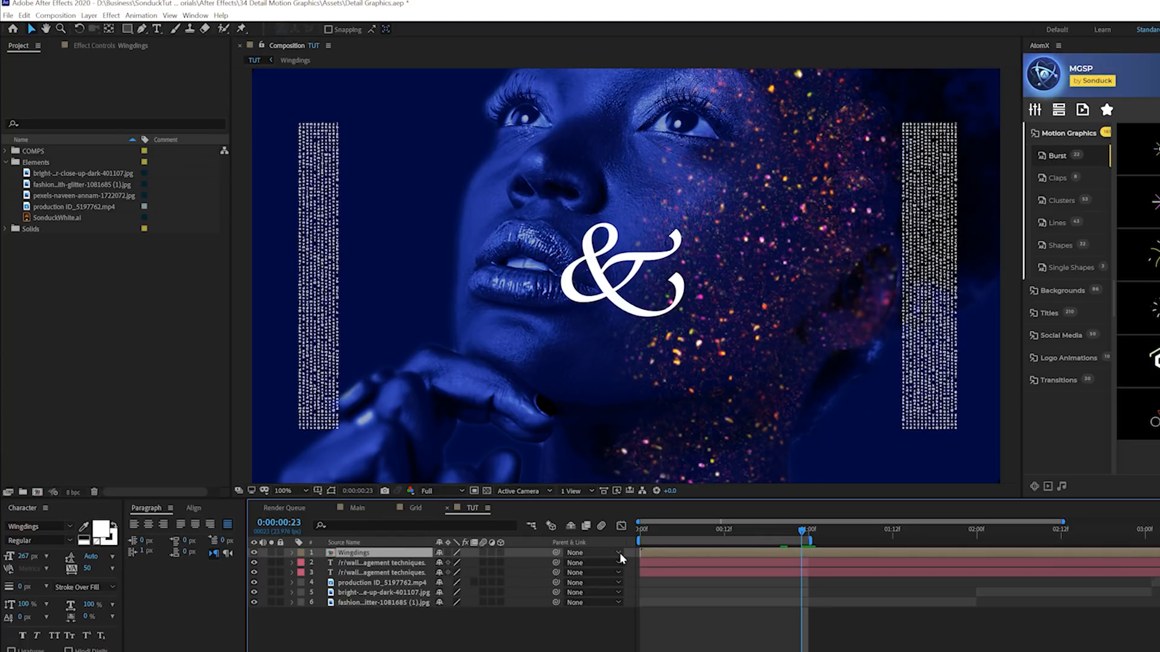
Enable time remapping on the Wingdings layer and open its precomposition.
right_click(662, 550)
mouse_move(716, 304)
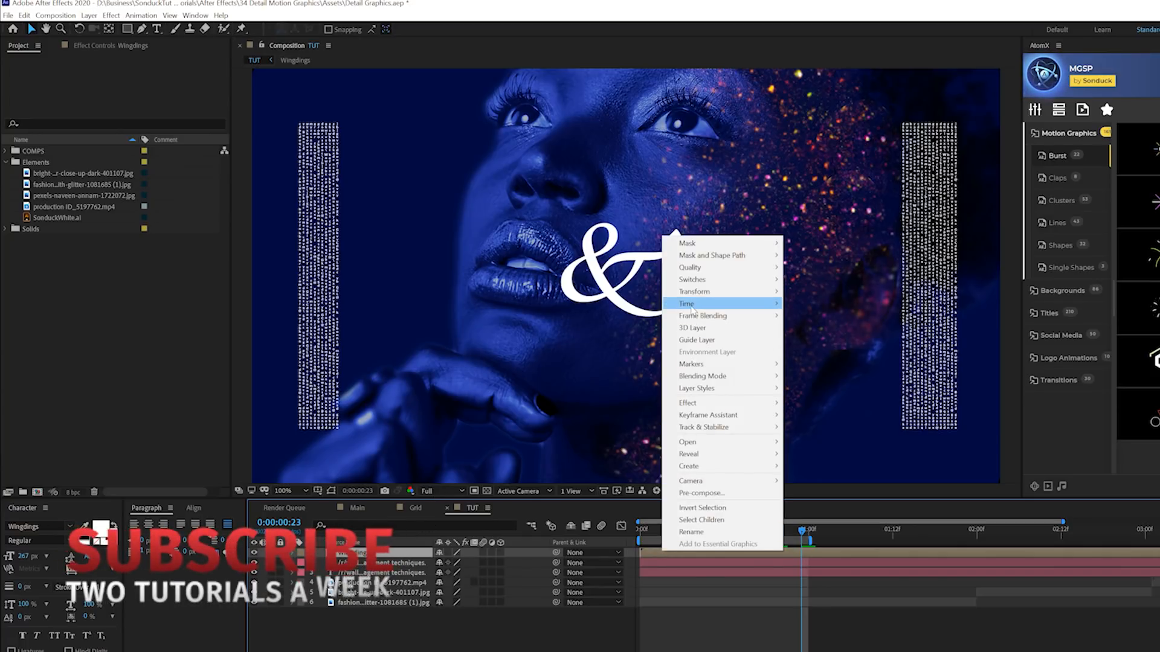
left_click(833, 304)
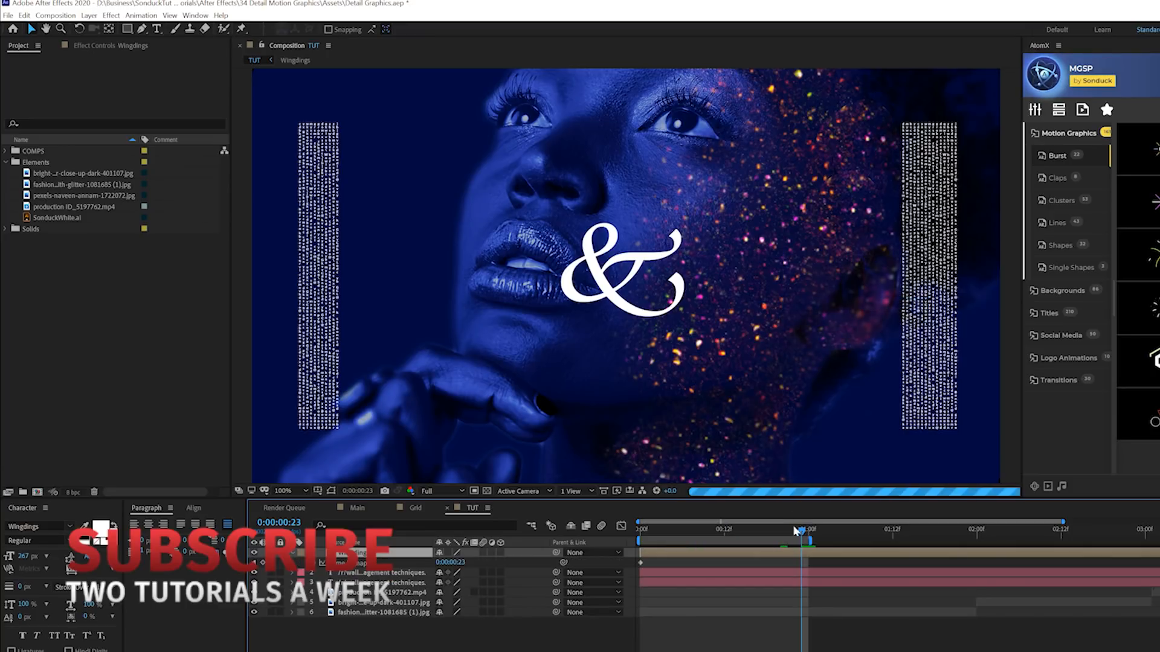
left_click(292, 553)
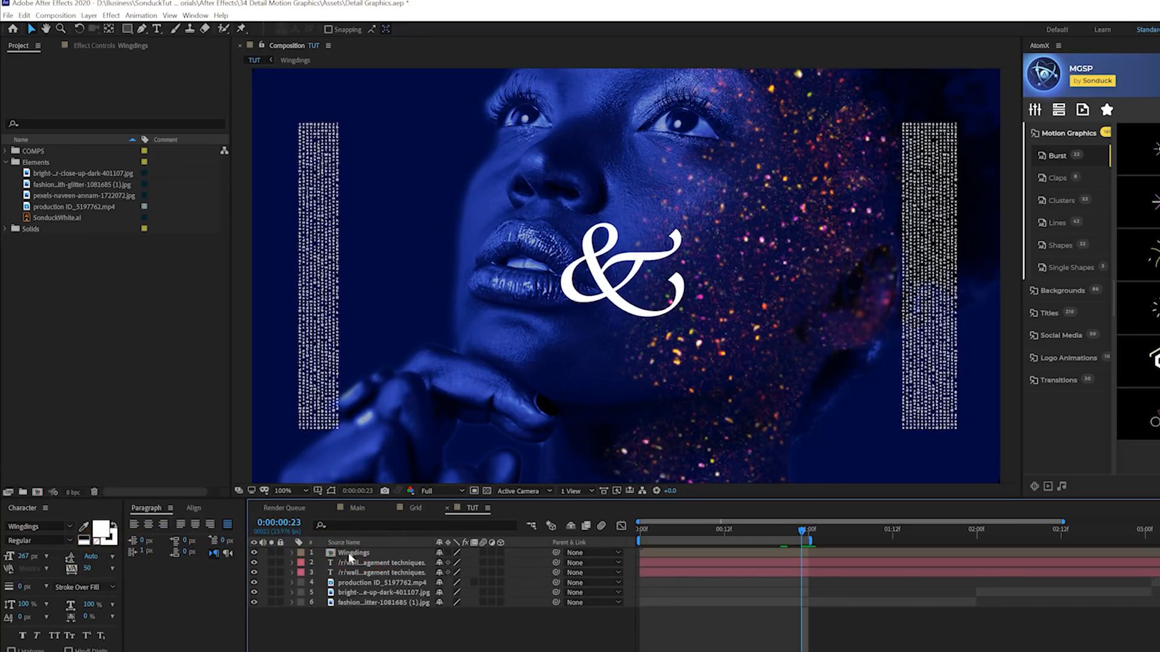
double_click(350, 554)
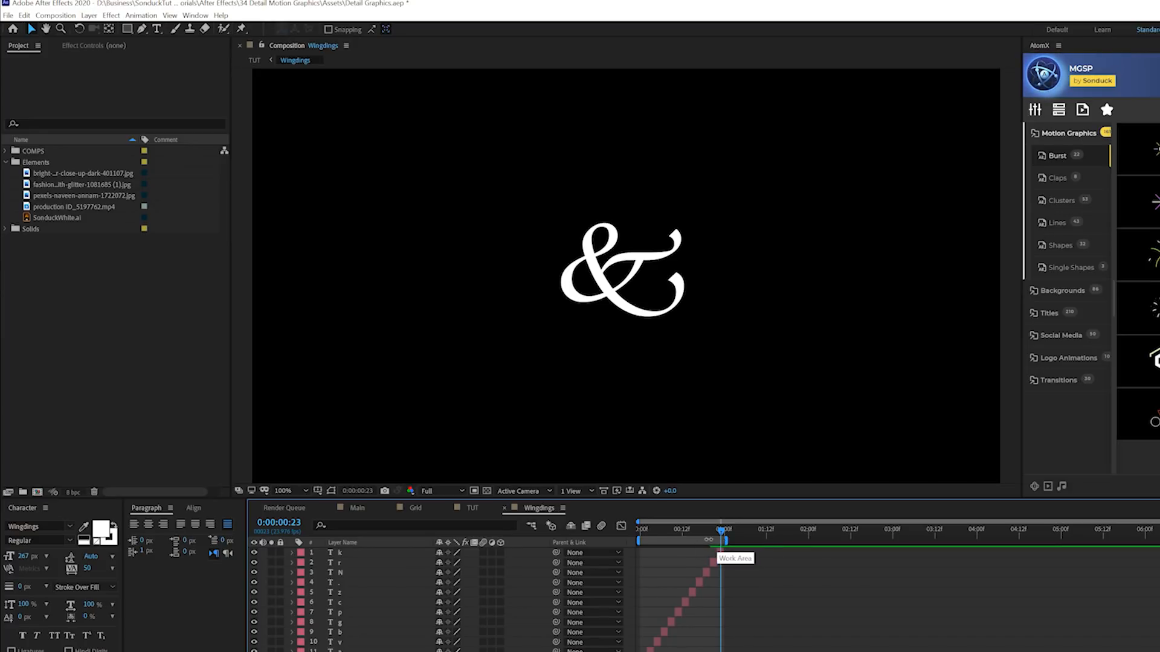
Trim the Wingdings comp to its work area, check the glyph changes and return to TUT.
right_click(725, 542)
left_click(770, 572)
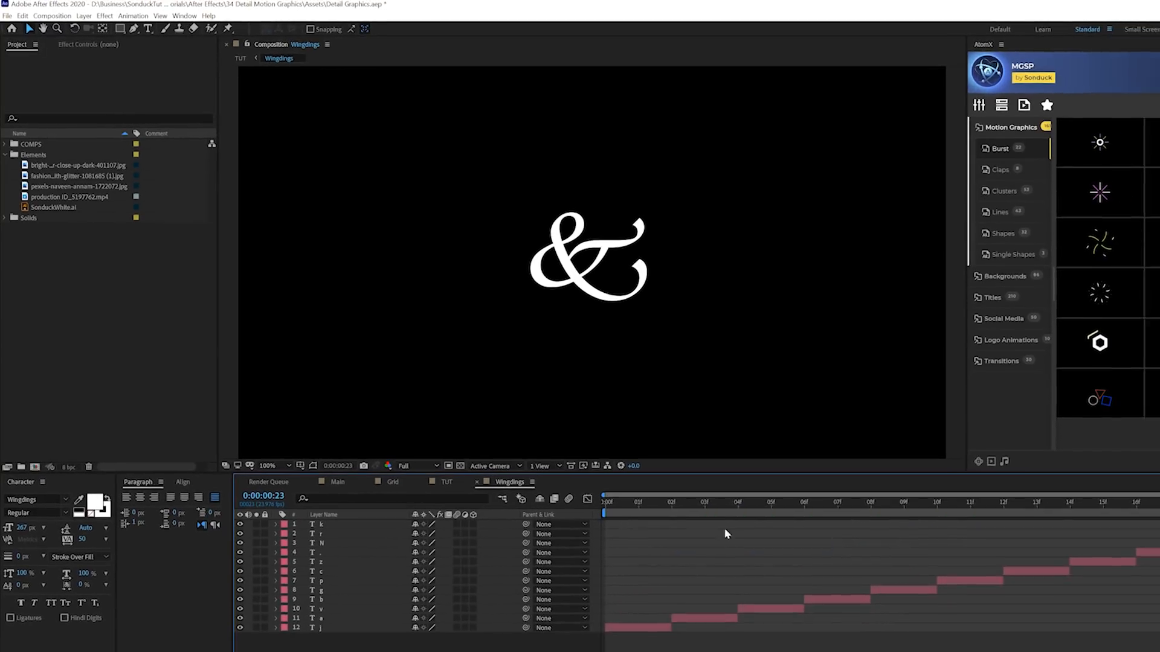
left_click_drag(974, 501, 584, 492)
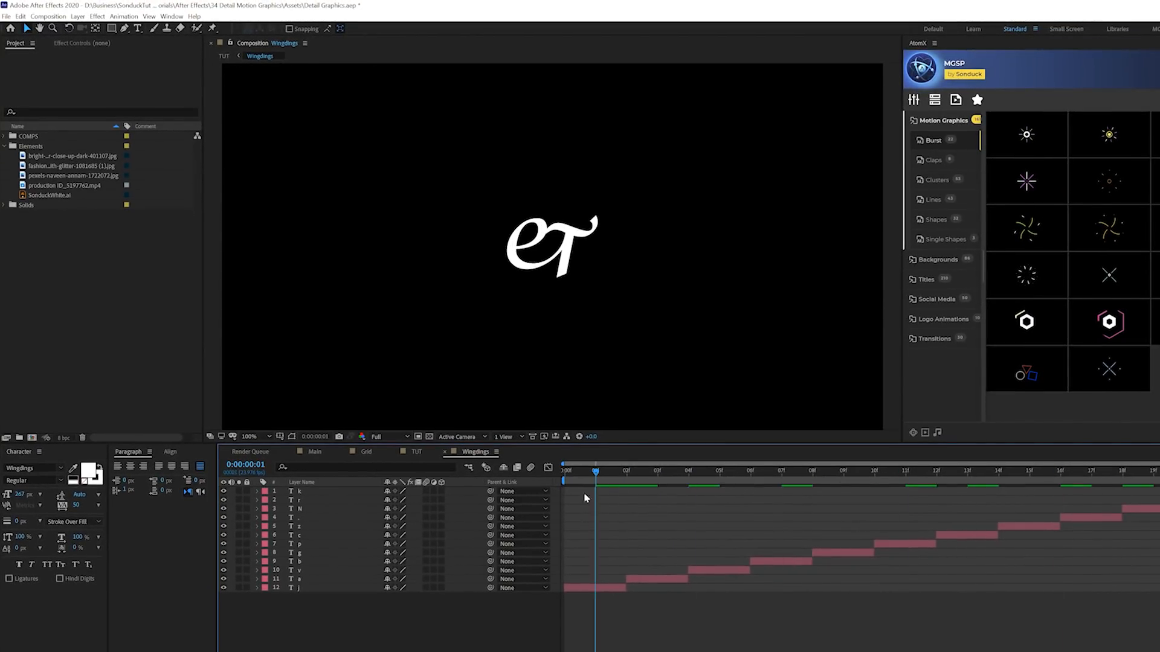
left_click(418, 452)
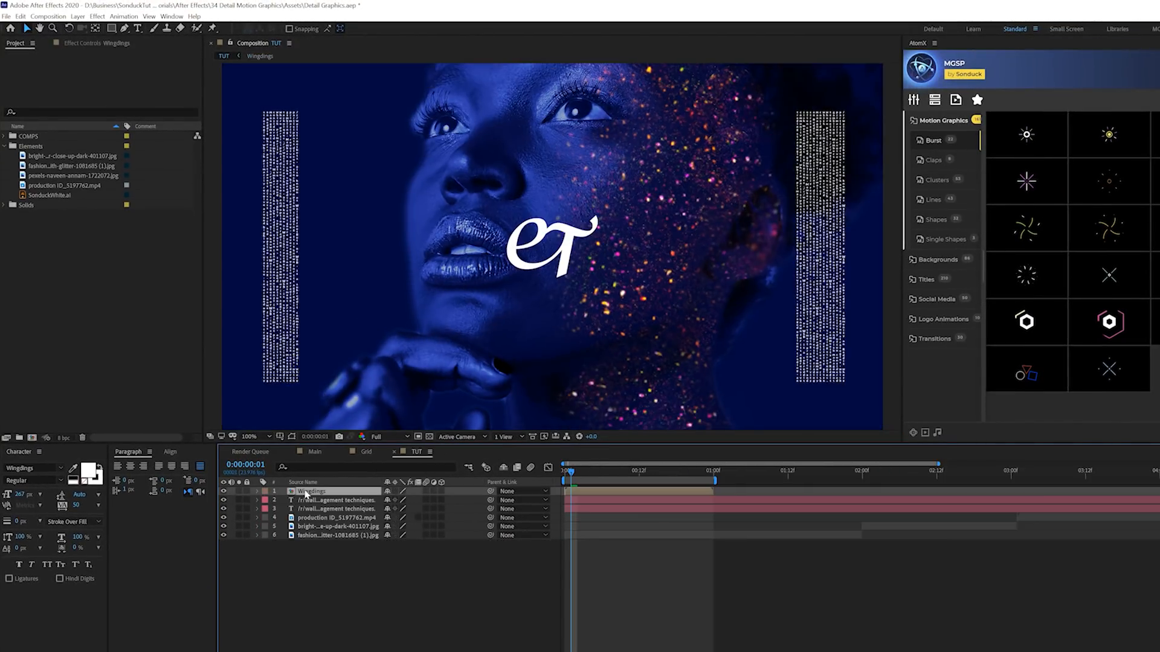
Apply a loopOut() expression to the Wingdings layer's Time Remap so the glyphs keep cycling.
right_click(329, 494)
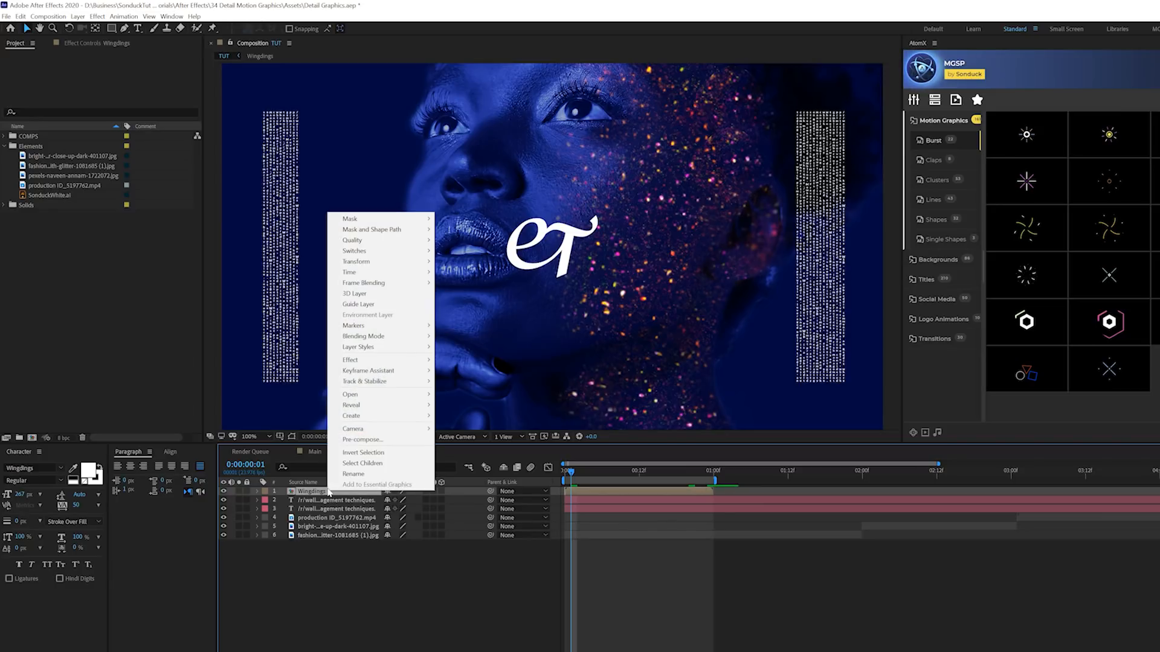
mouse_move(350, 273)
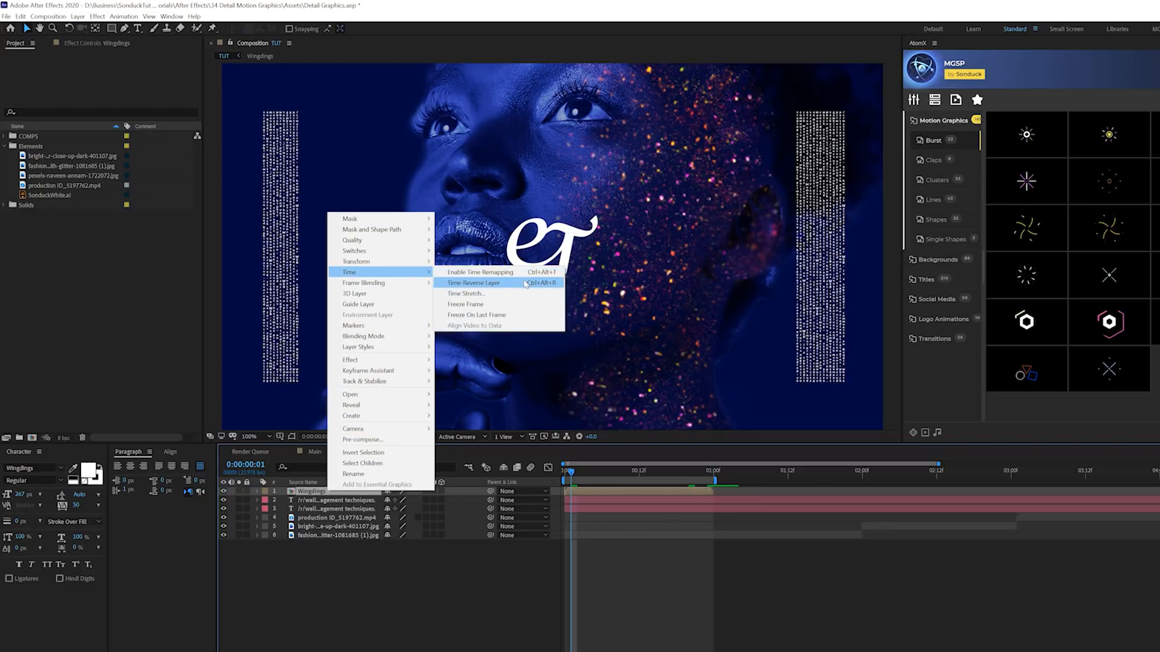
left_click(480, 272)
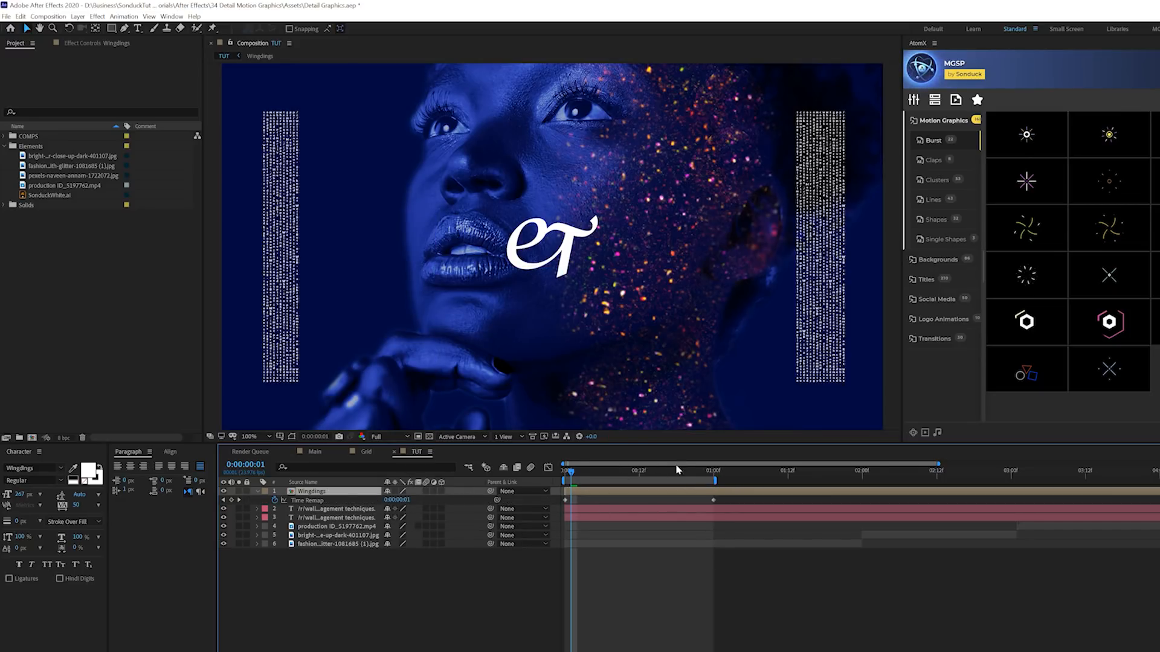
key("space")
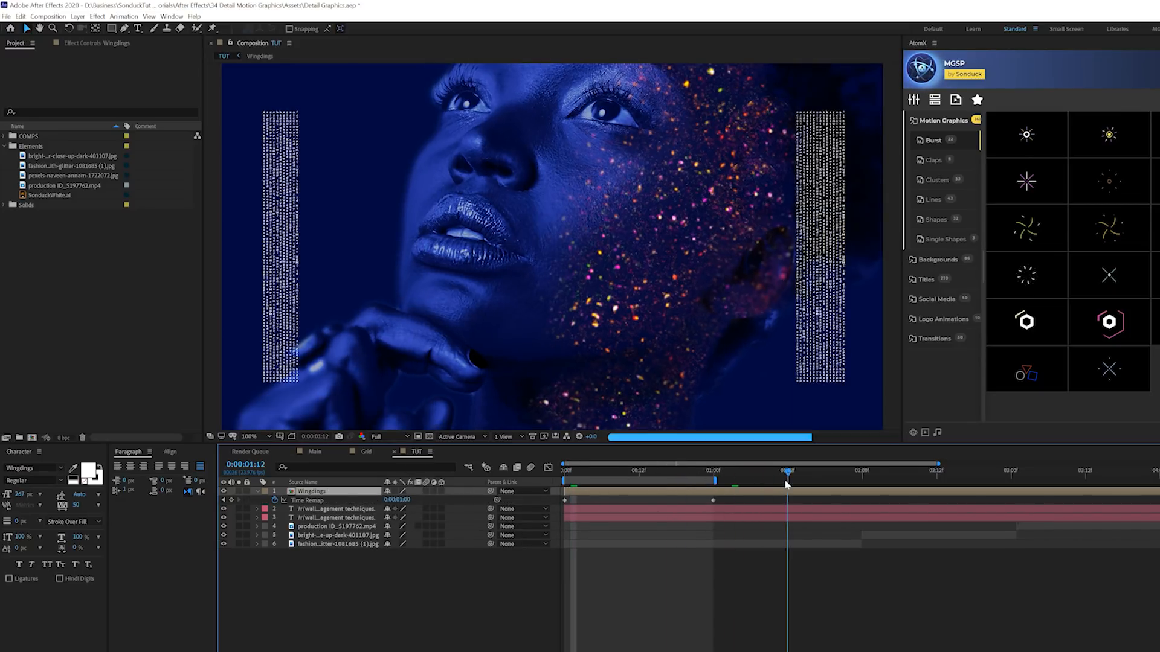
left_click(277, 501, "alt")
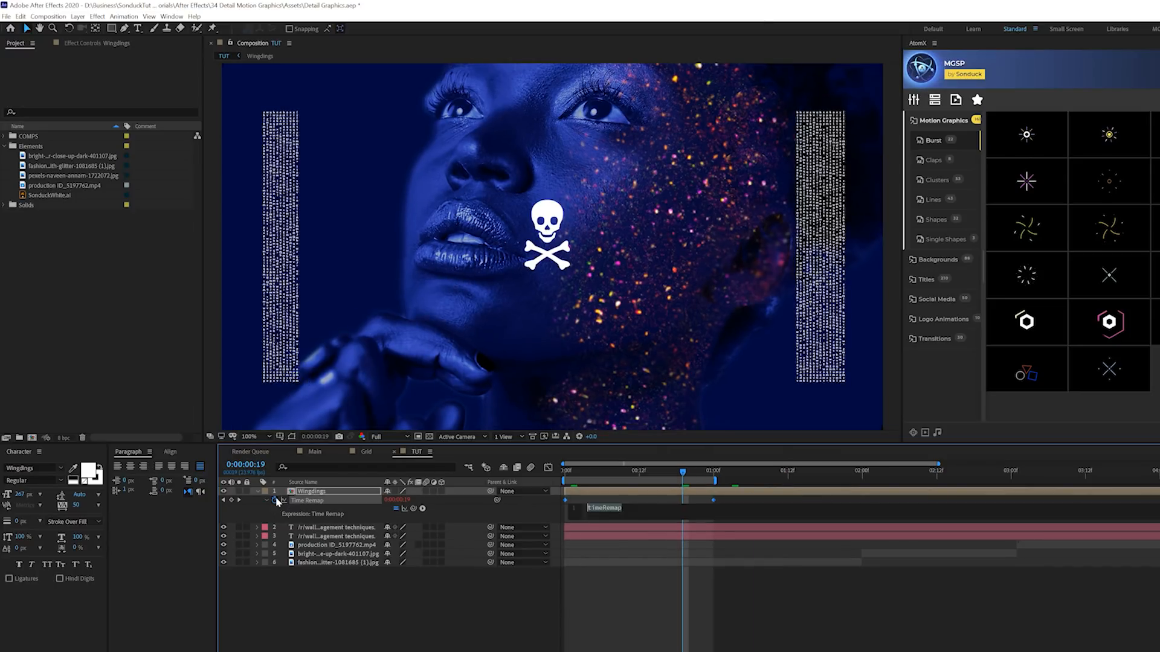
type("loo")
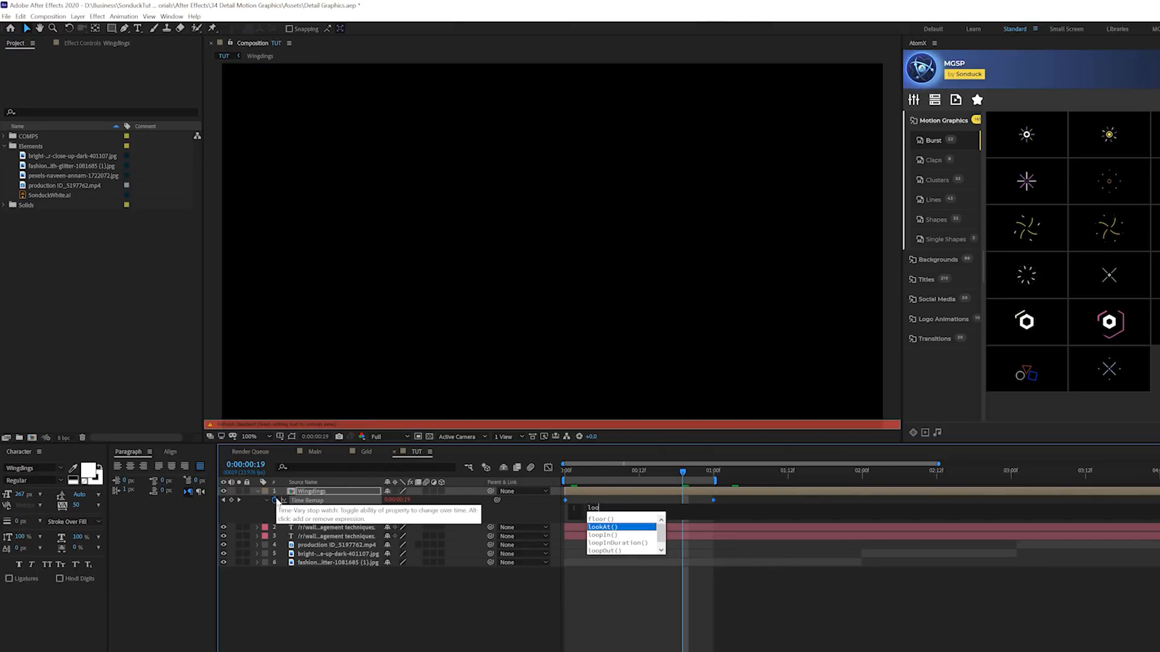
type("pOut(")
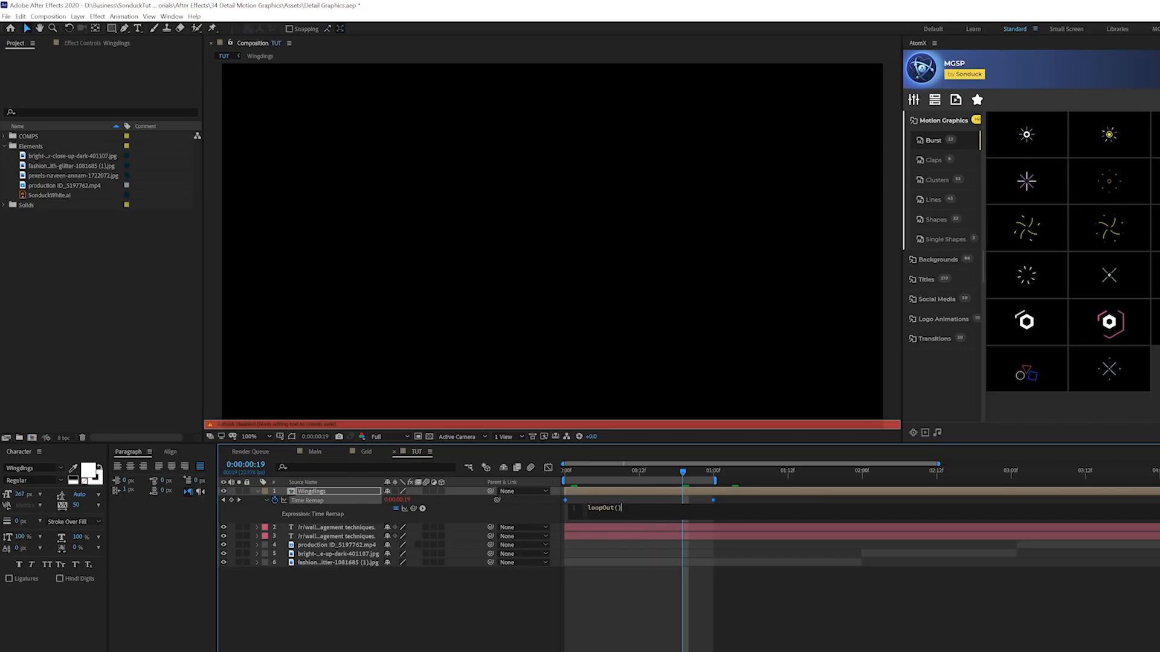
left_click(623, 532)
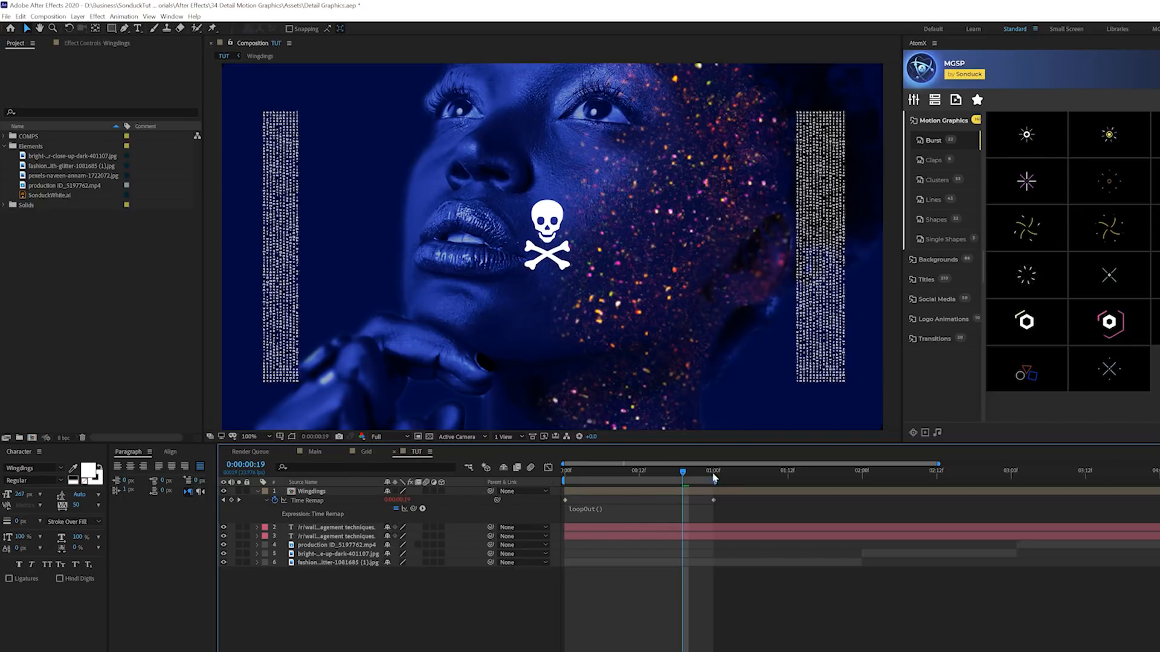
left_click_drag(717, 473, 812, 484)
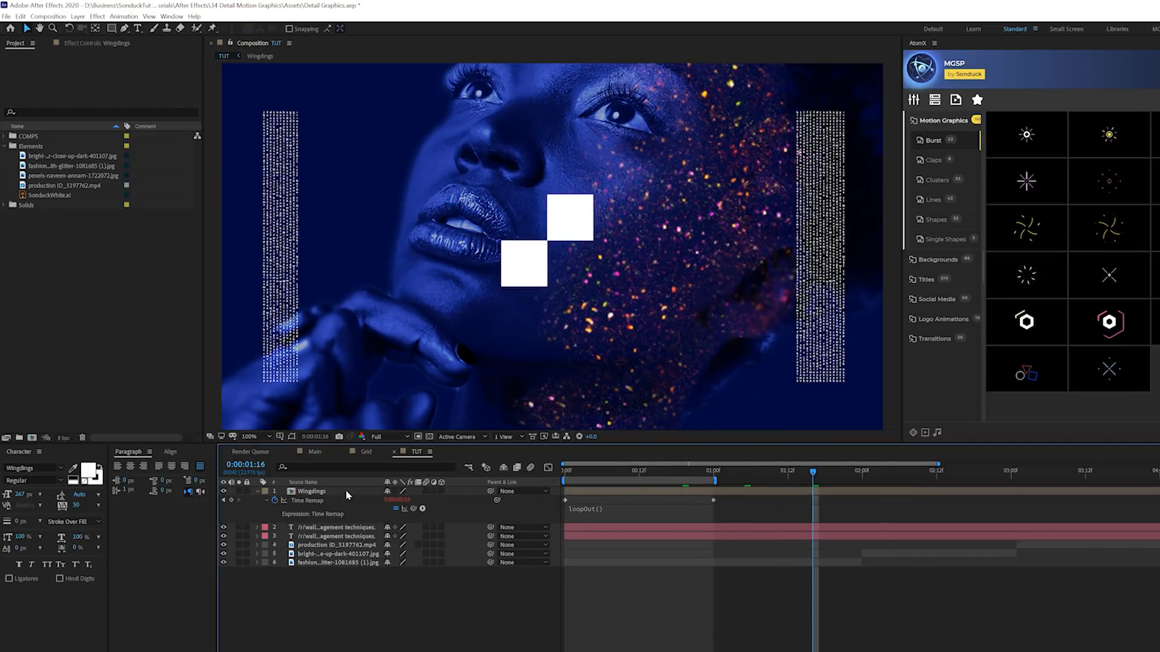
left_click(333, 492)
Scale the looping glyph down and move it to the lower-left corner.
key("s")
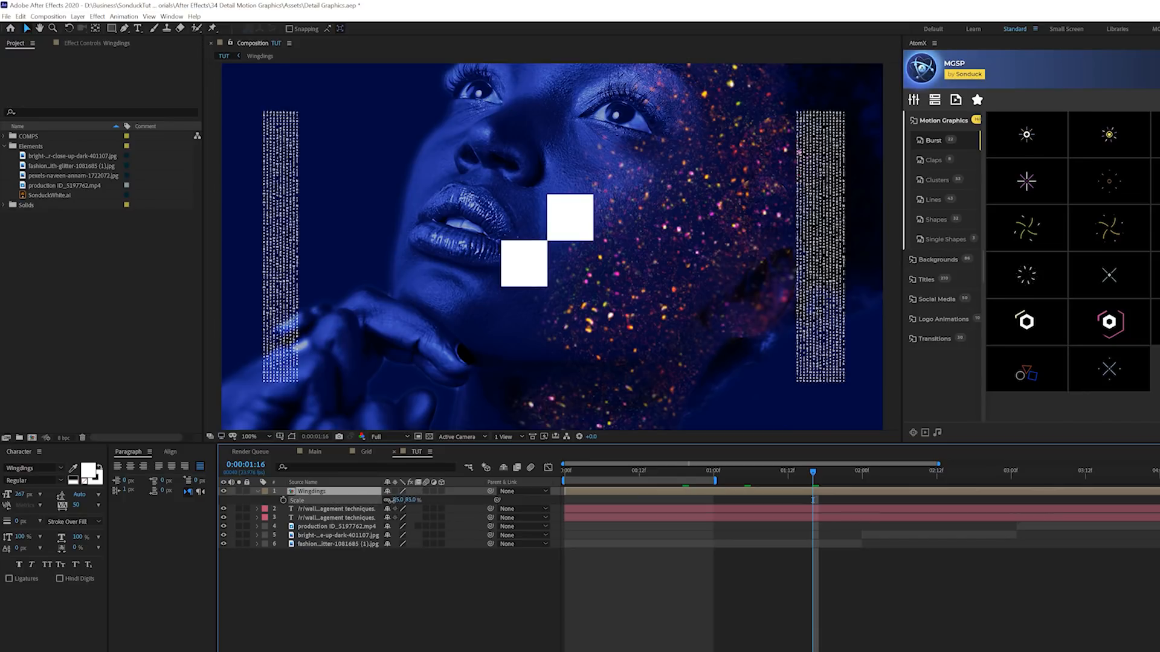
left_click_drag(396, 500, 387, 502)
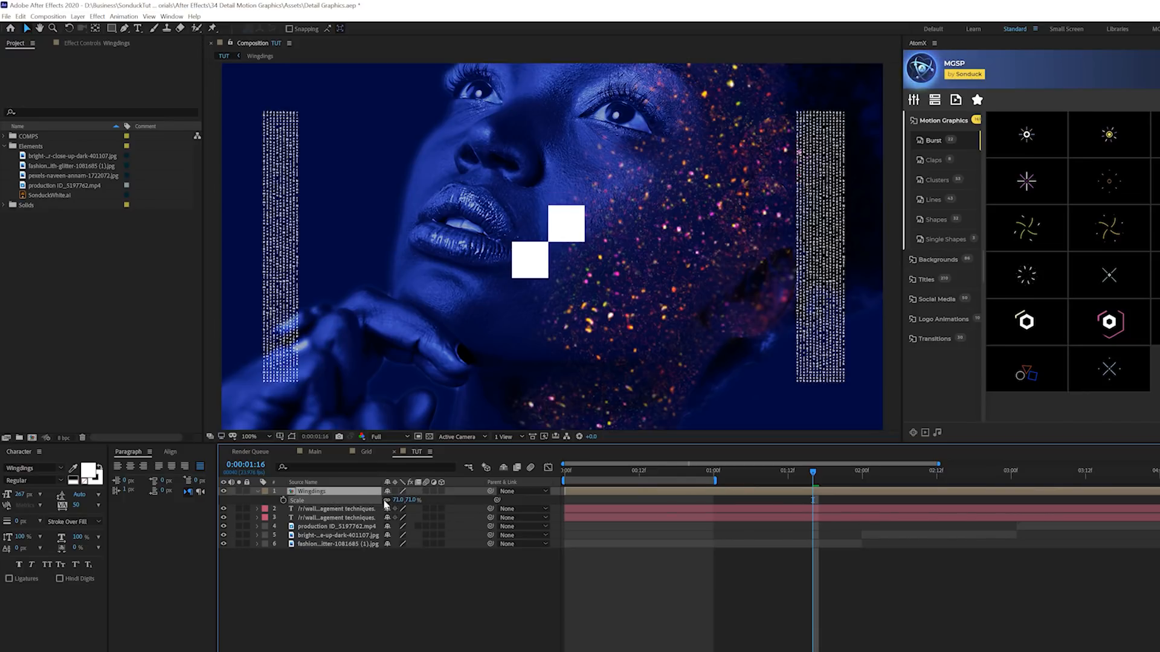
left_click_drag(549, 242, 281, 408)
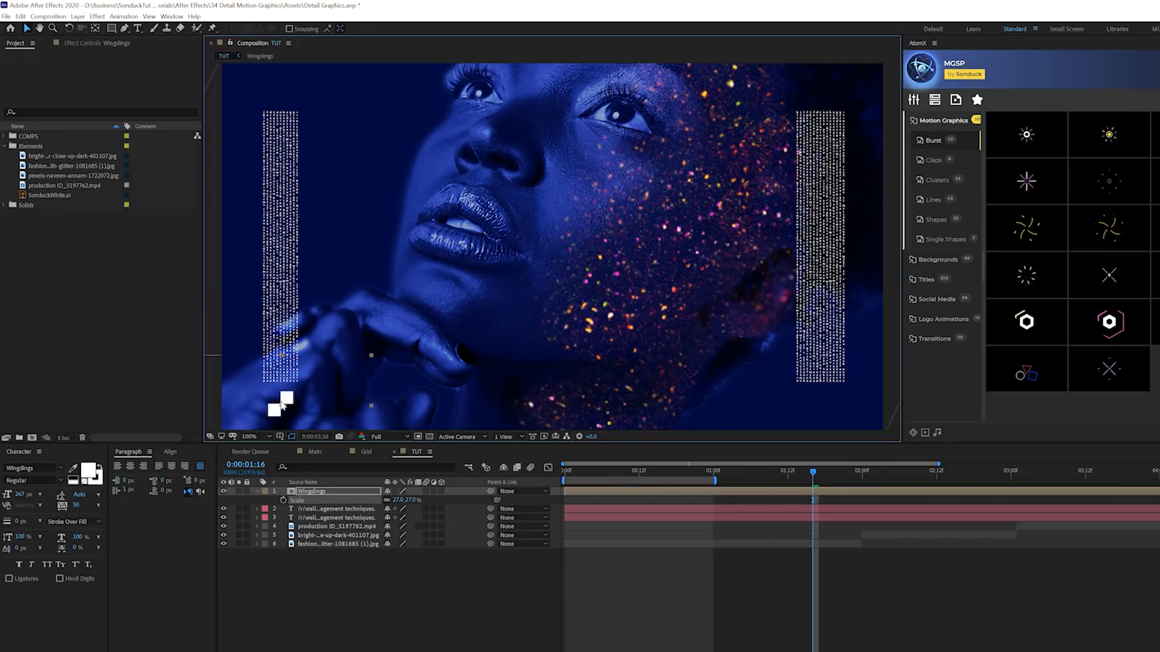
Duplicate it to the upper right and offset the copy so it shows a different symbol.
left_click(305, 492)
key("ctrl+d")
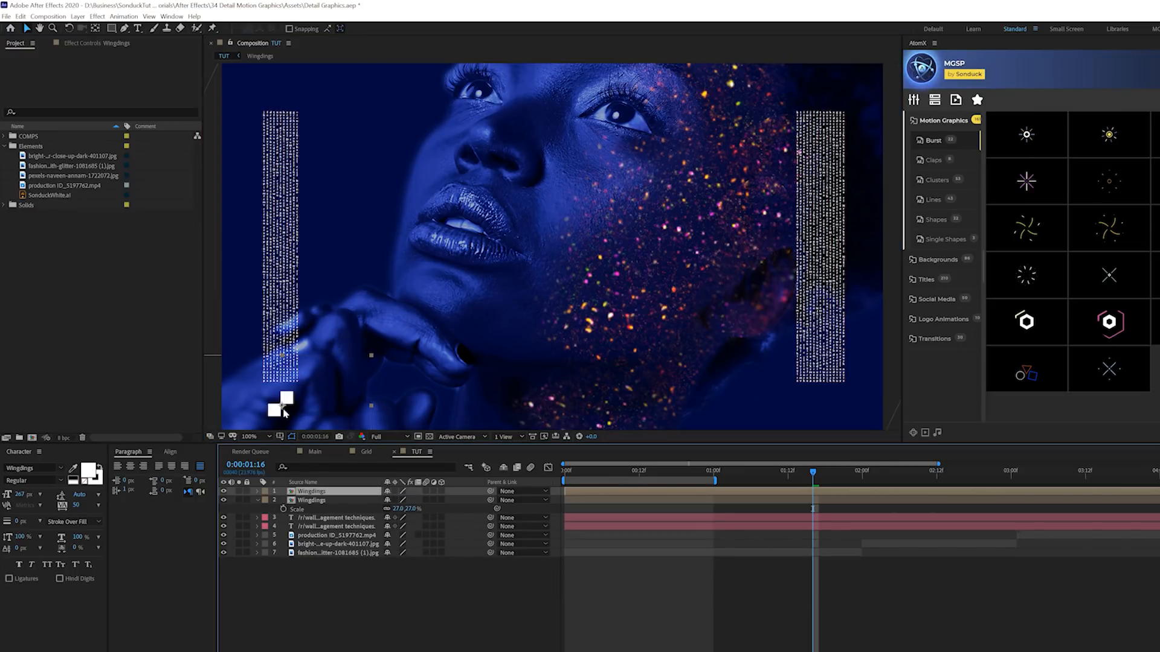
left_click_drag(750, 134, 738, 125)
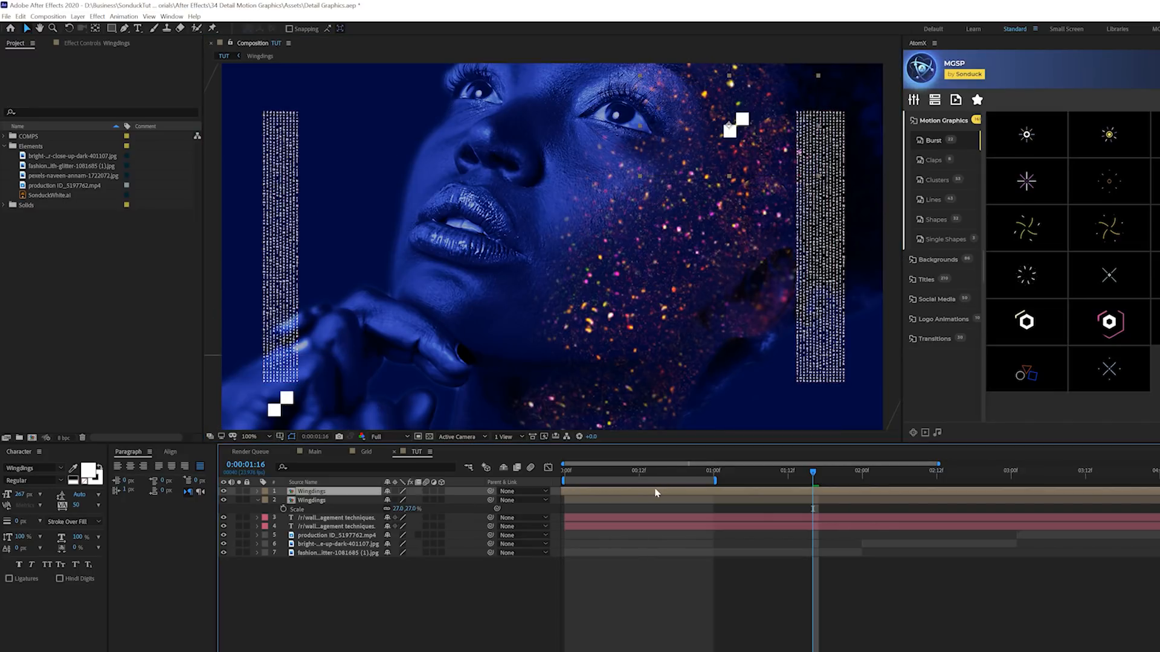
key("Page_Down")
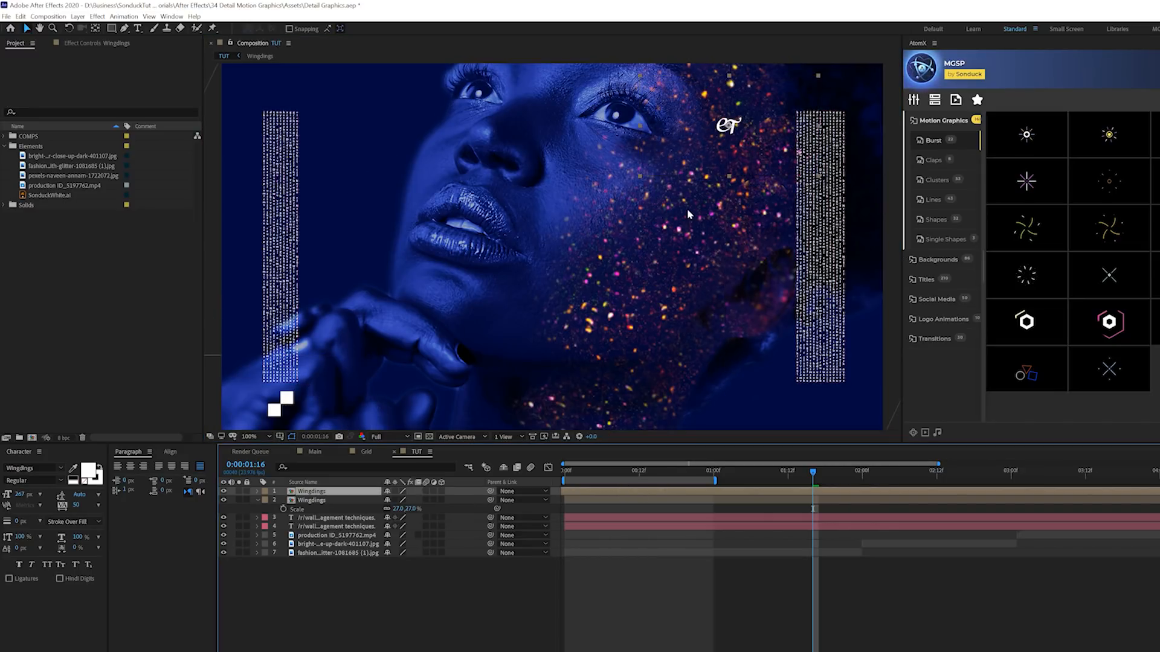
left_click(682, 471)
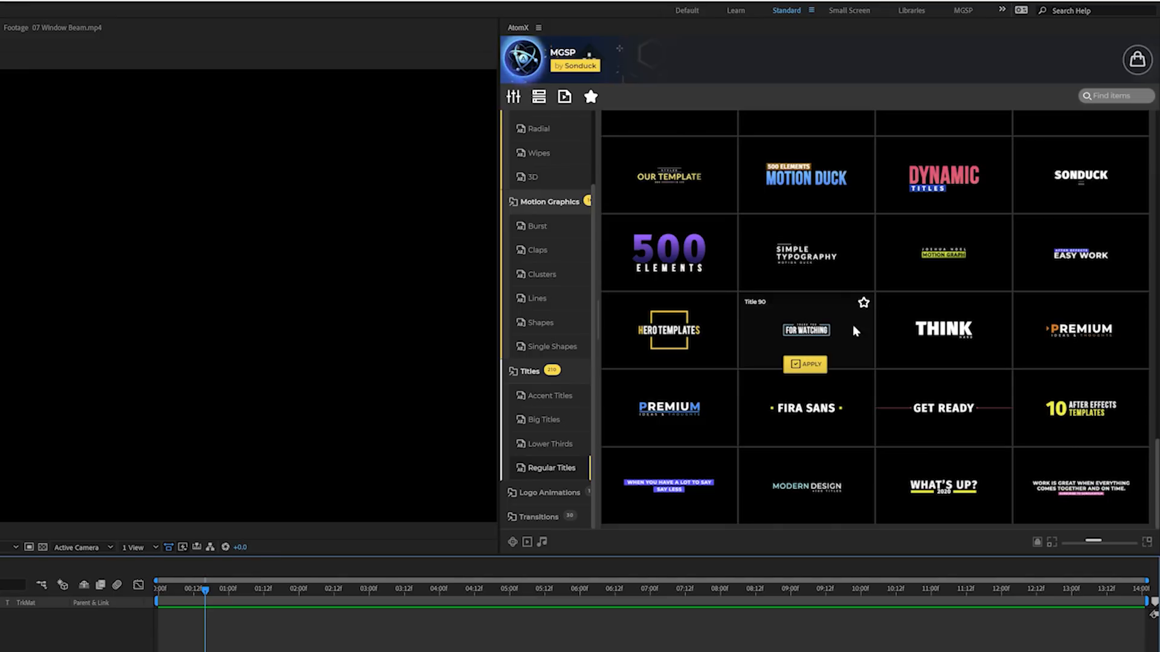
scroll(933, 326, "up", 3)
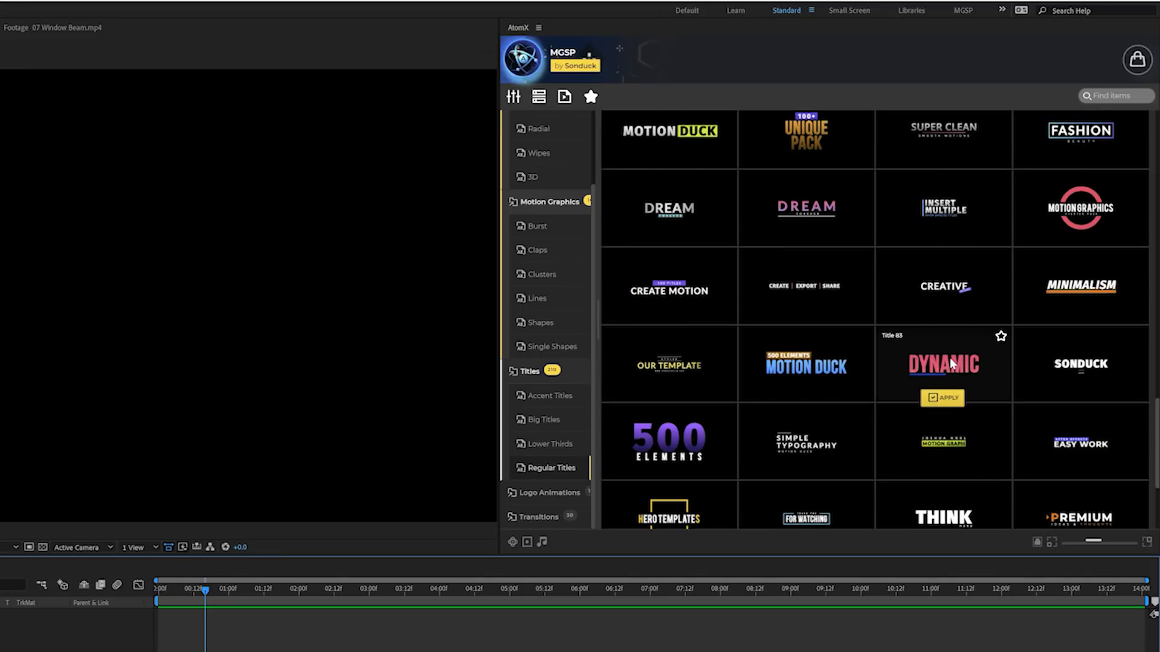
scroll(952, 363, "up", 3)
scroll(943, 380, "up", 3)
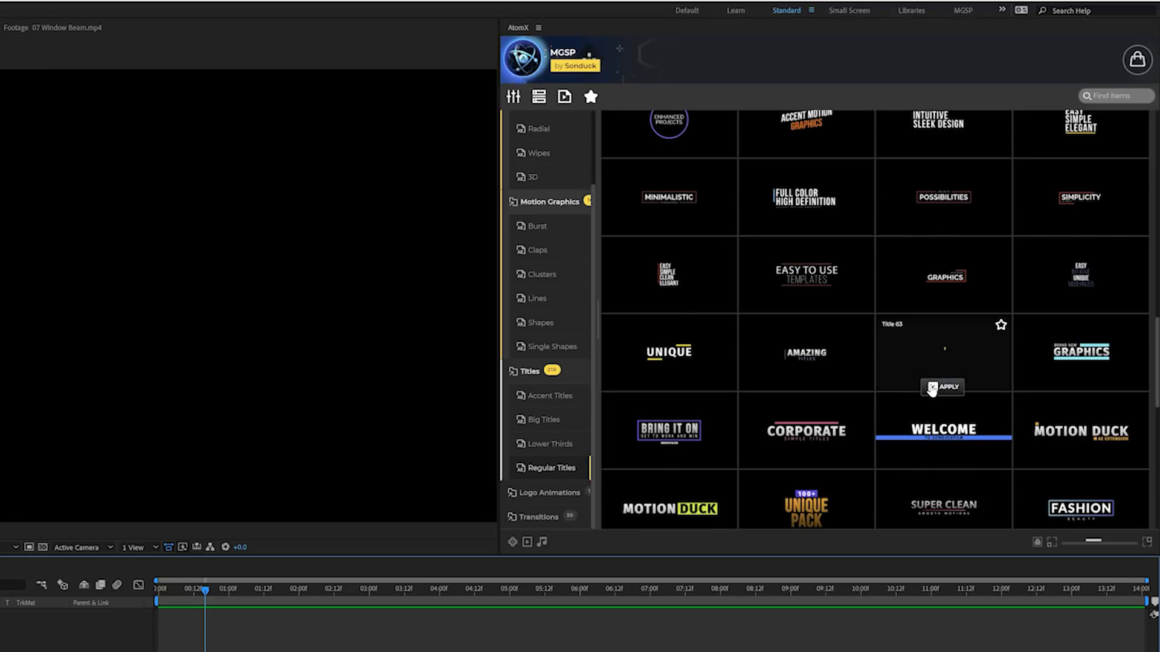
scroll(934, 390, "down", 3)
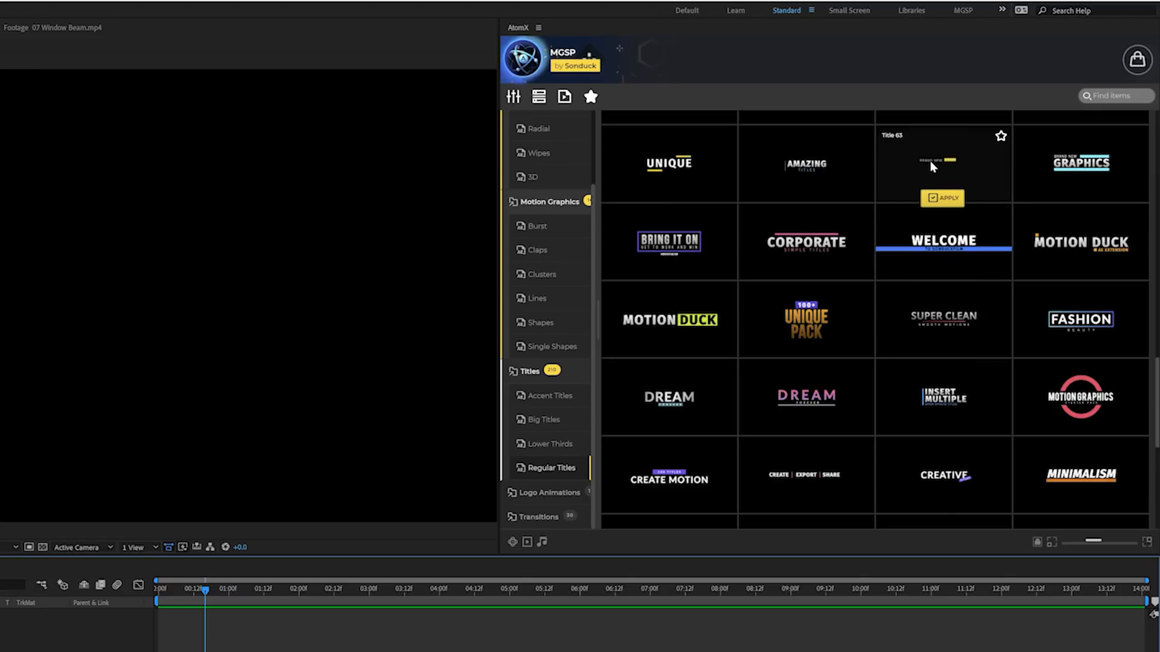
Apply the AtomX Title 63 template, preview its animation and enter its precomposition.
left_click(945, 201)
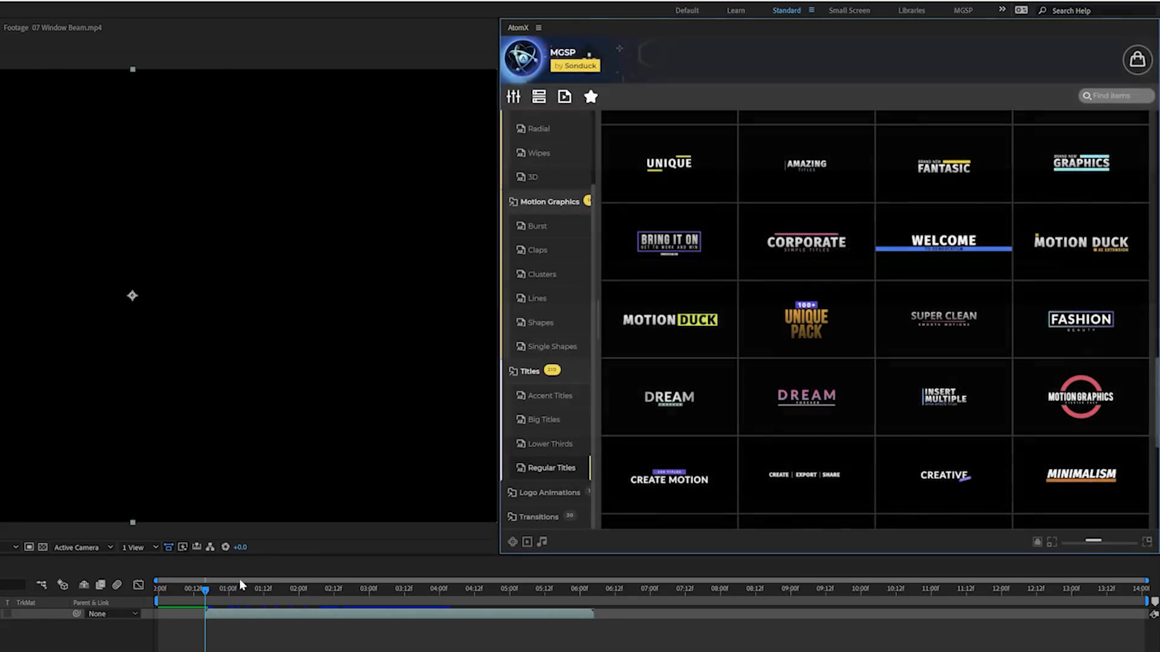
left_click_drag(527, 594, 778, 603)
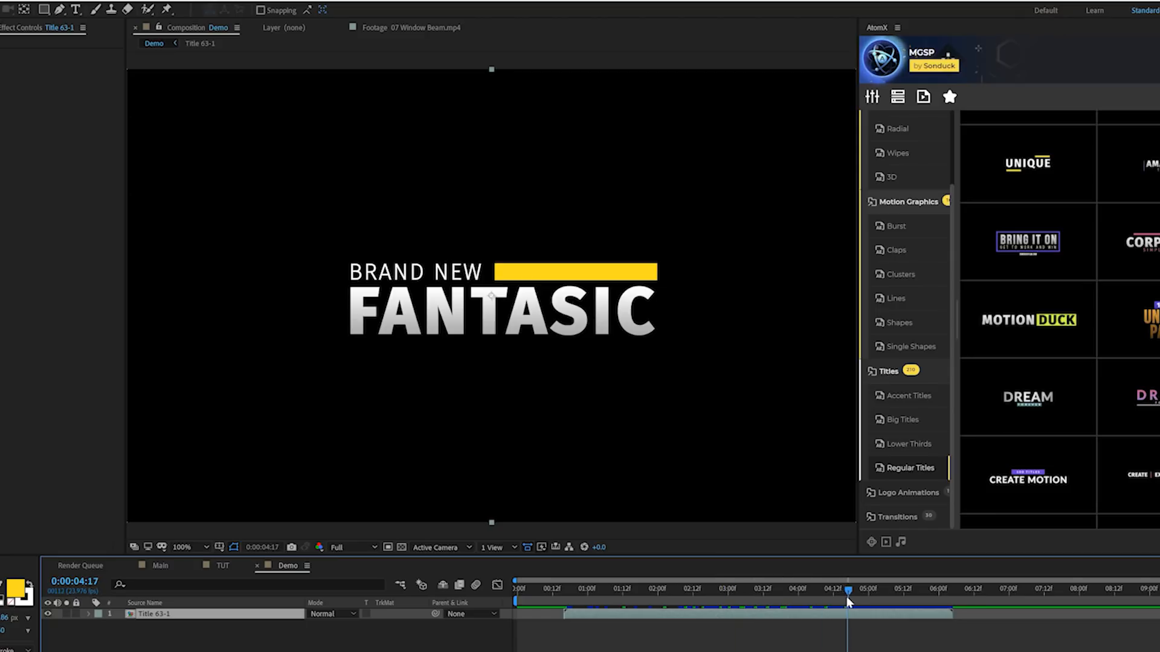
left_click_drag(709, 590, 752, 591)
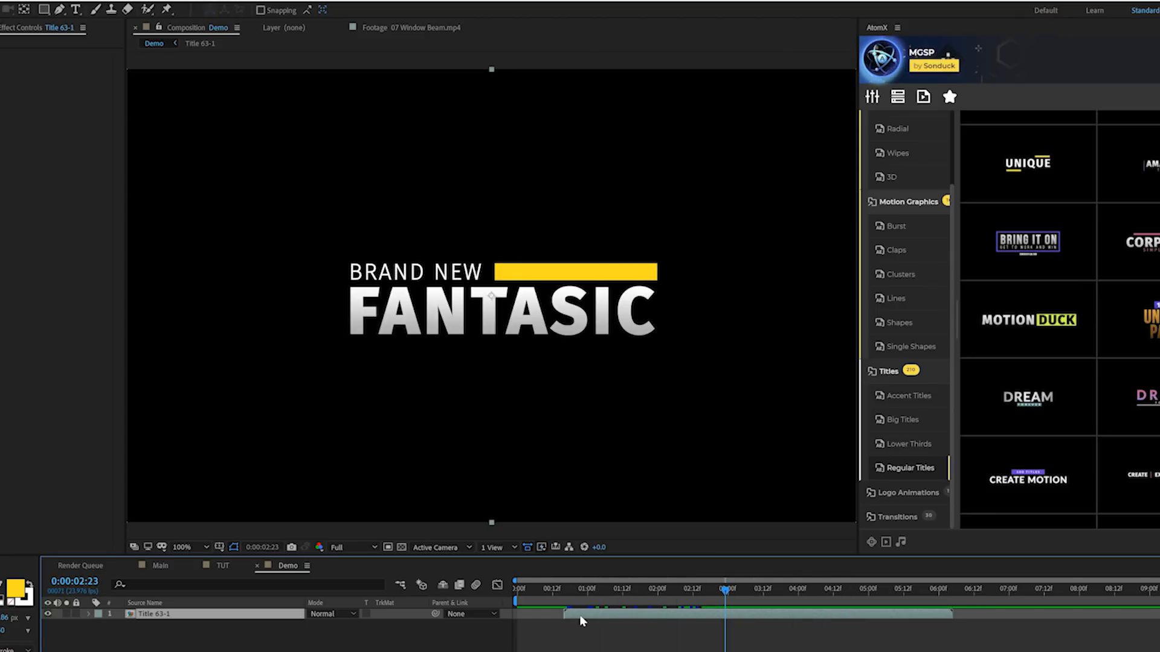
double_click(581, 615)
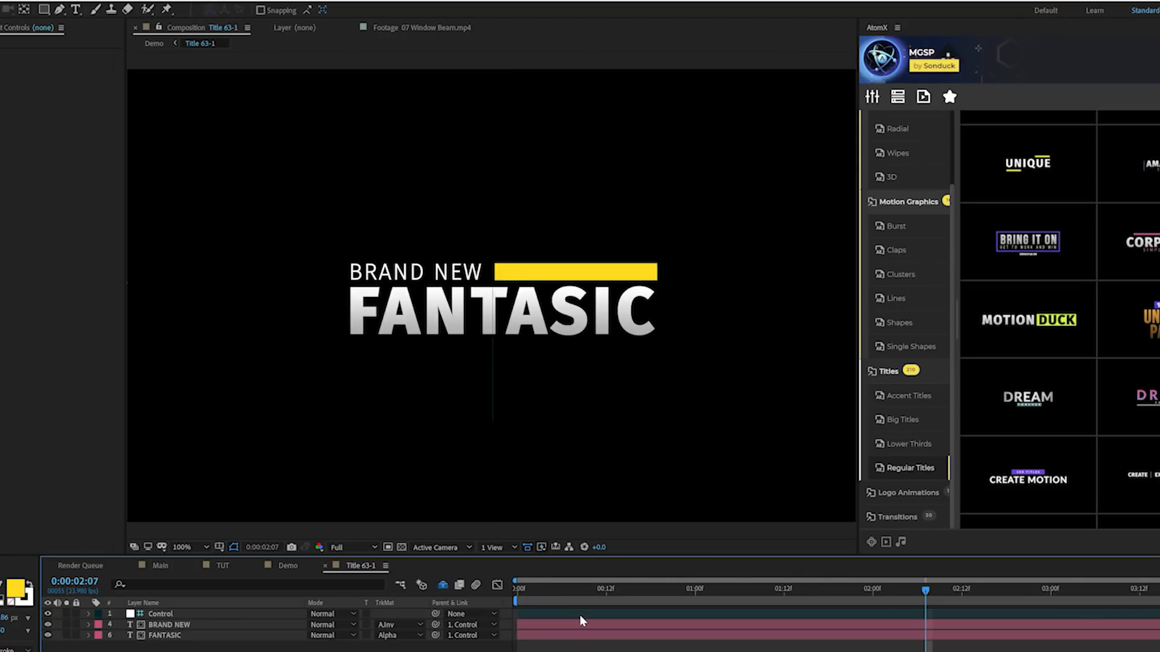
Edit the text to GLOW EFFECTS TUTORIAL, lengthen the yellow bar and make it a paler yellow.
left_click(75, 11)
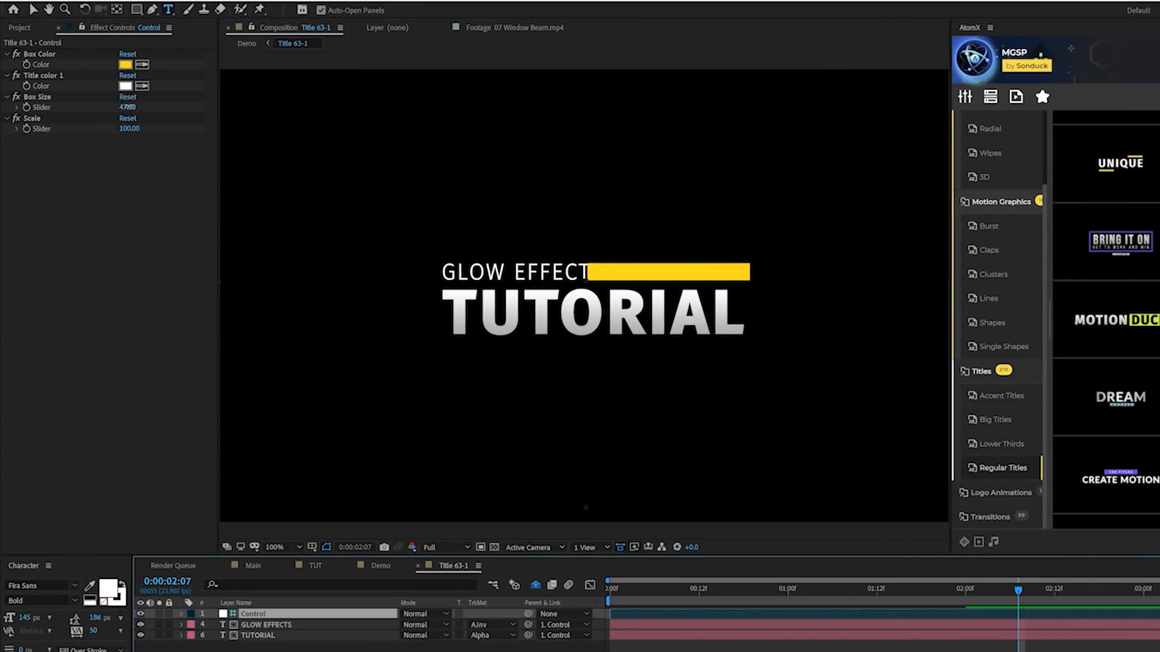
left_click_drag(127, 107, 134, 107)
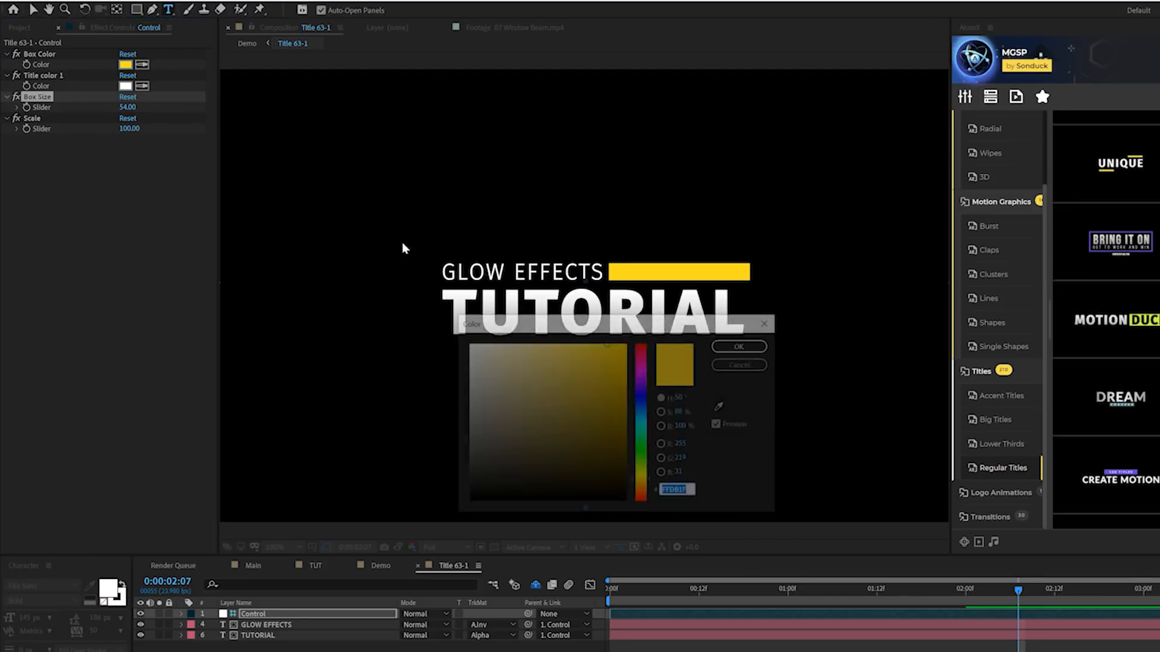
left_click(605, 358)
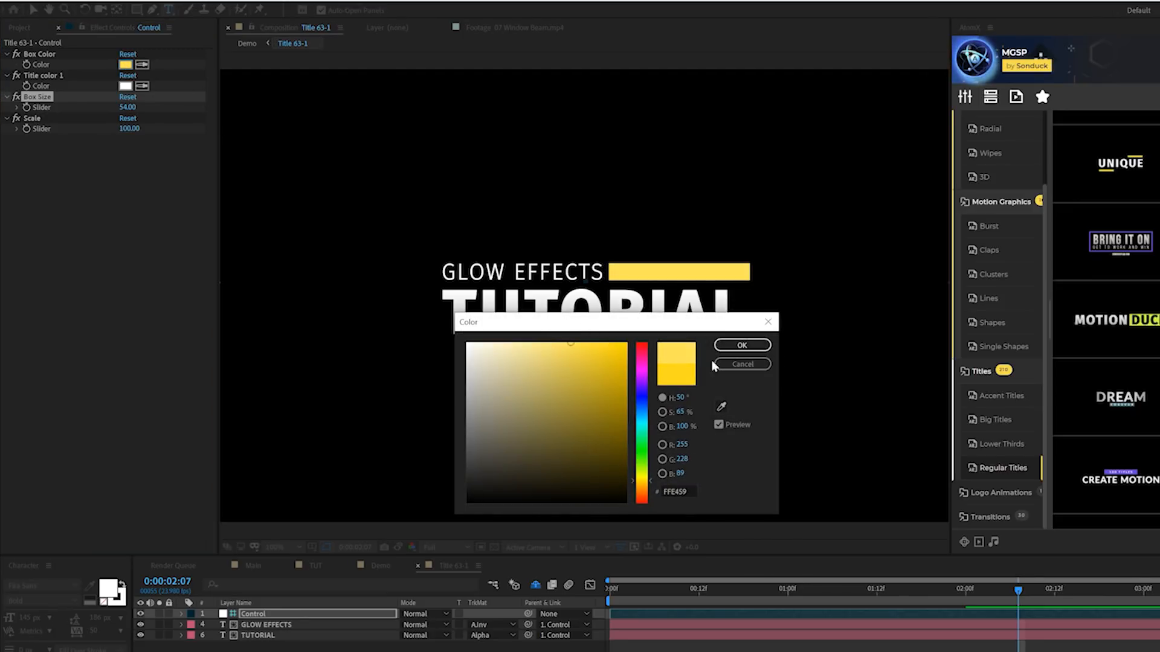
key("Return")
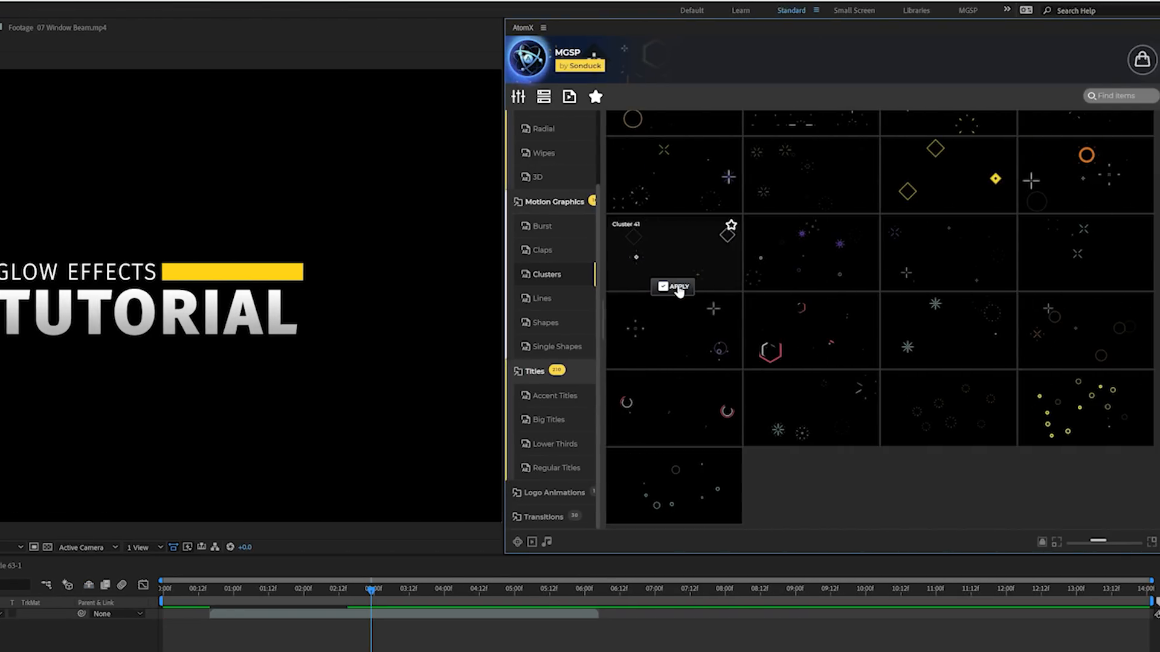
Apply the Cluster 41 shape burst around the title and preview from the timeline start.
left_click(673, 285)
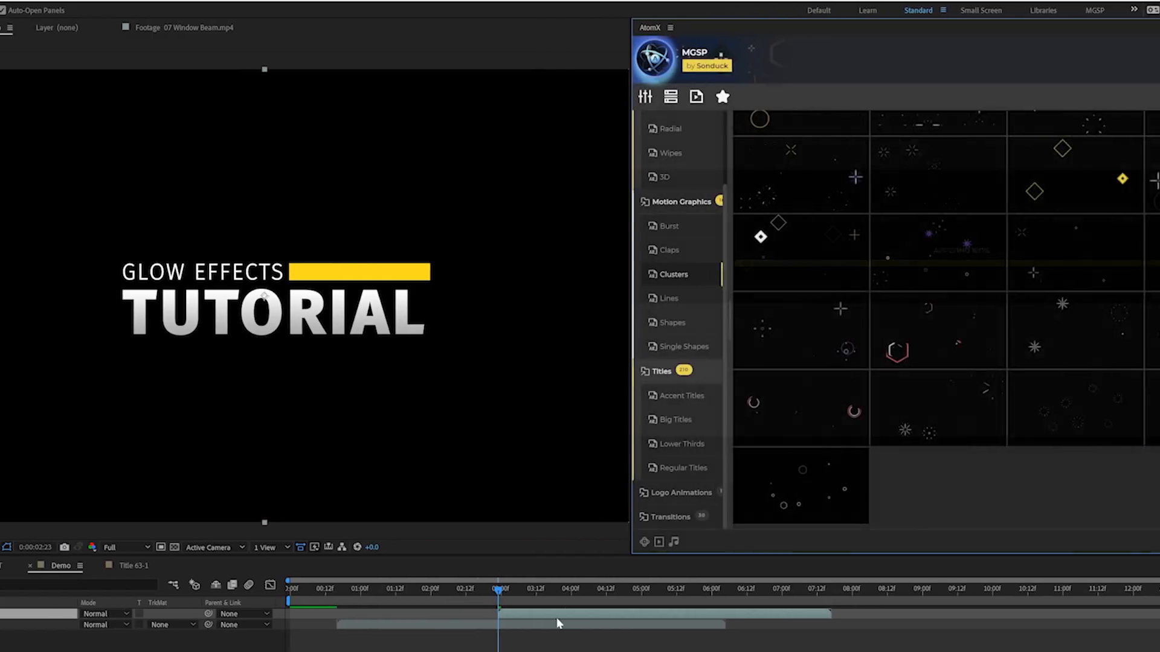
left_click(461, 589)
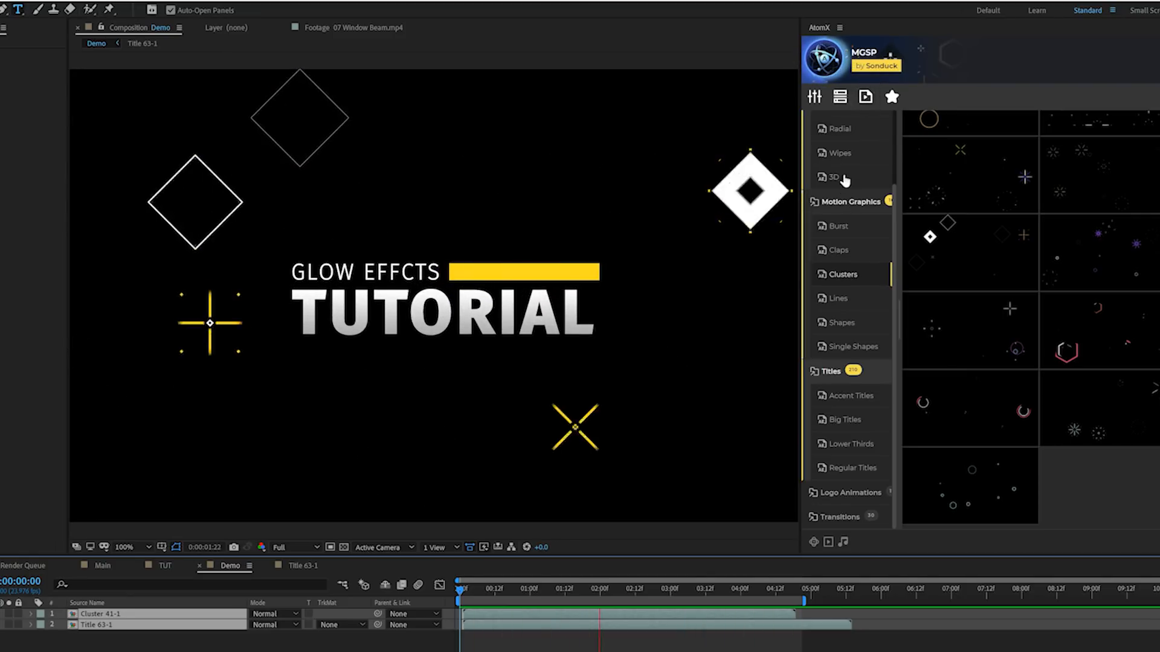
Switch the AtomX package chooser to the Modern Titles Pack.
left_click(824, 56)
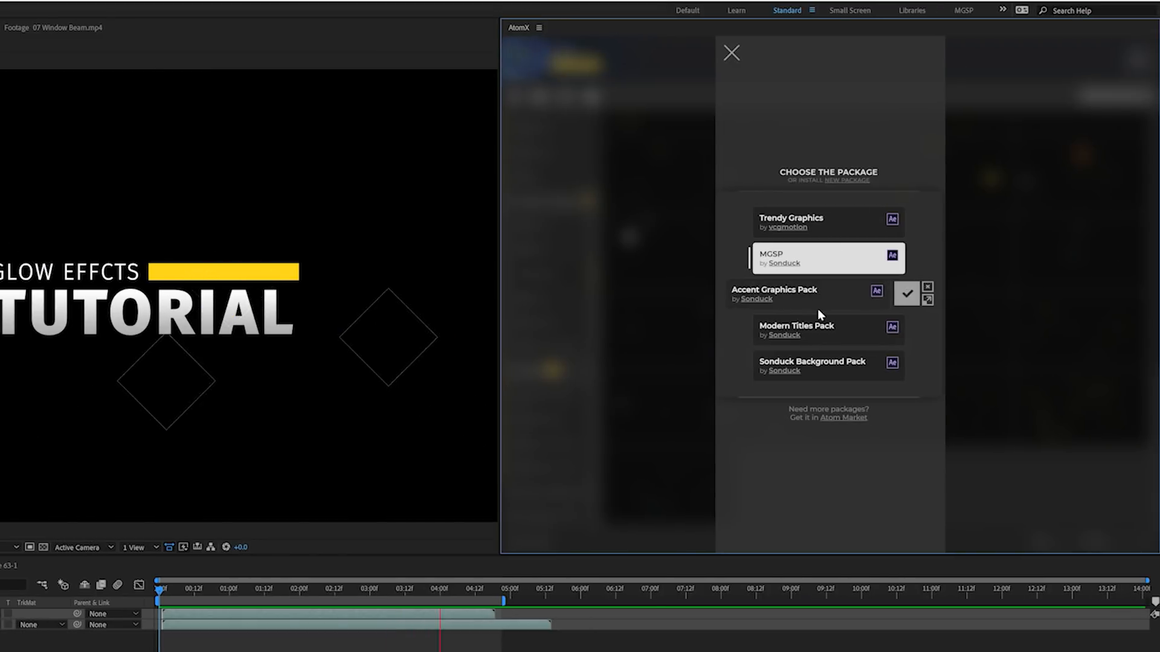
left_click(827, 329)
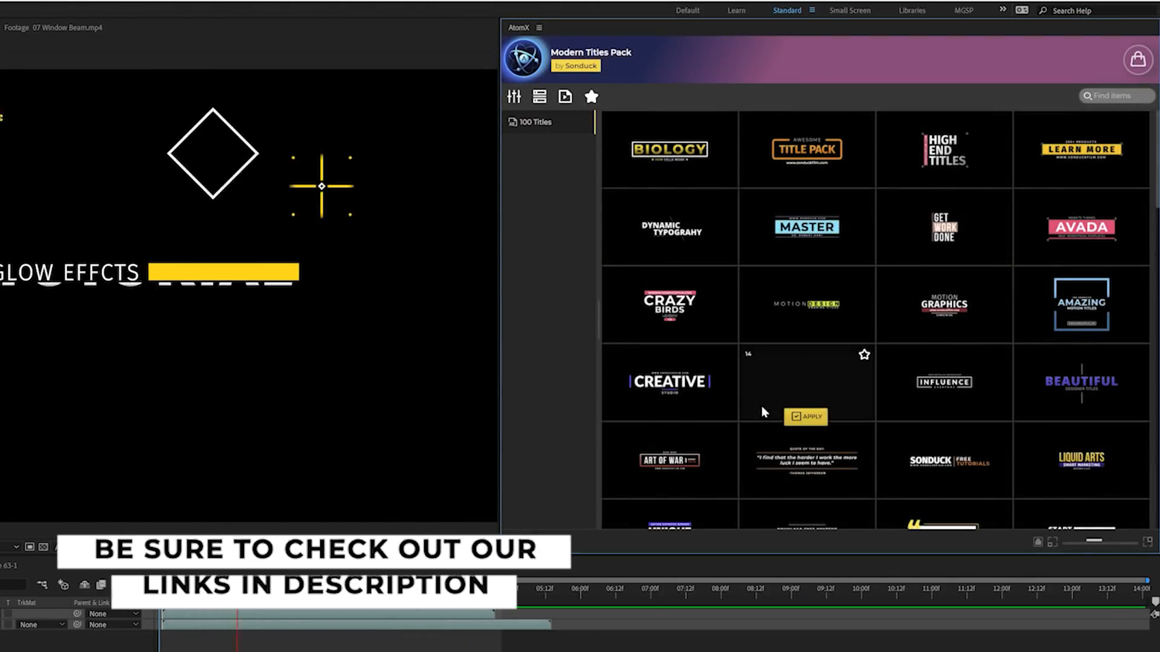
left_click(531, 61)
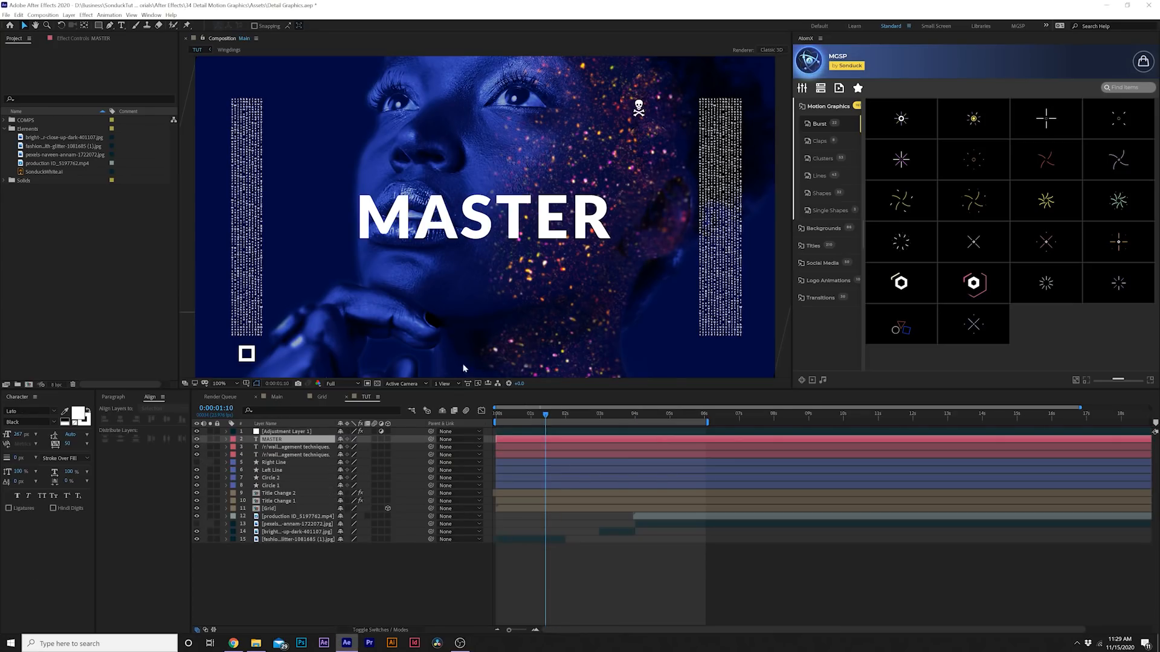
In the TUT composition, rotate the MASTER title -90° to vertical.
left_click_drag(555, 415, 640, 414)
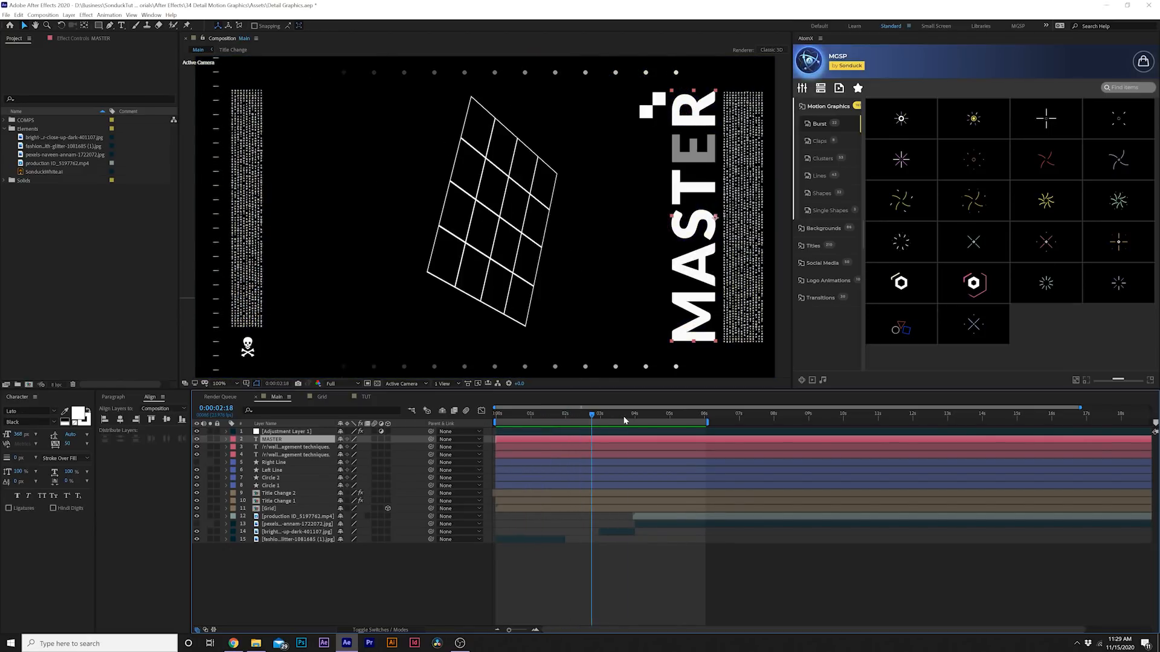
left_click(366, 398)
left_click(271, 432)
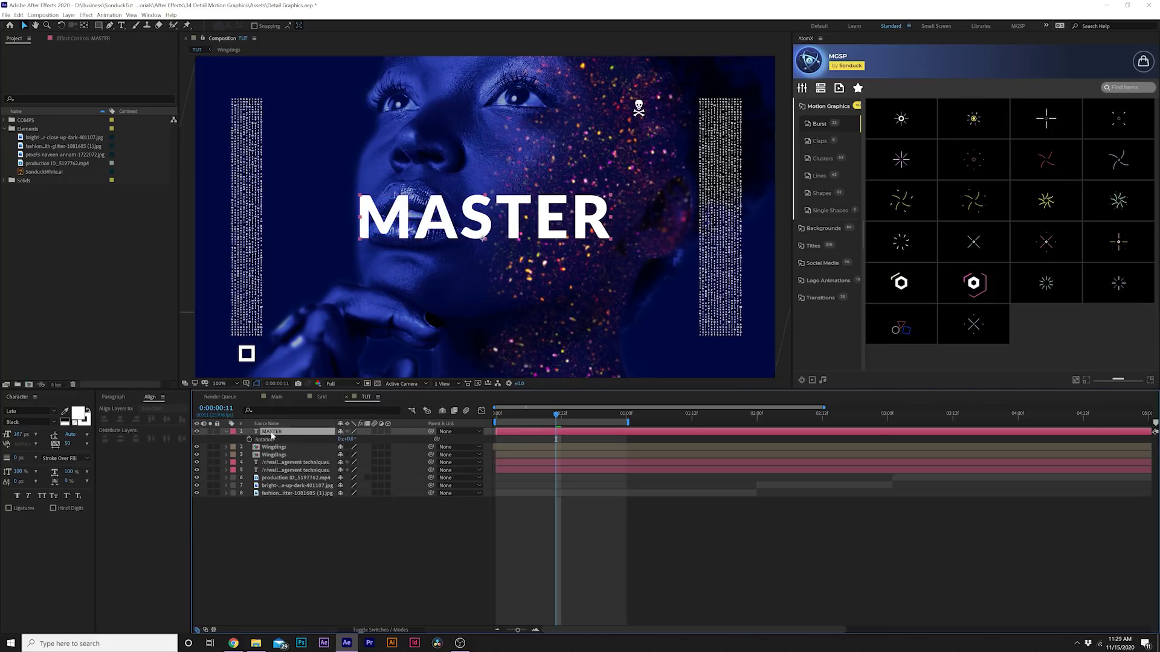
left_click(227, 433)
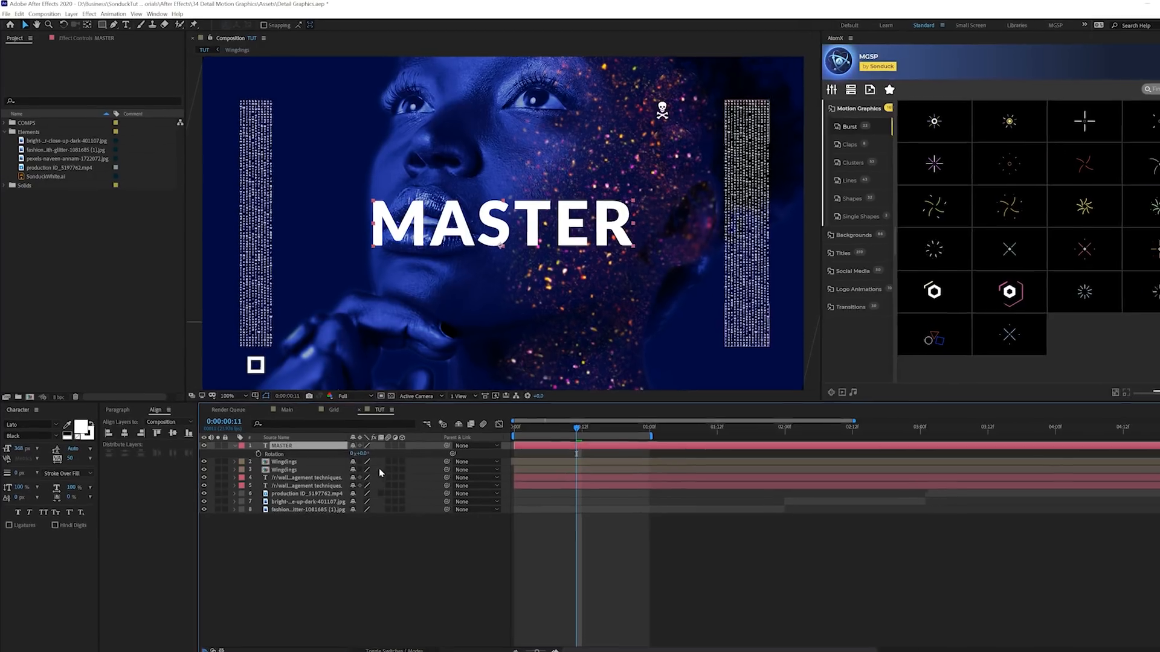
key("r")
type("-9")
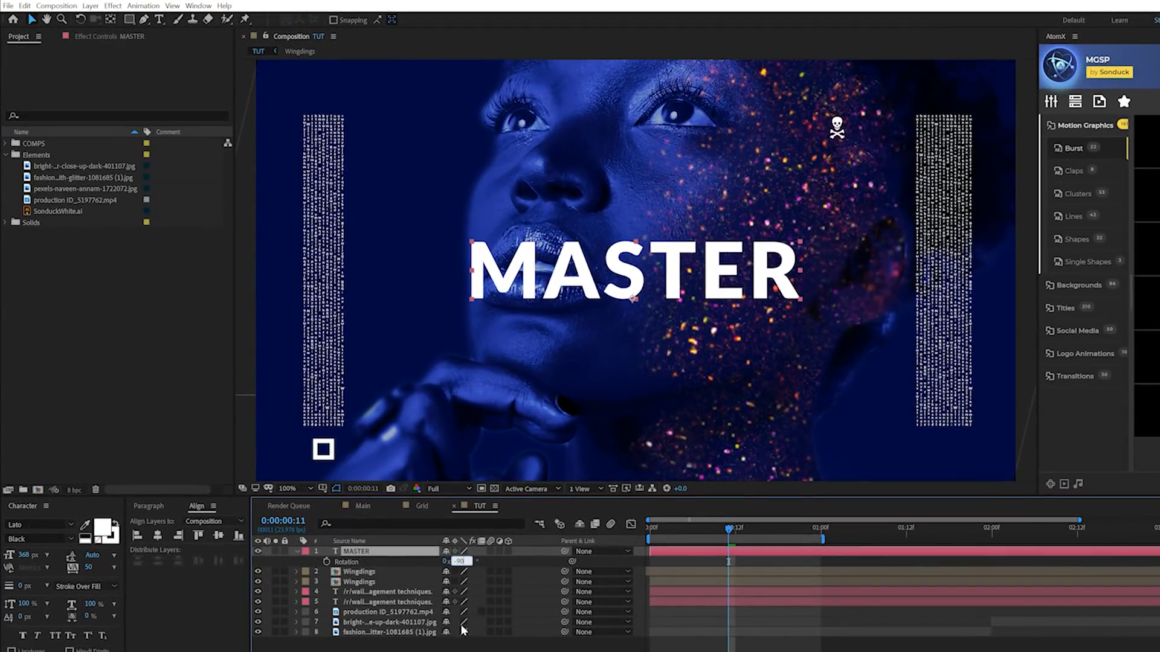
key("Return")
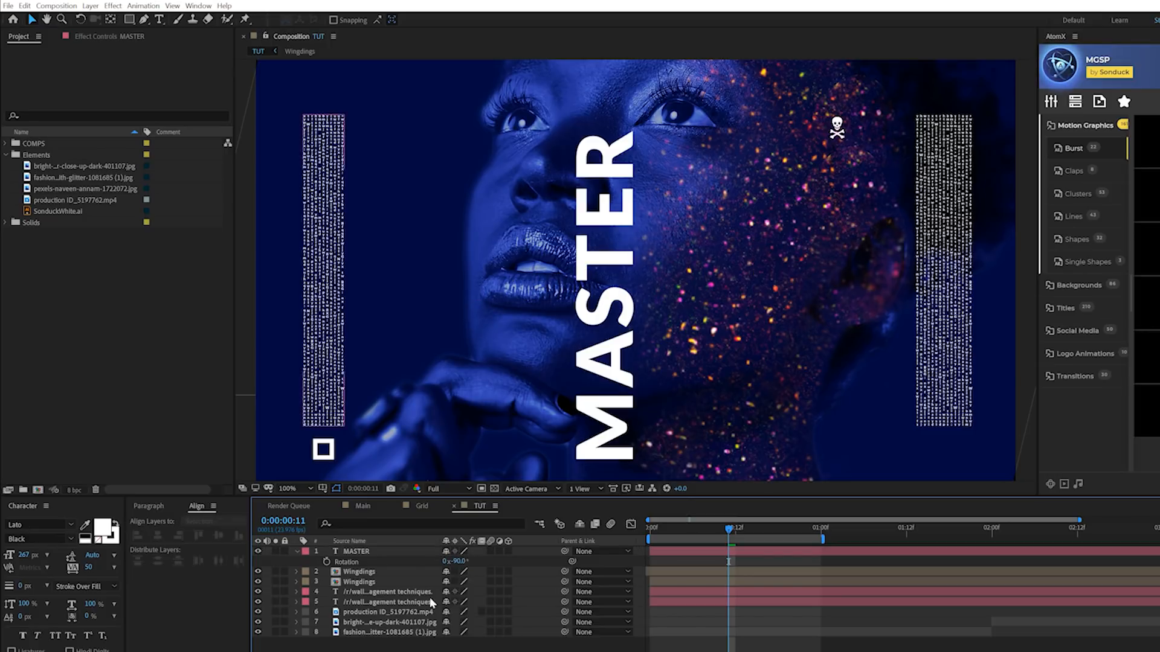
Scale the MASTER title to 50% and place it beside the right text column.
left_click(368, 551)
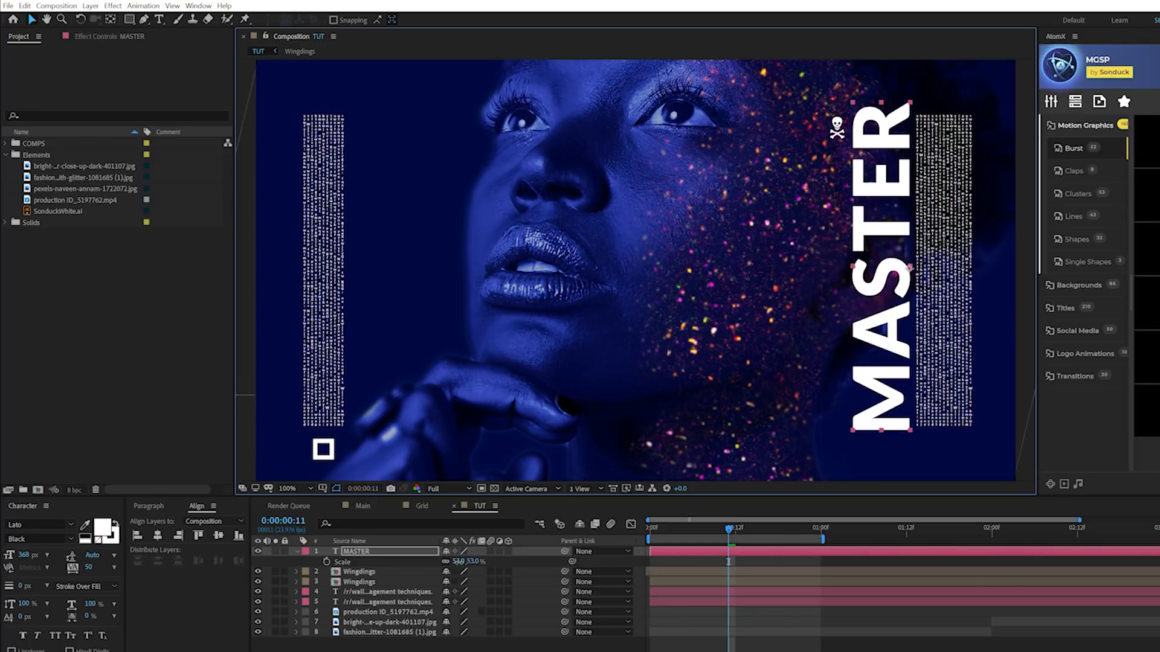
left_click_drag(469, 560, 457, 561)
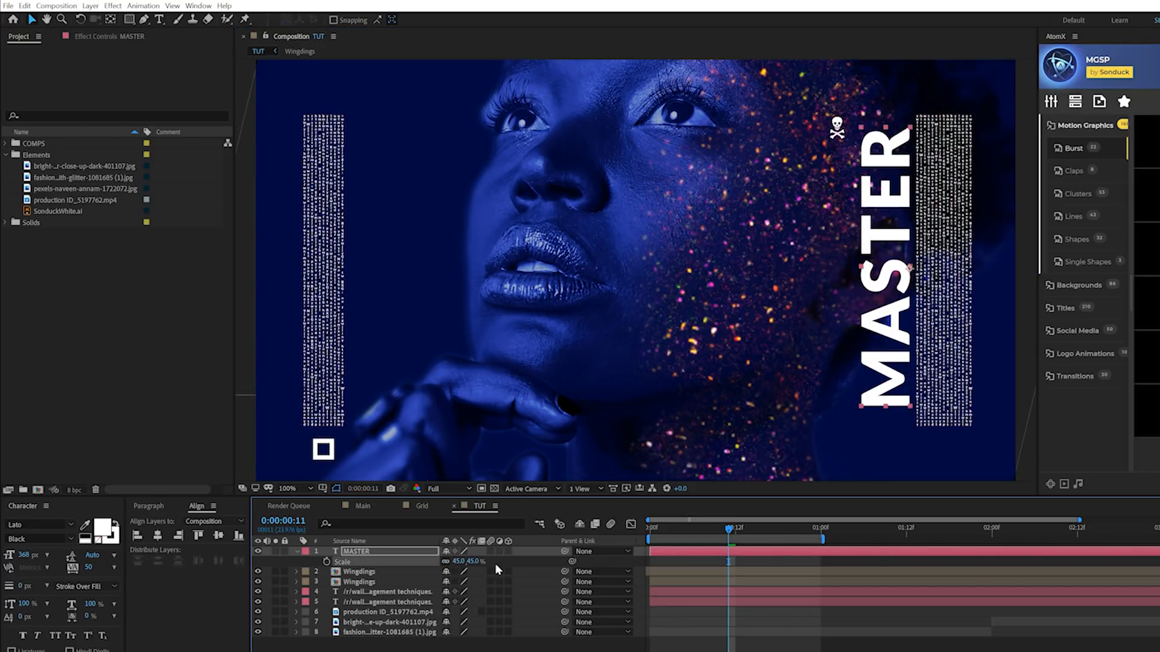
type("50")
key("Return")
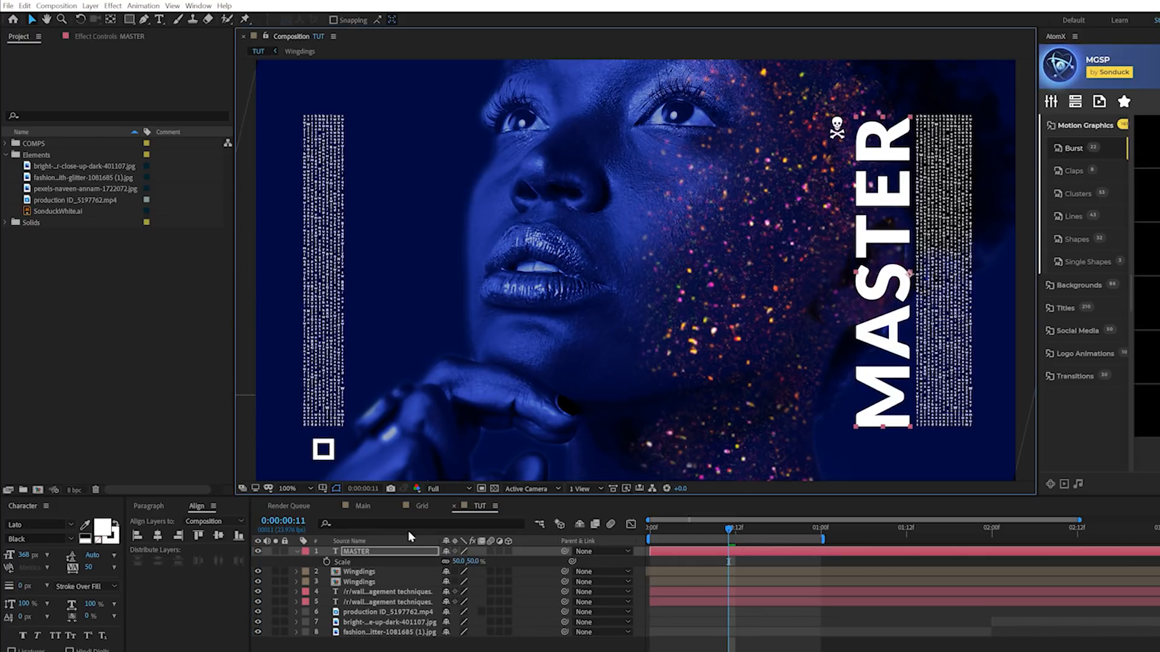
left_click(297, 553)
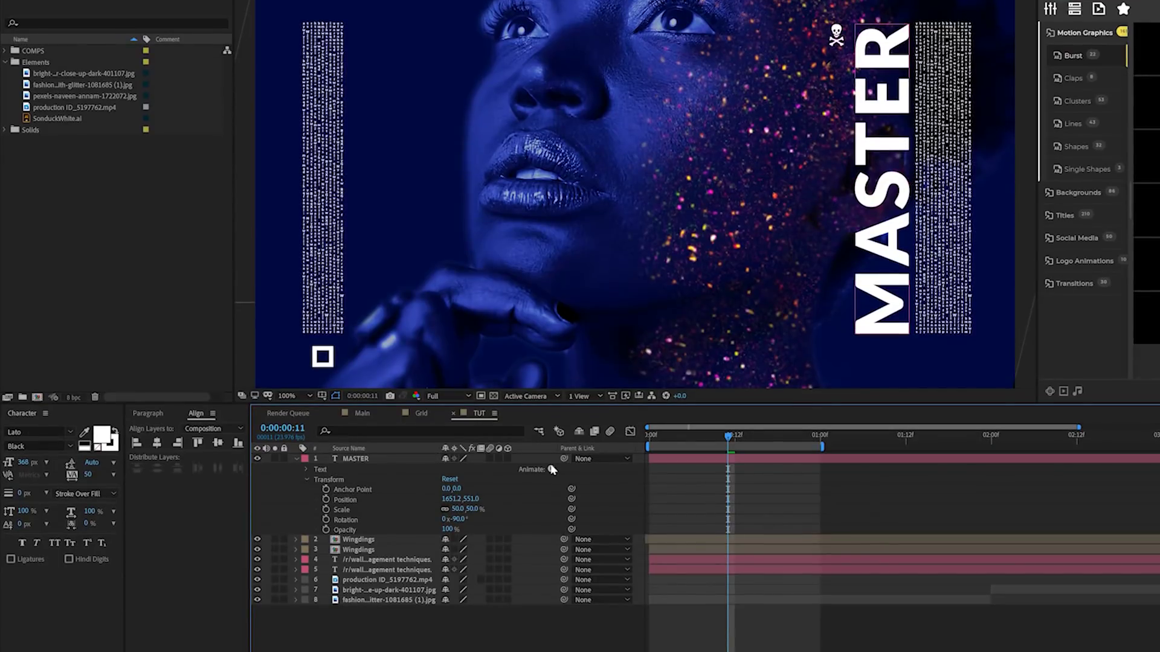
Add a text Opacity animator to MASTER set to 0%.
left_click(550, 469)
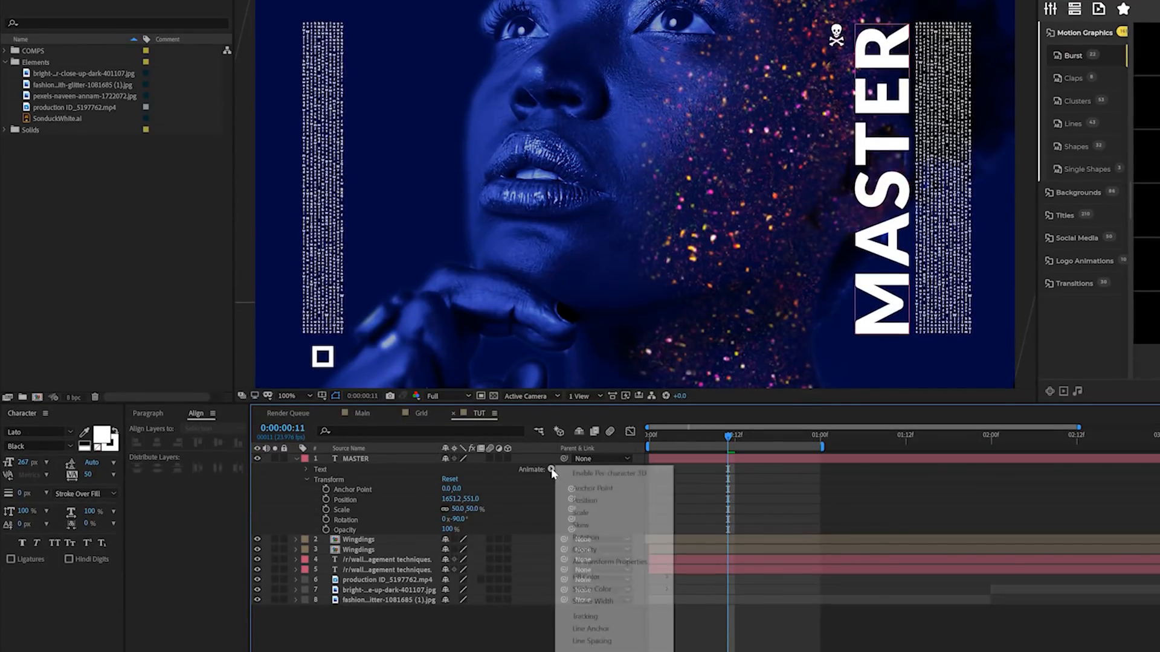
left_click(586, 550)
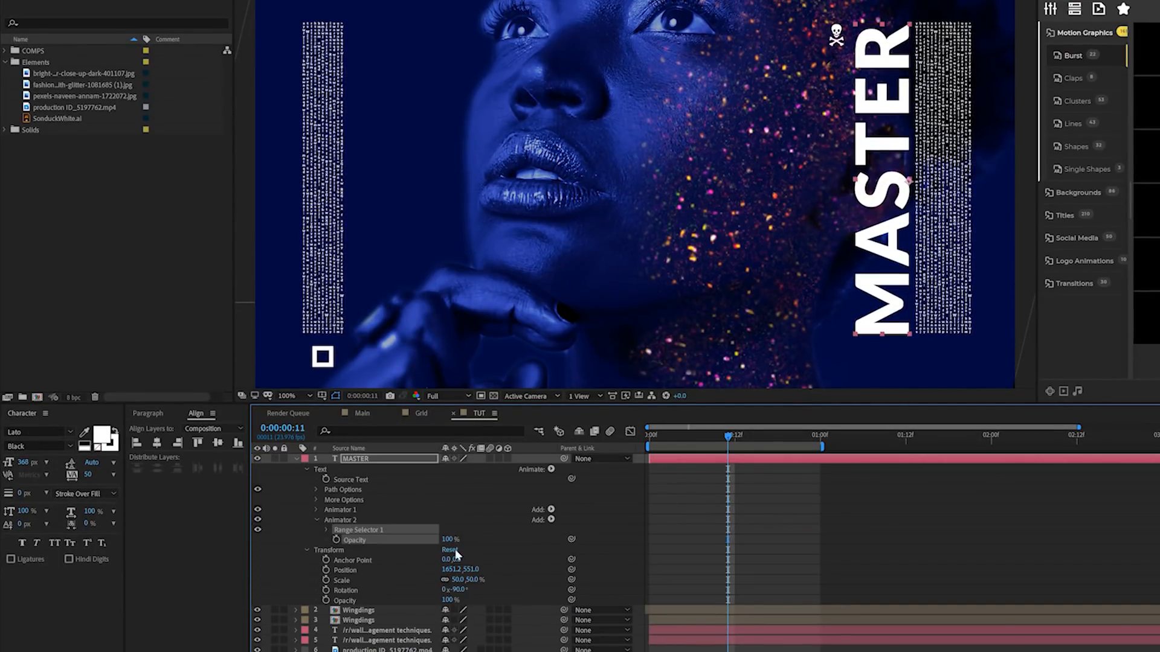
type("0")
key("Return")
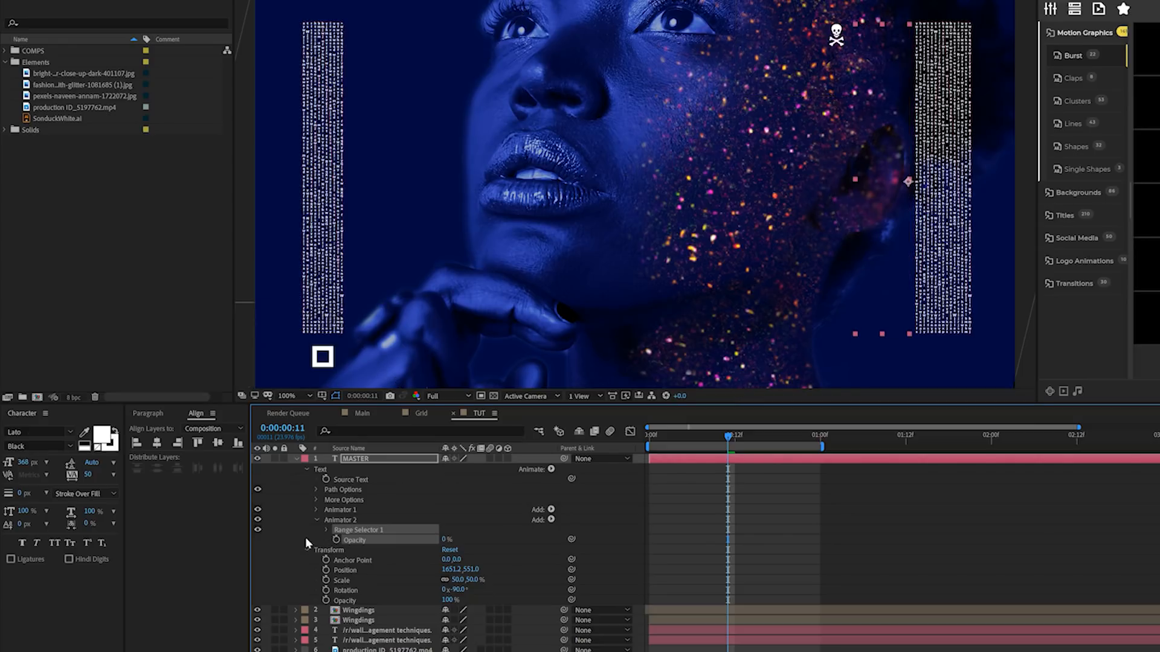
left_click(325, 531)
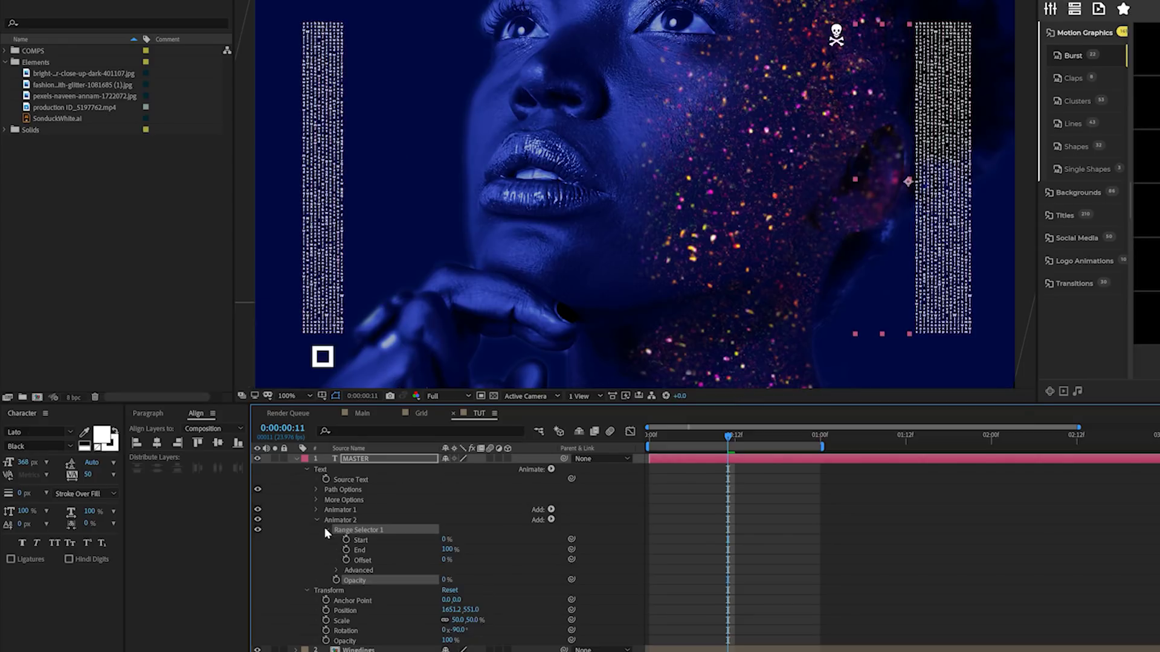
Turn Randomize Order on in the range selector's Advanced options and lower Start so some letters vanish.
left_click(339, 569)
scroll(370, 601, "down", 3)
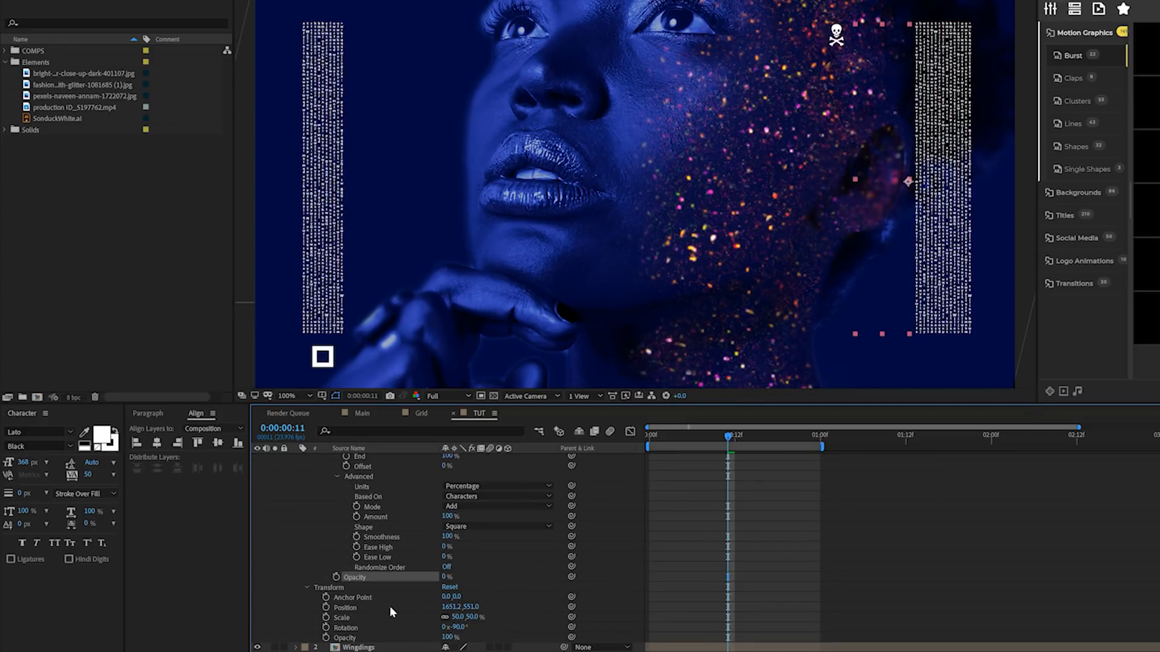
left_click(446, 568)
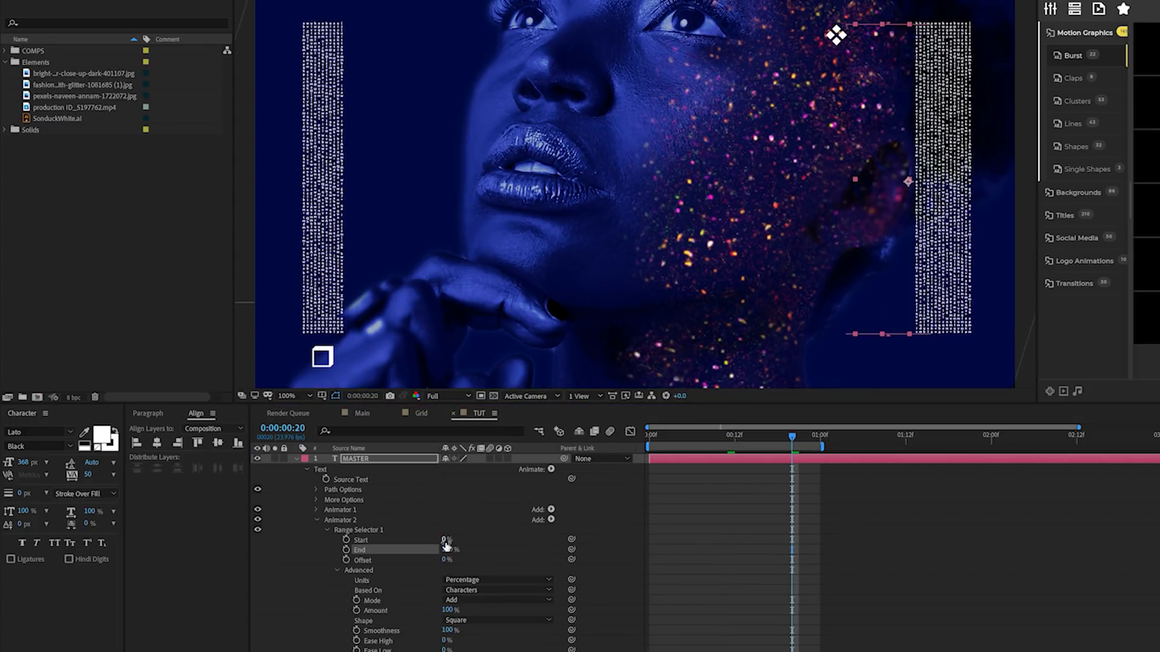
left_click(446, 545)
left_click_drag(514, 542, 510, 543)
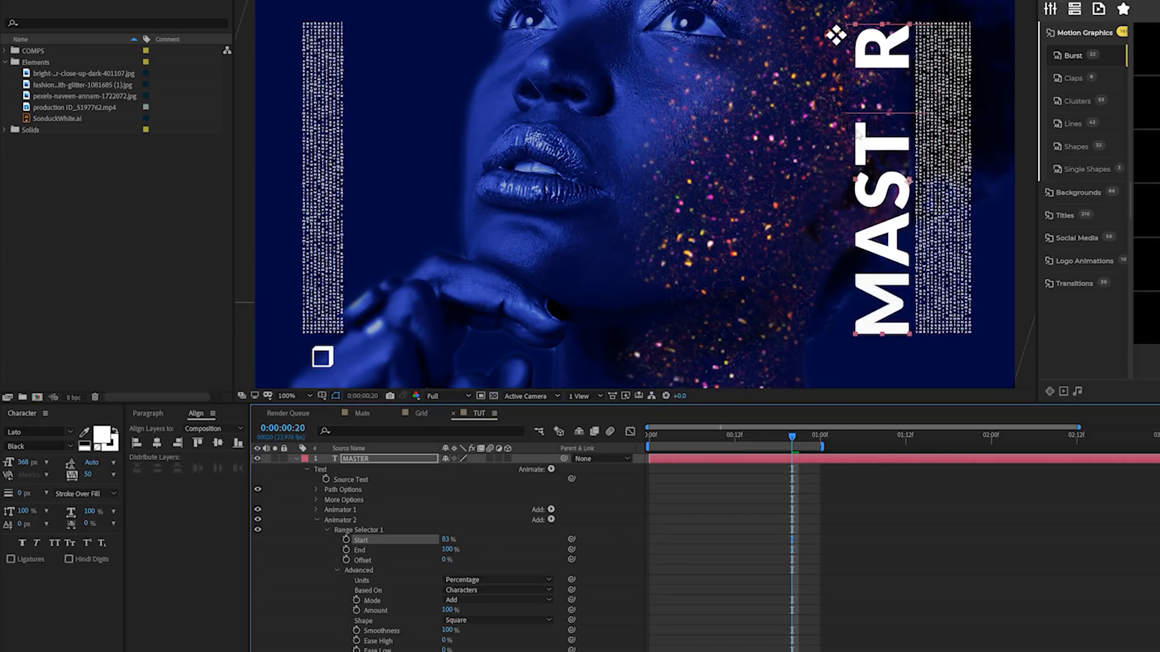
Drive the selector Start with a wiggle(2,100) expression so letters flicker, then preview it.
left_click(345, 540, "alt")
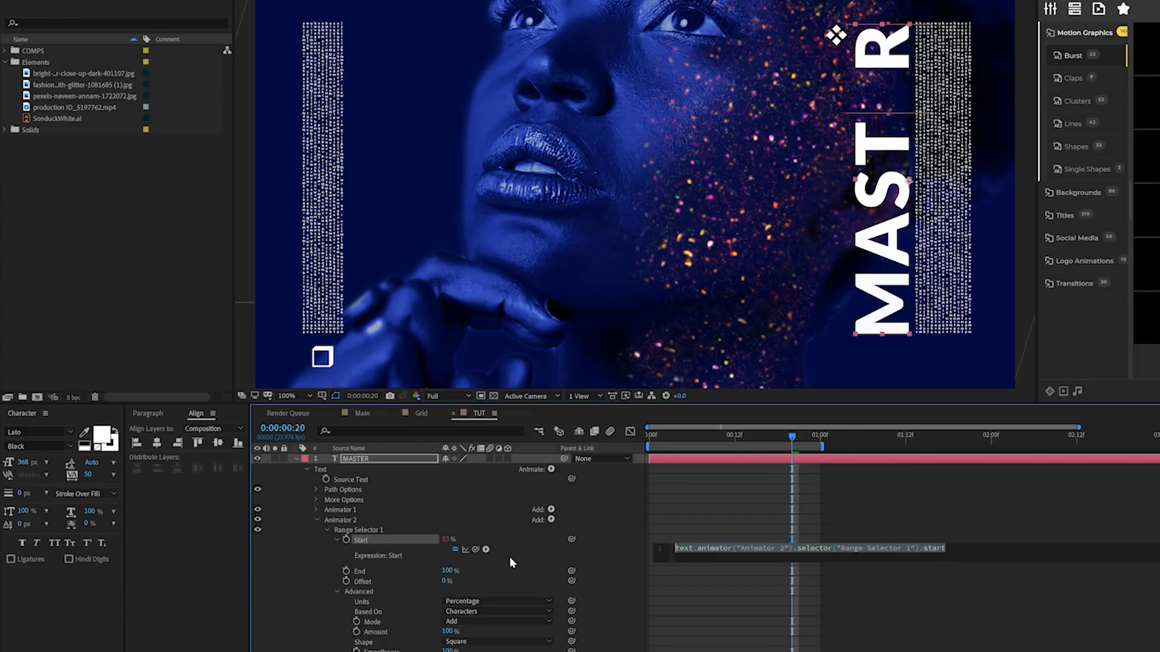
type("wiggle(2,100")
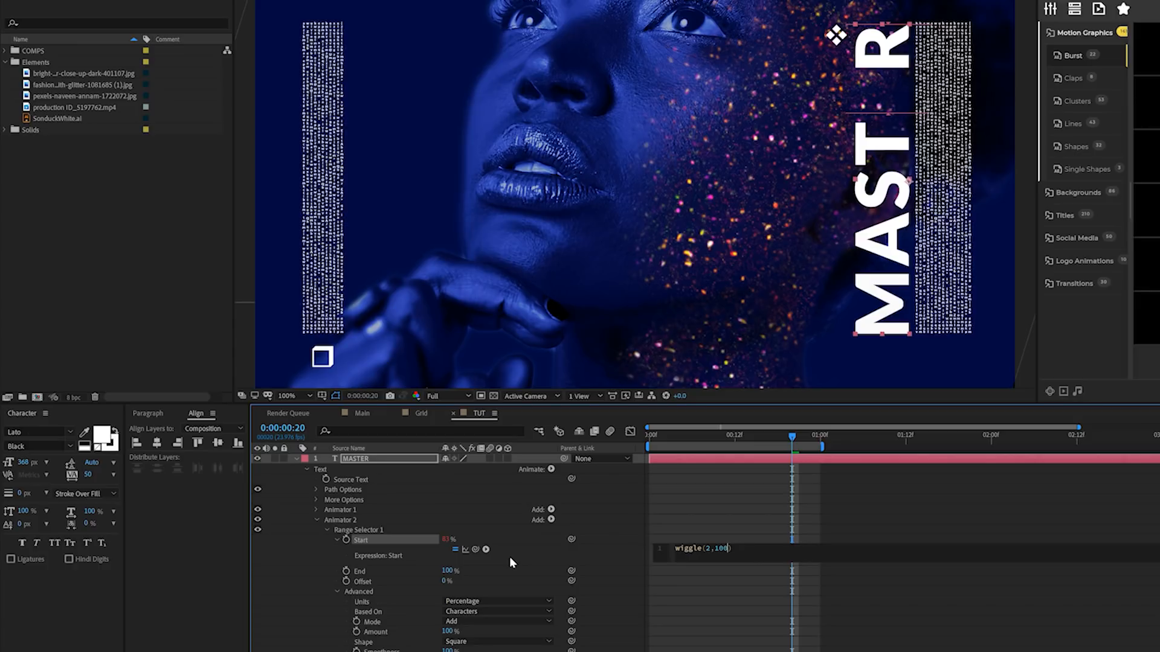
type(")")
left_click(676, 459)
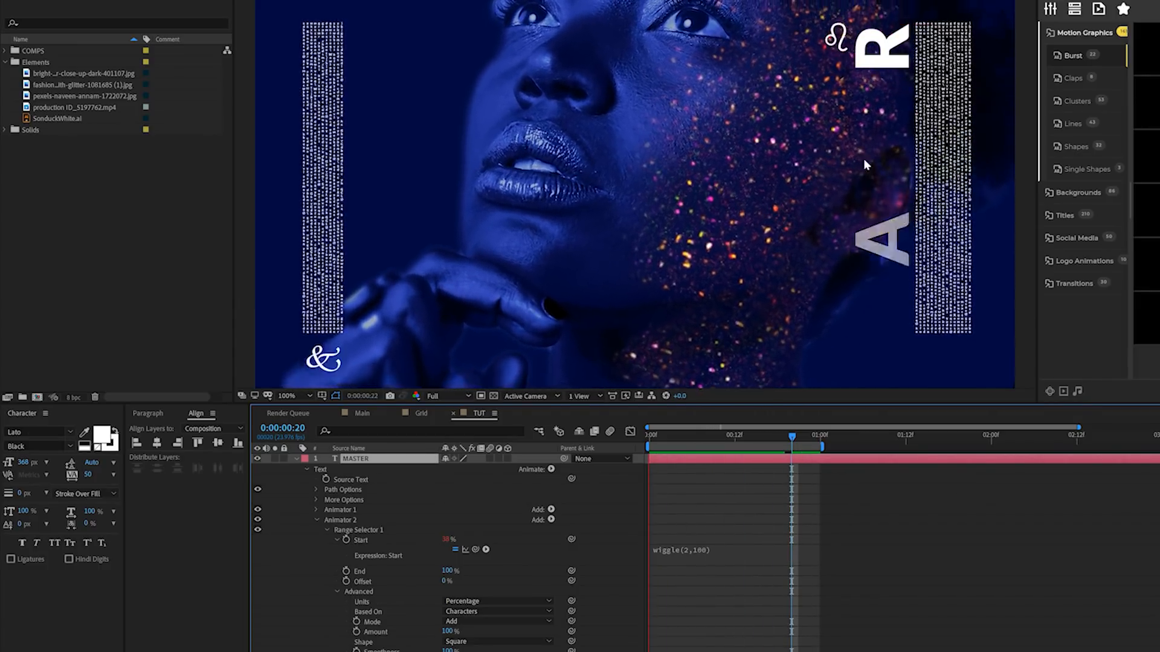
left_click_drag(818, 434, 813, 433)
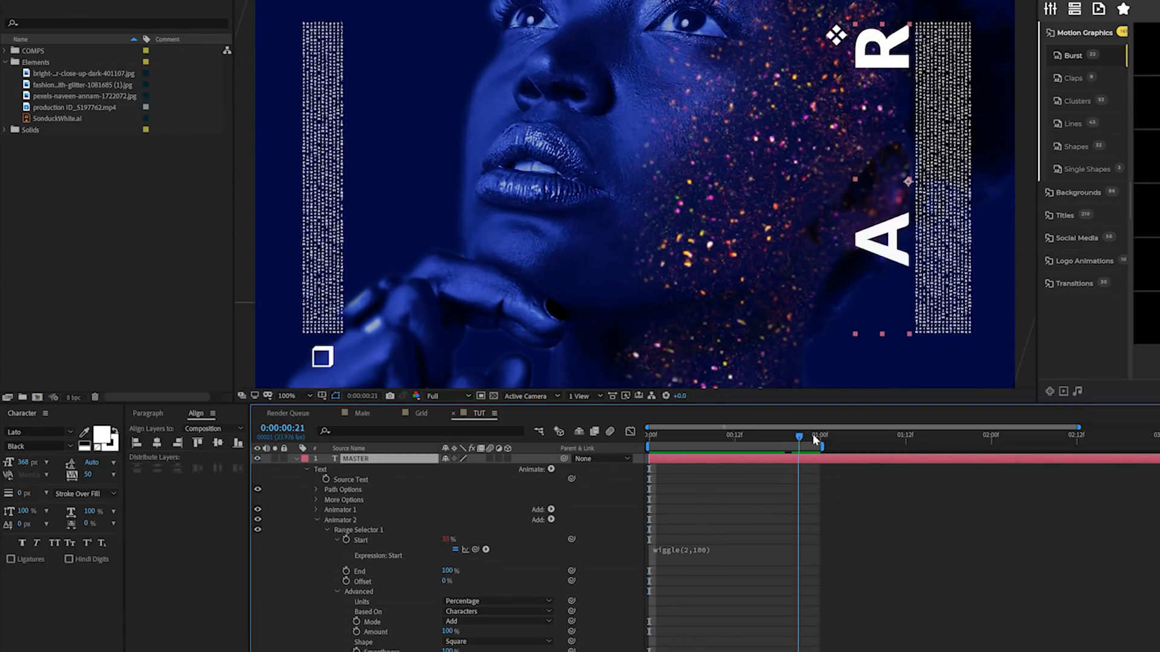
left_click(296, 459)
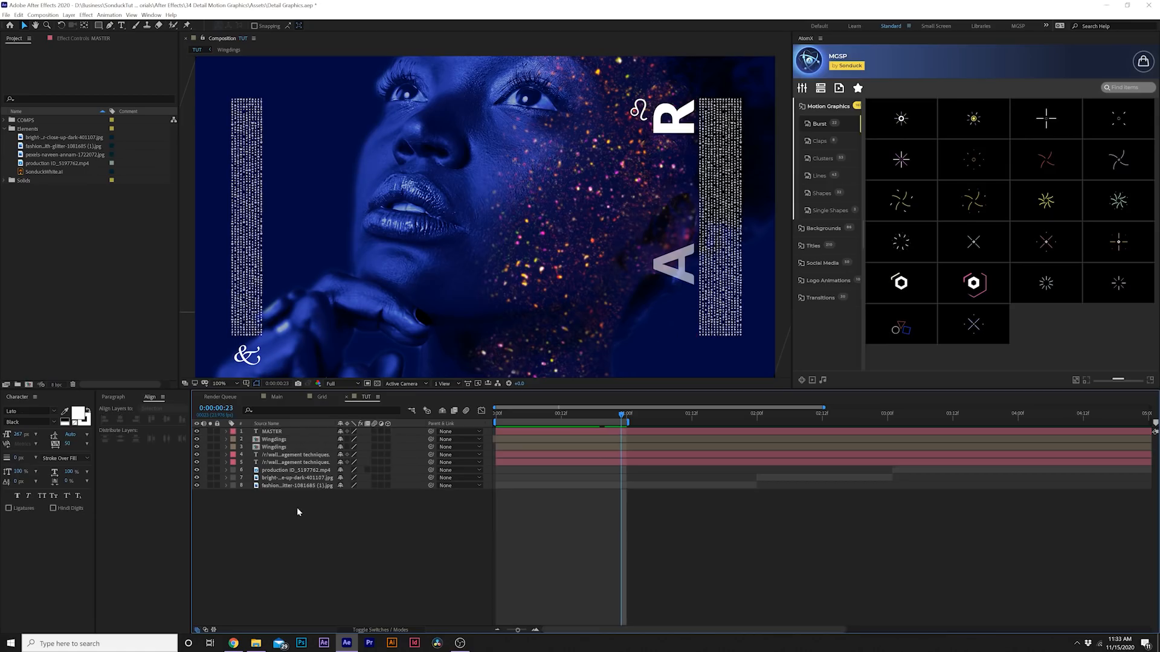
In the TUT comp, set up the Pen tool with the fill settings confirmed and a solid-colour stroke.
left_click(276, 397)
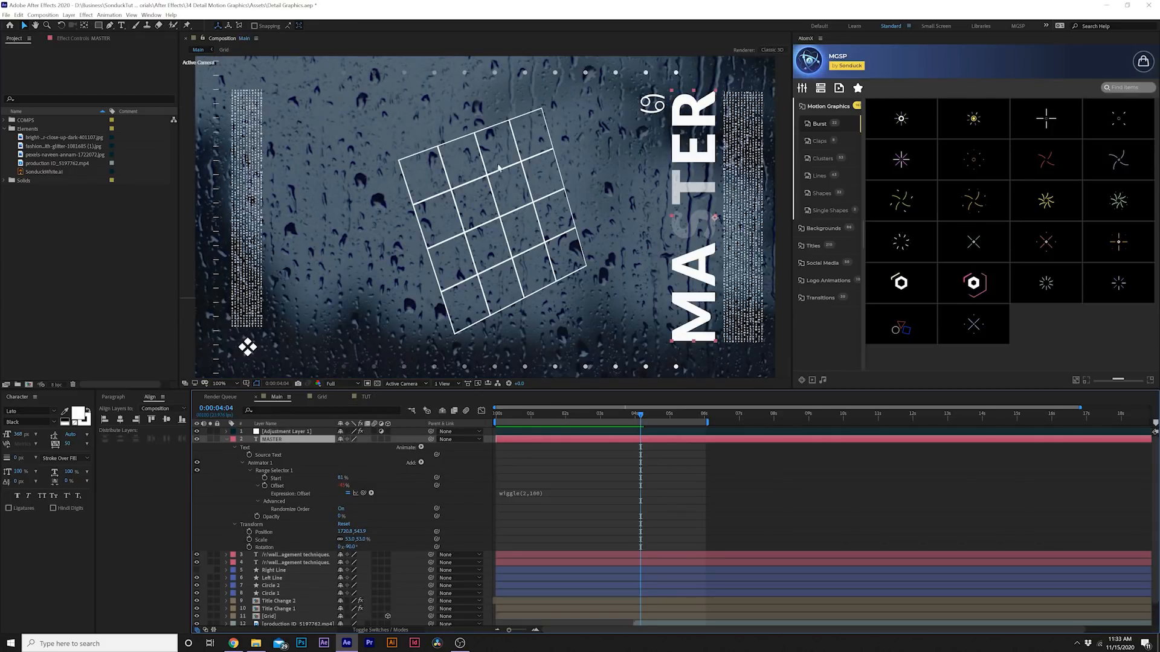
left_click(366, 397)
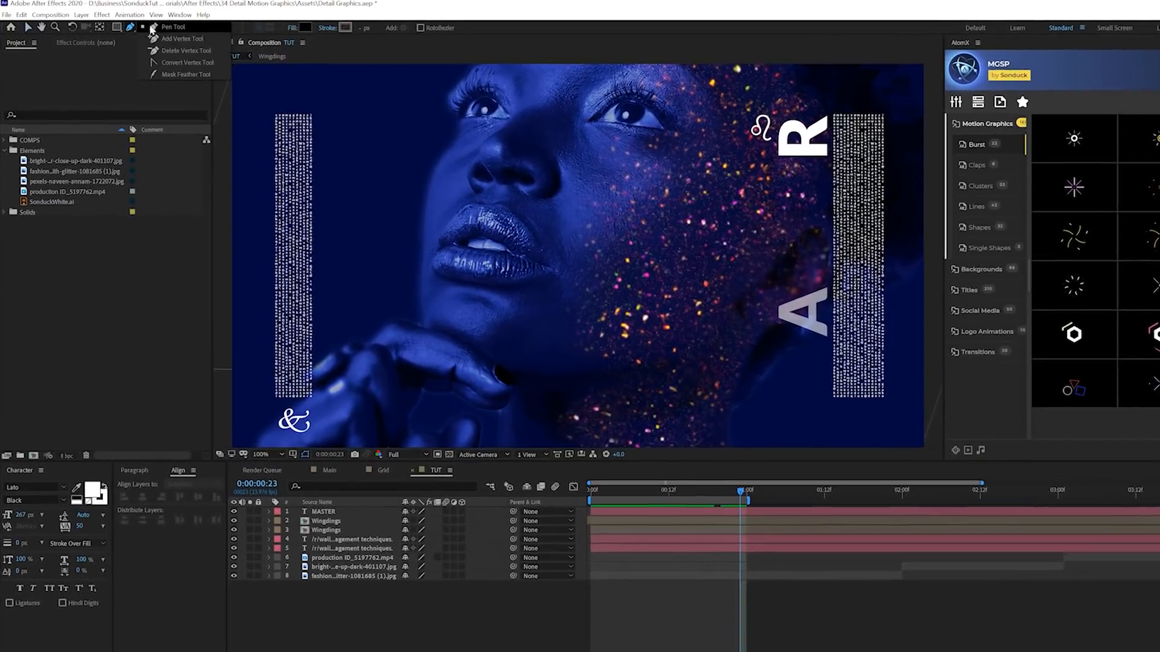
left_click(123, 26)
left_click(315, 30, "alt")
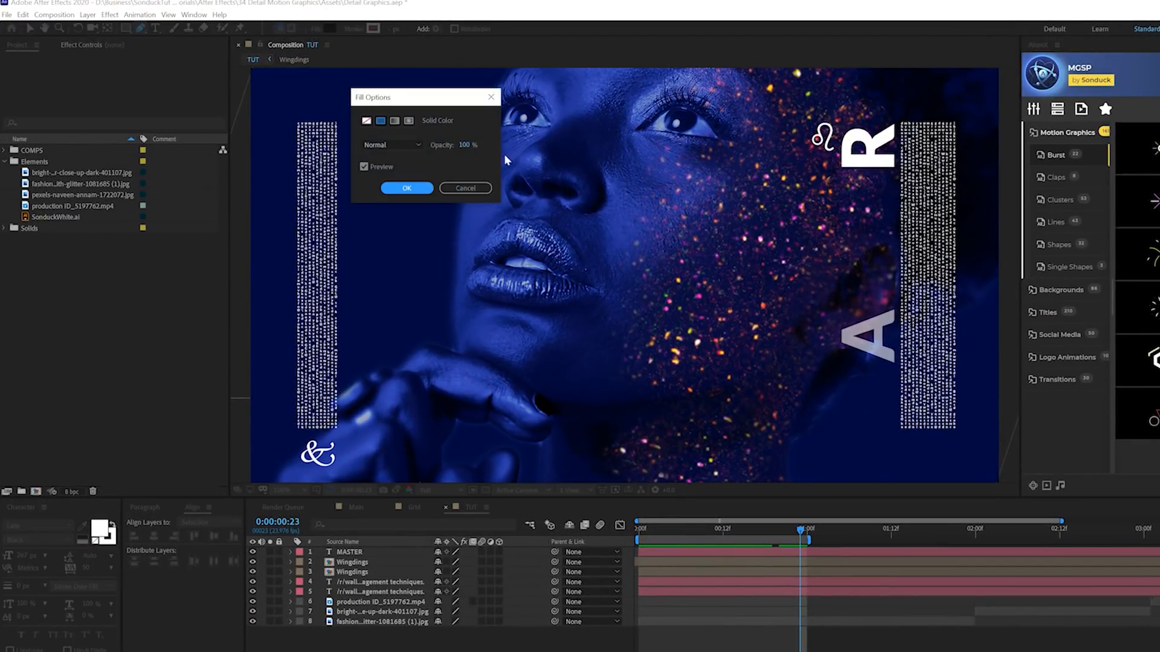
left_click(404, 187)
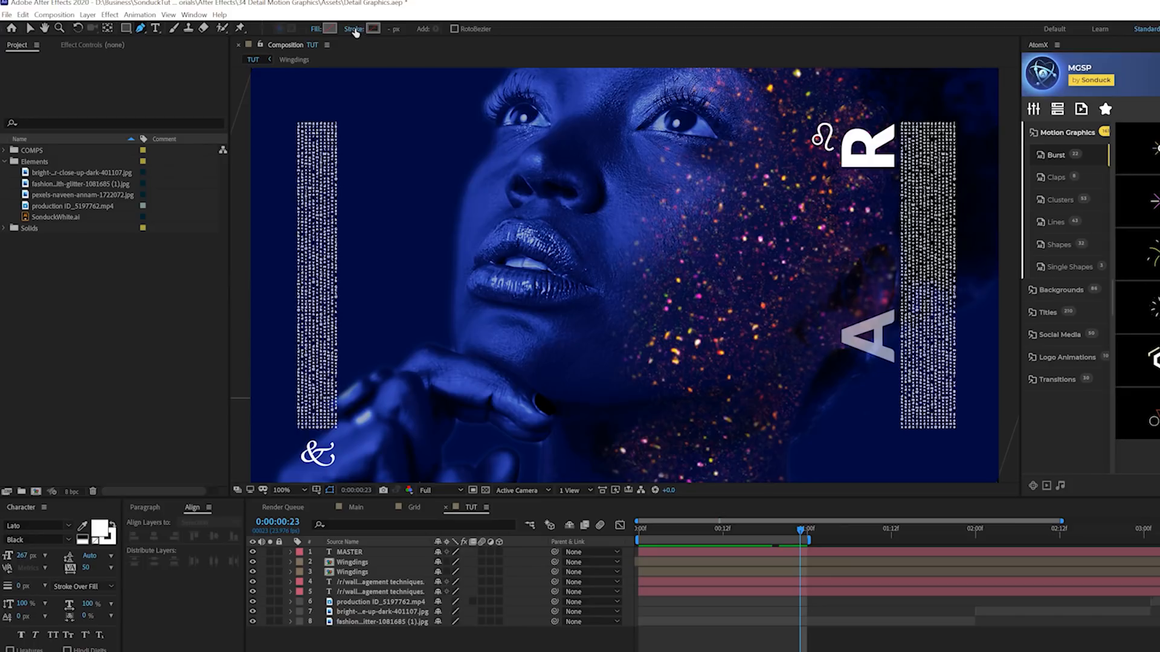
left_click(355, 30)
left_click(382, 121)
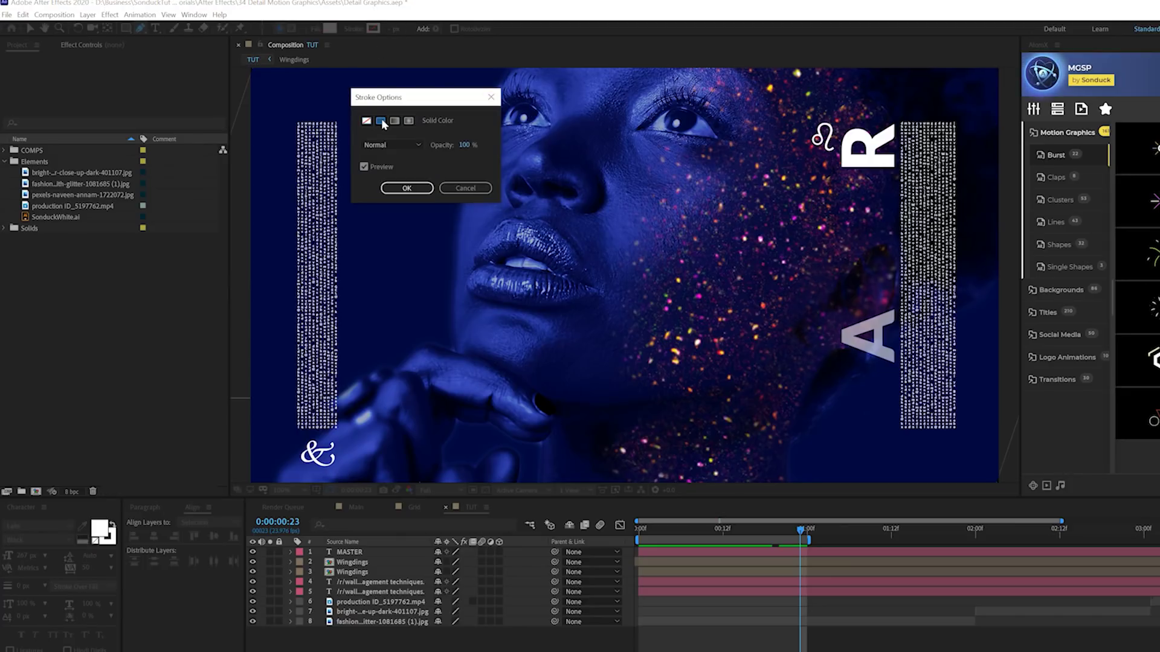
left_click(403, 187)
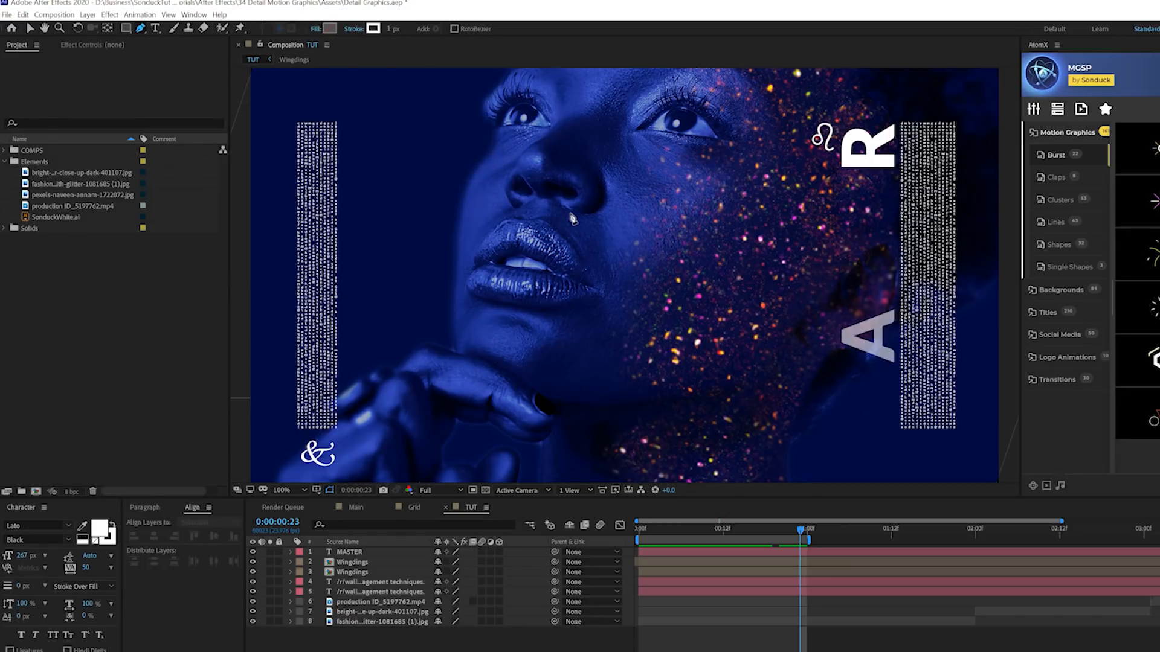
Draw a short vertical tick line below the nose and give it a 2 px stroke width.
left_click(589, 218)
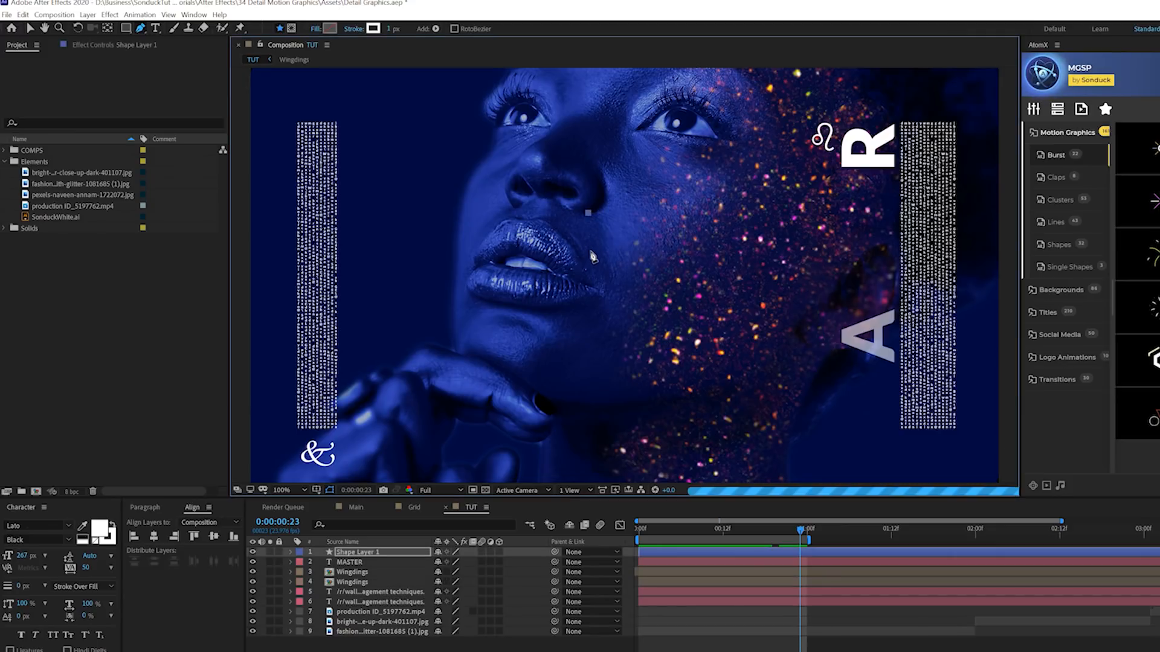
left_click(589, 248)
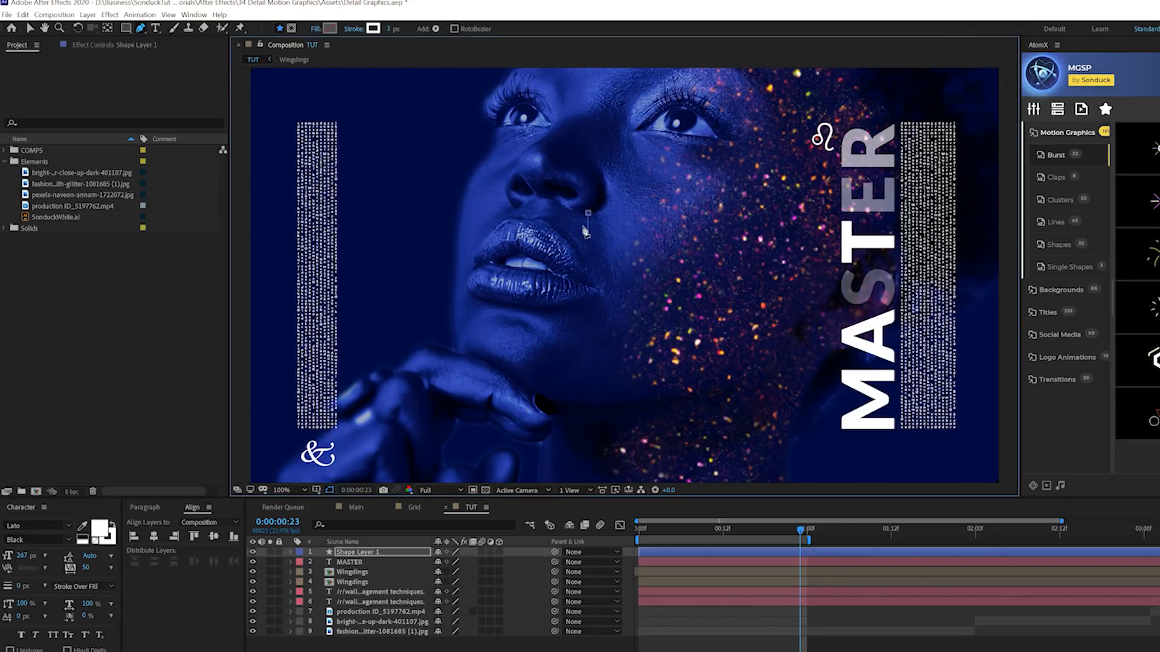
left_click(393, 29)
type("2")
key("Return")
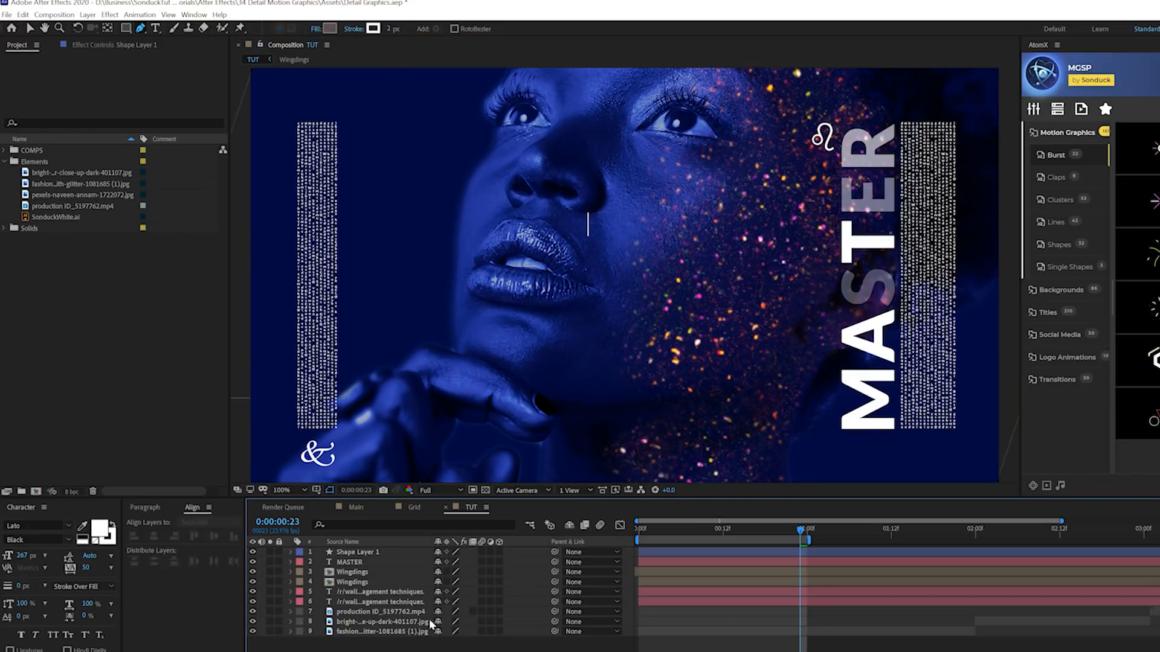
left_click(343, 553)
Add a Repeater to Shape Layer 1 and reveal its Transform settings.
left_click(329, 553)
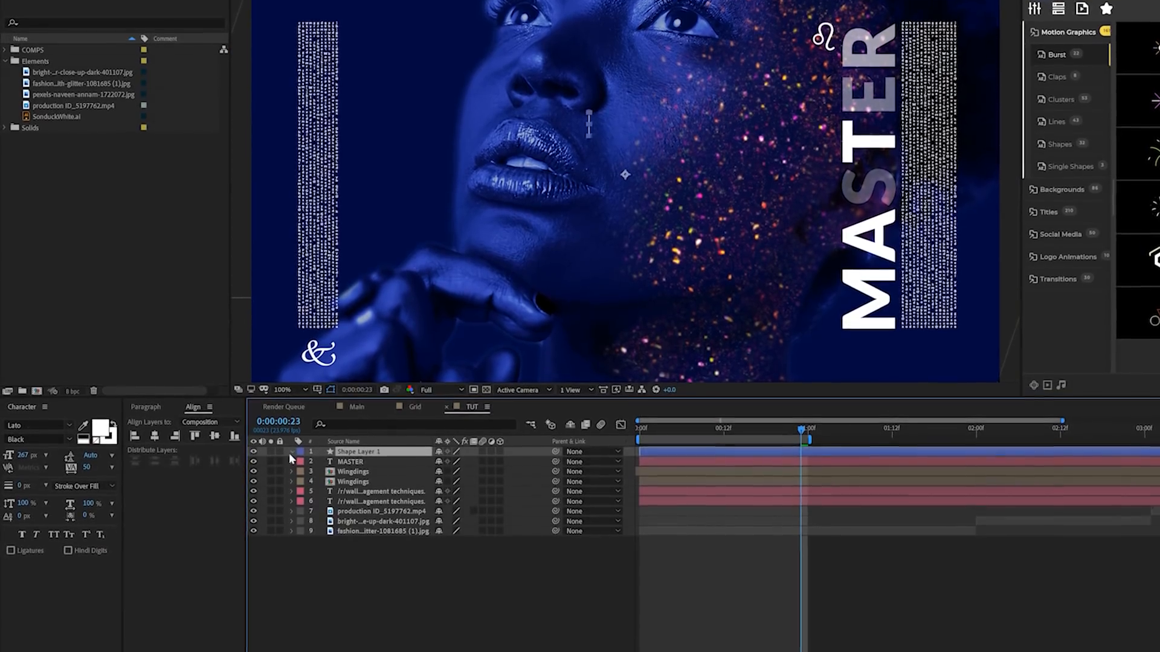
left_click(536, 407)
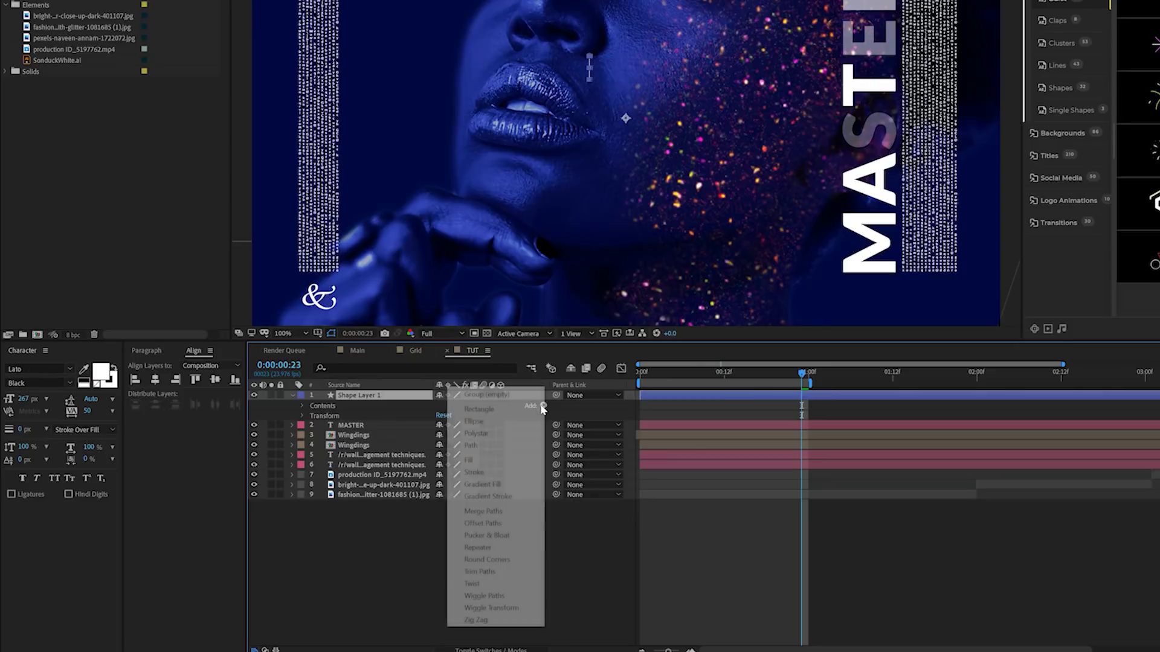
left_click(483, 548)
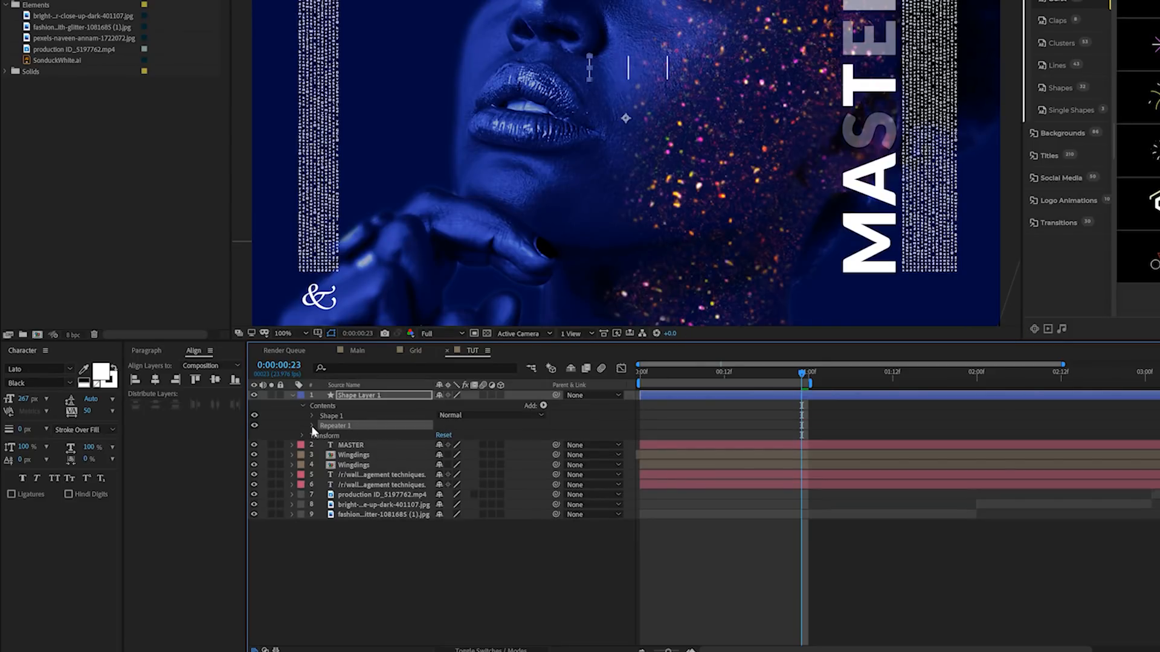
left_click(311, 425)
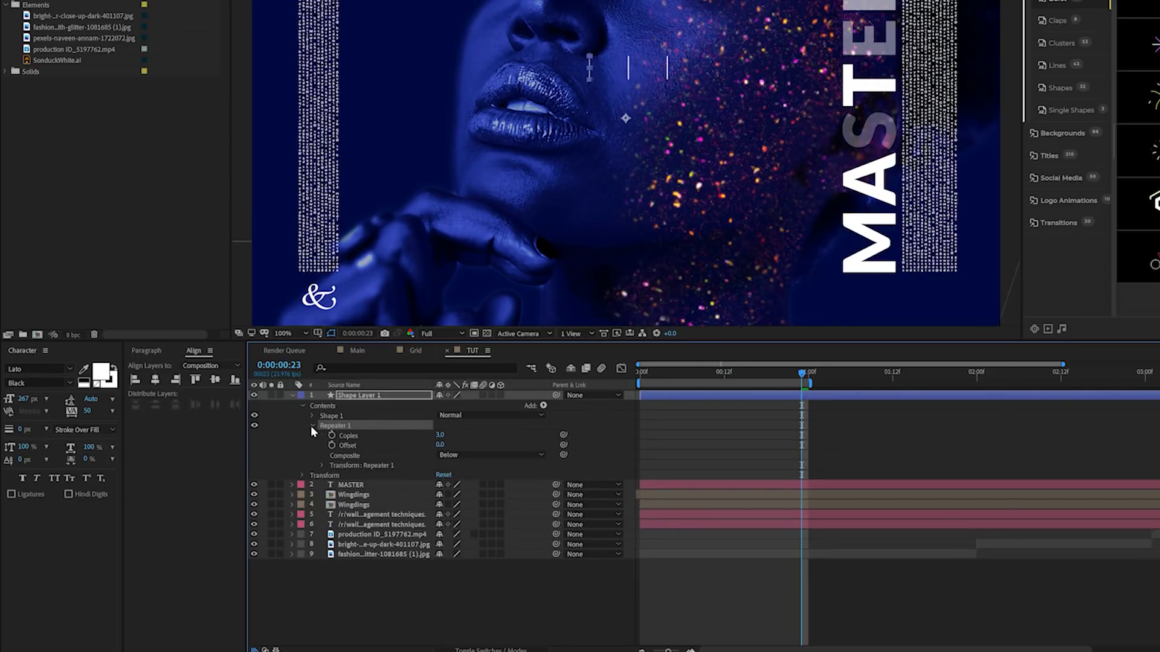
left_click(323, 465)
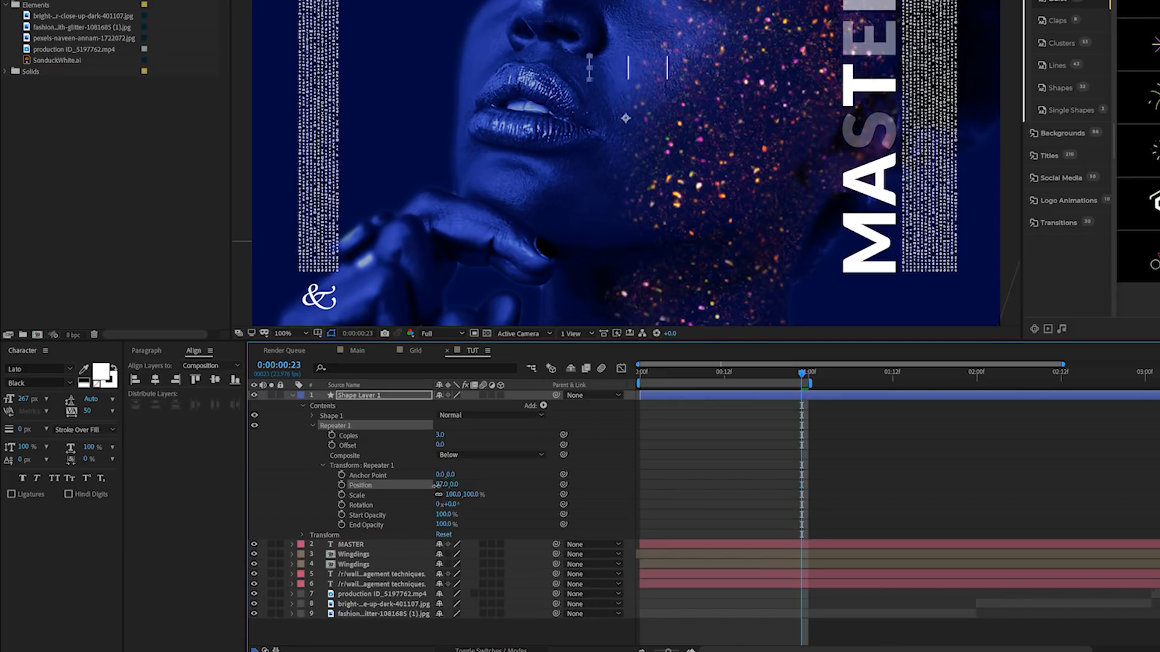
Set the repeater Position x to 75 and Copies to 142, forming a long row of ticks.
left_click_drag(427, 485, 426, 485)
left_click_drag(440, 437, 525, 444)
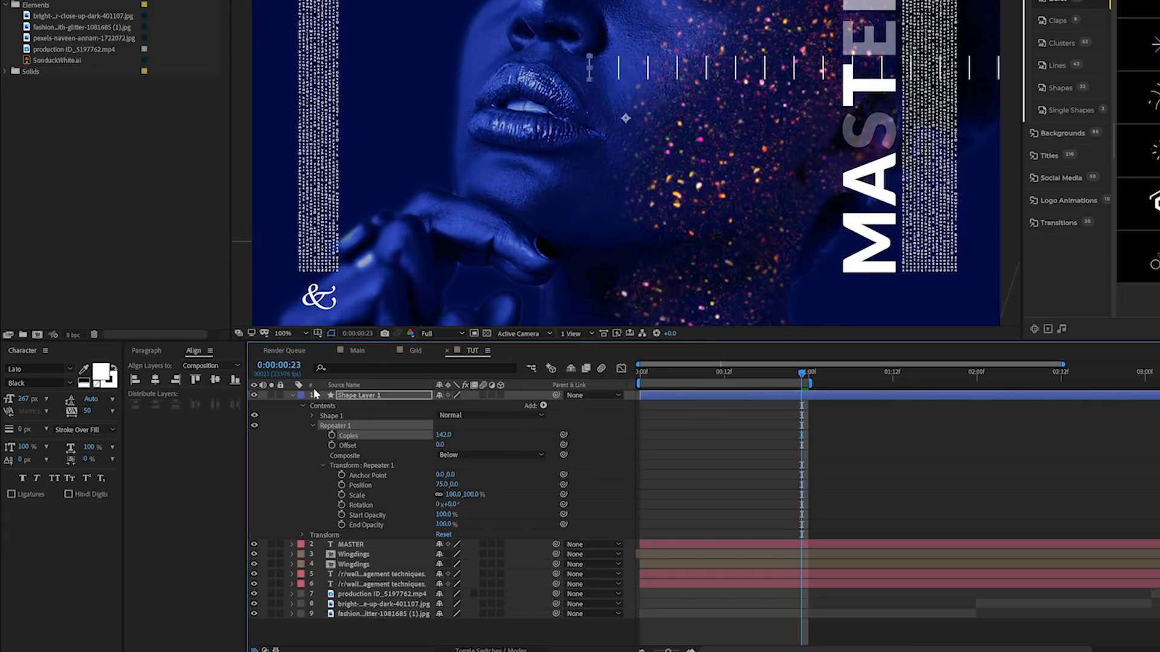
left_click(358, 396)
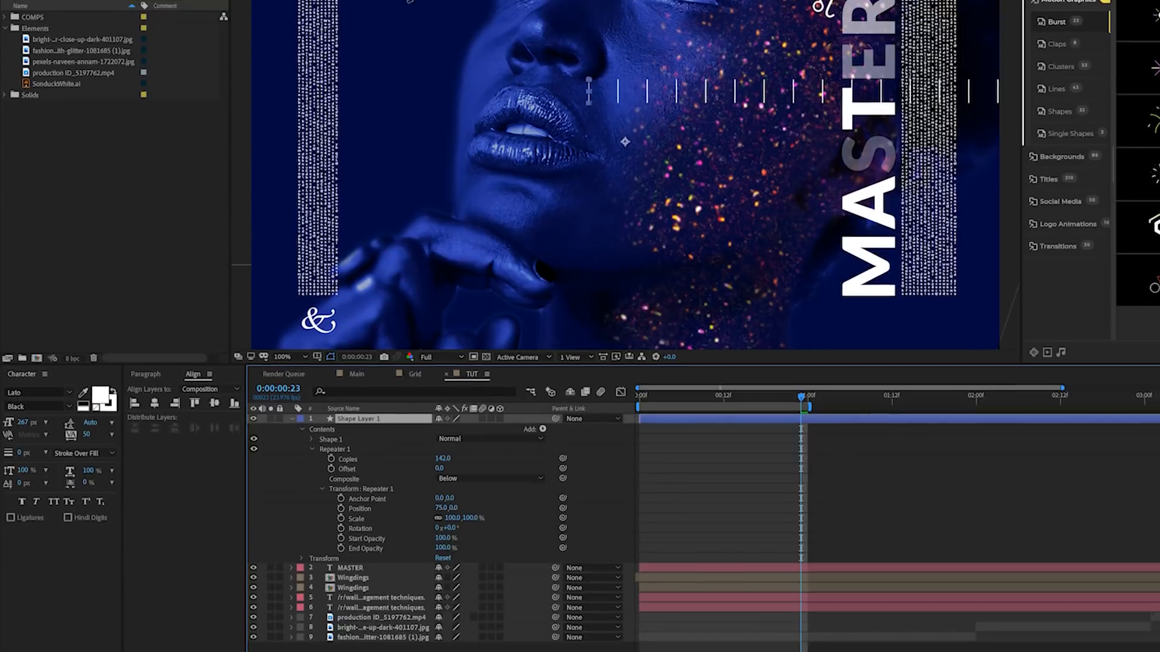
key("r")
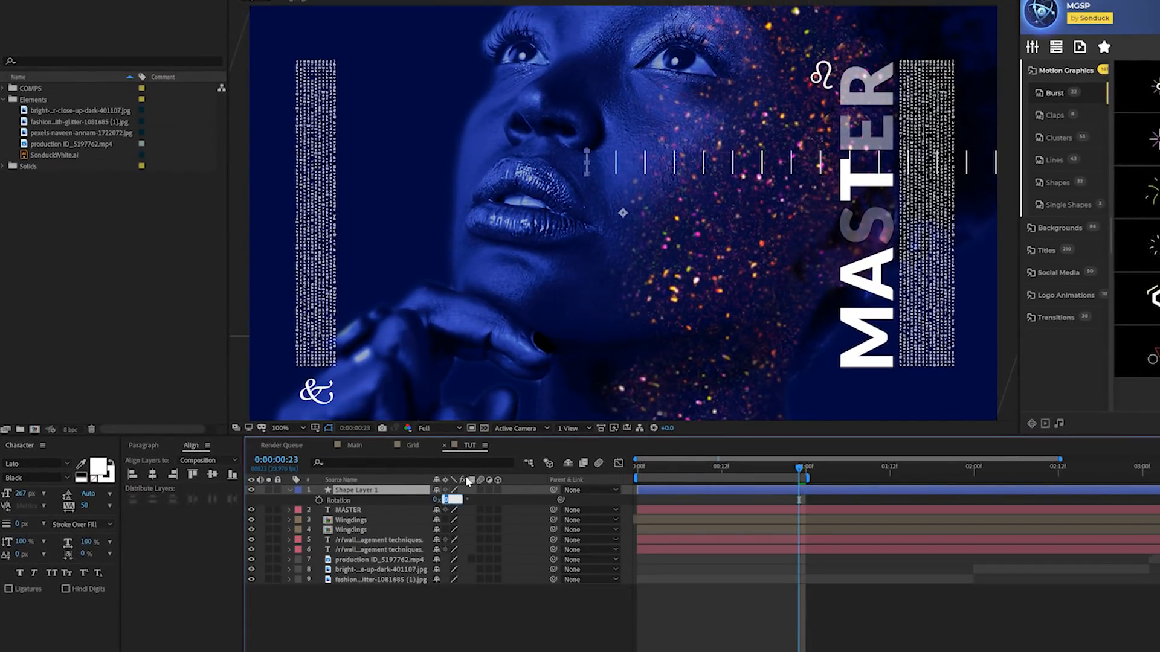
Rotate the tick row 90° into a left-edge column and set a Position keyframe at frame 0.
left_click_drag(451, 500, 427, 499)
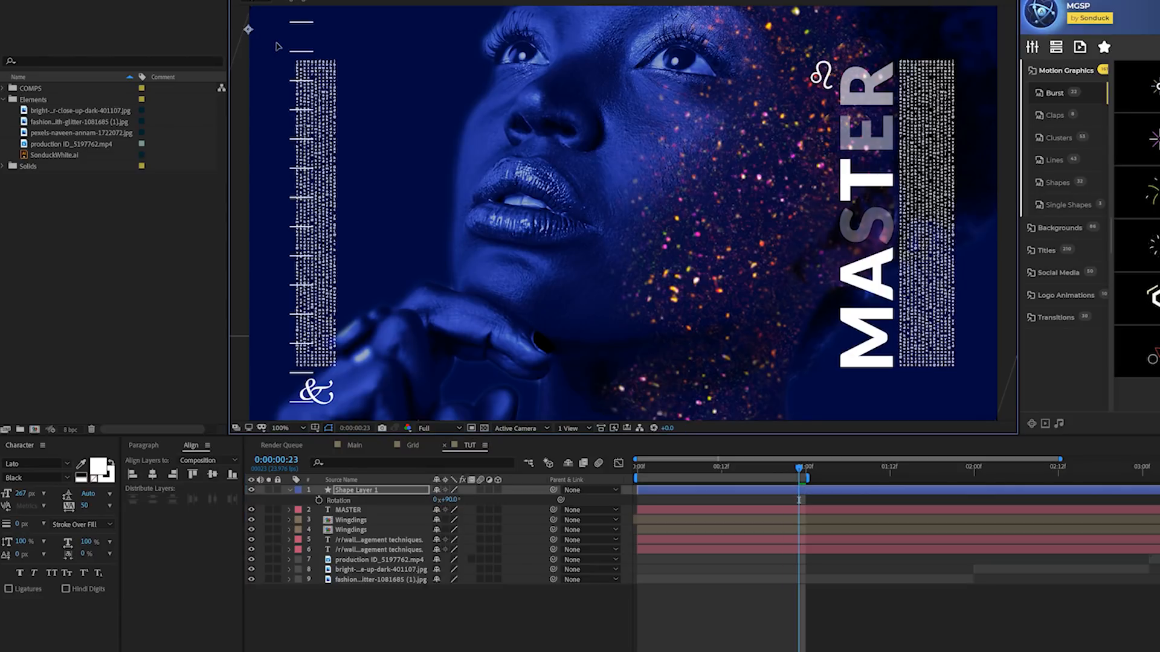
left_click(236, 39)
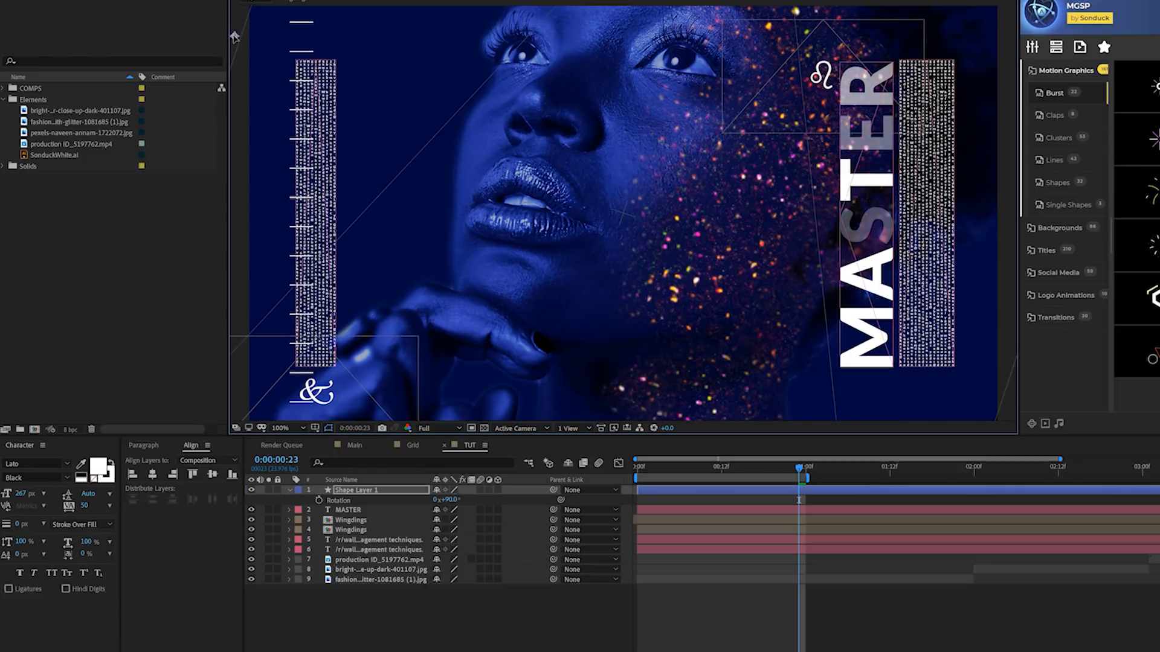
scroll(406, 170, "down", 1)
left_click(641, 466)
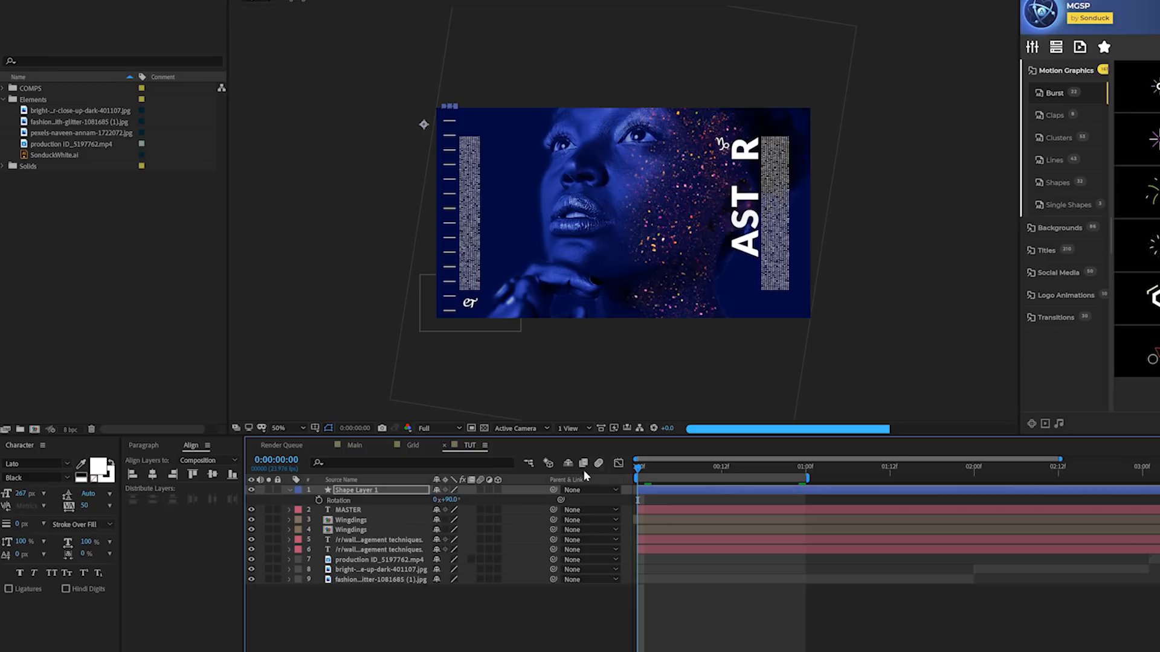
key("p")
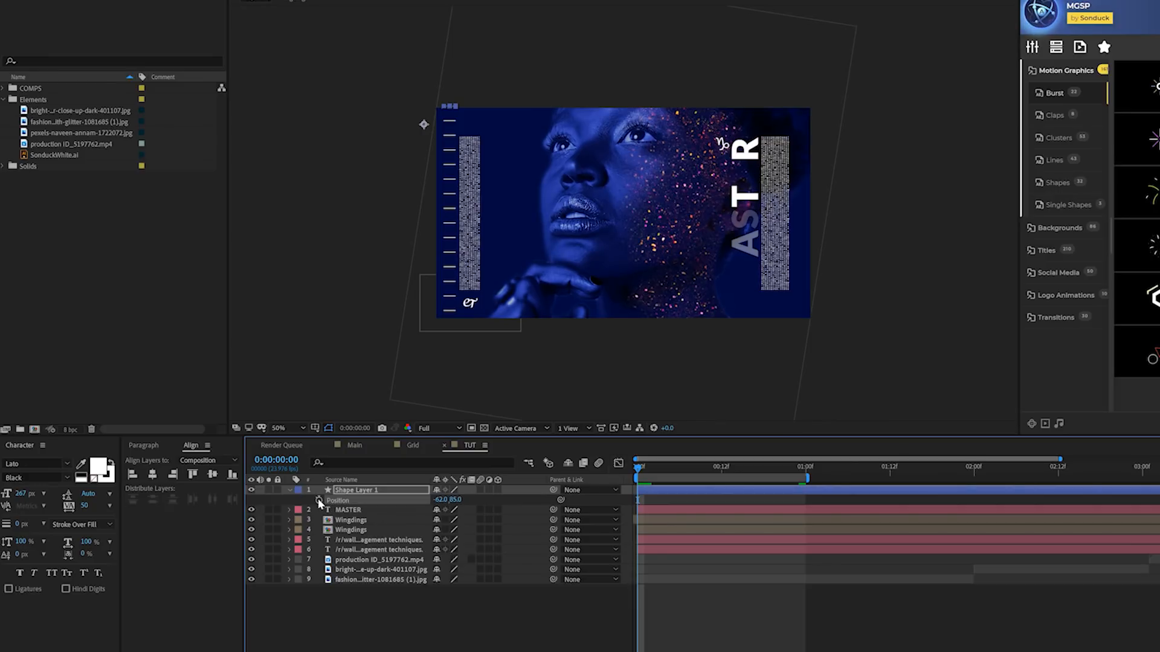
left_click(318, 499)
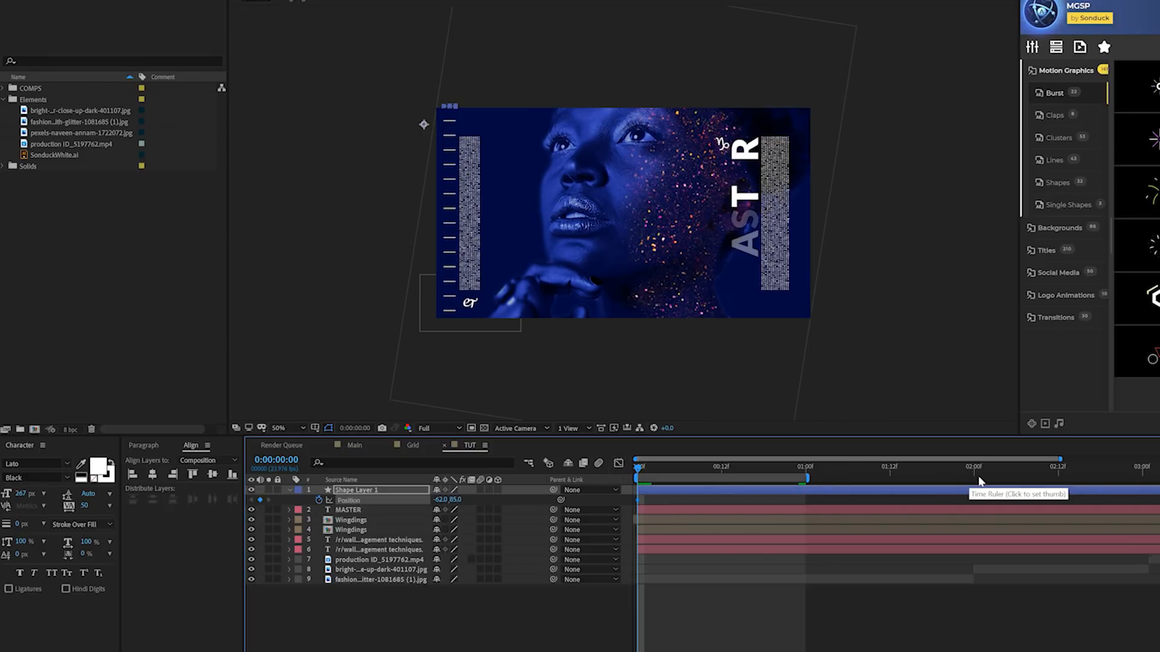
Later in time slide the column up to Position -150, then play the animation from the start.
left_click(967, 466)
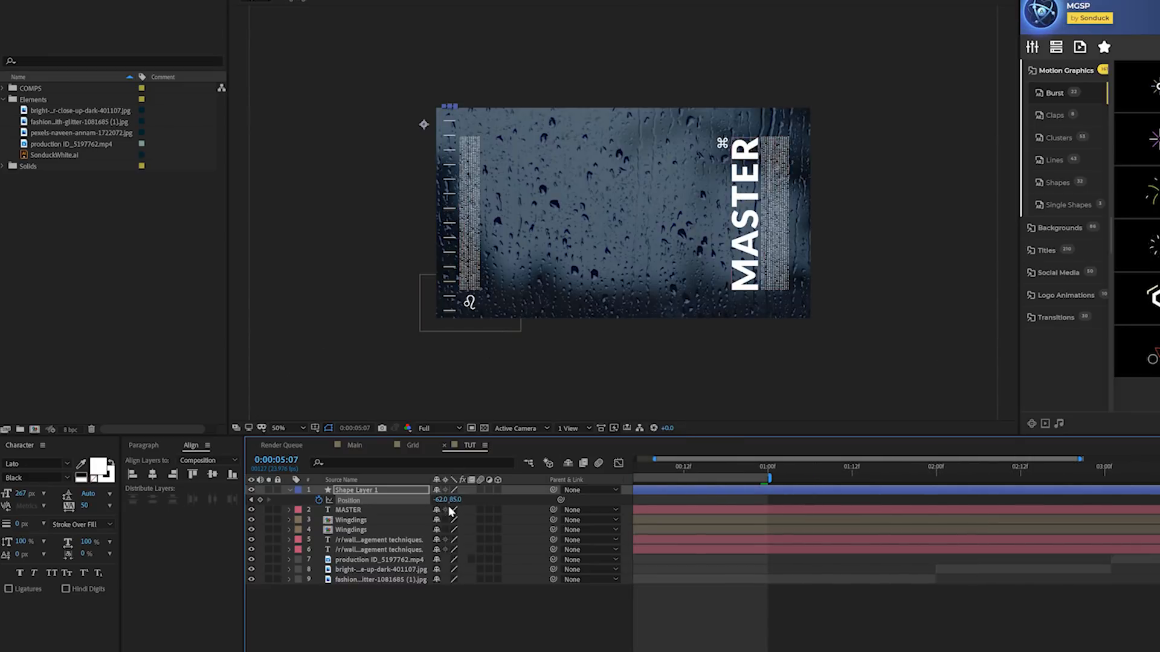
left_click_drag(423, 124, 424, 95)
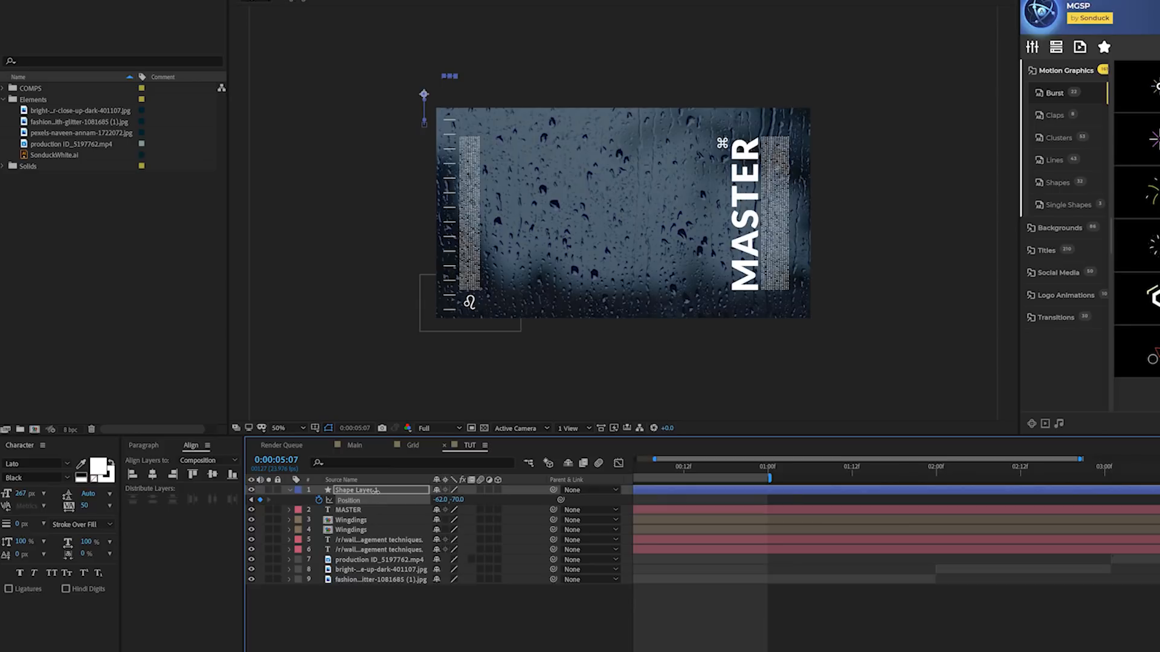
left_click_drag(459, 500, 471, 500)
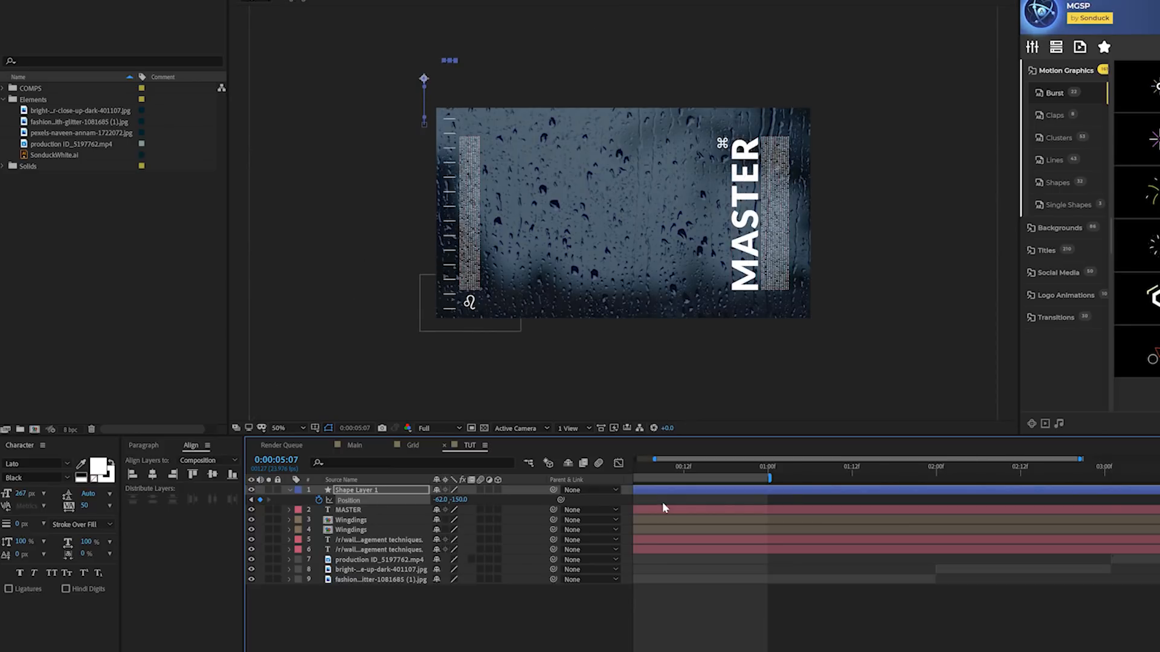
scroll(670, 462, "down", 3)
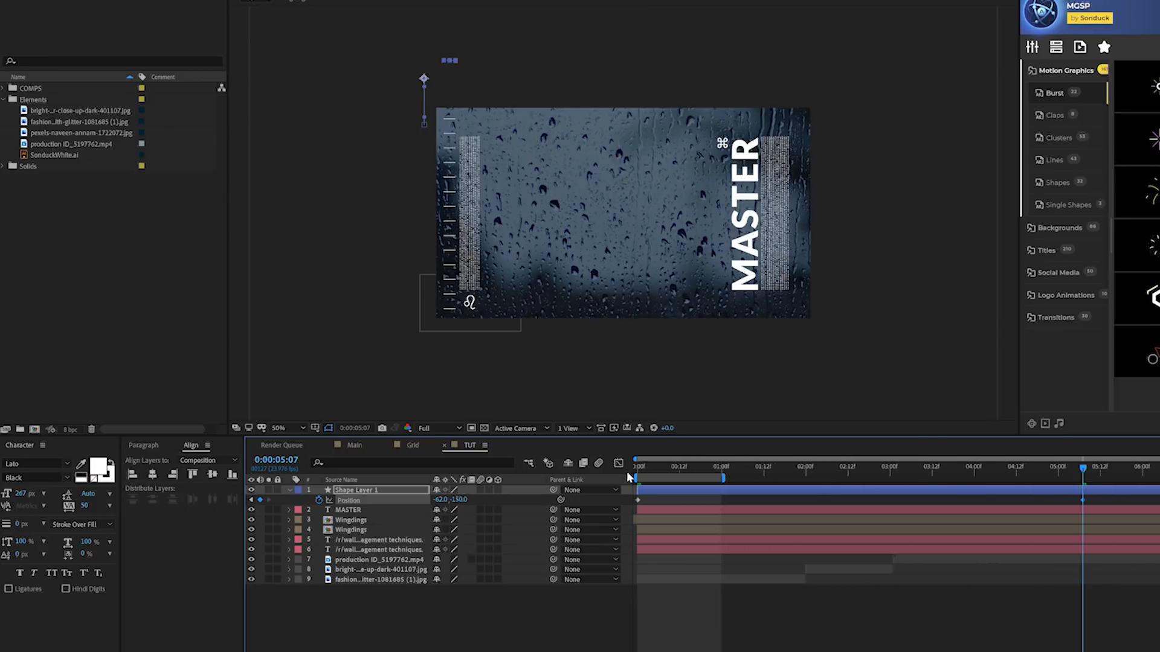
key("Home")
scroll(283, 249, "up", 1)
key("space")
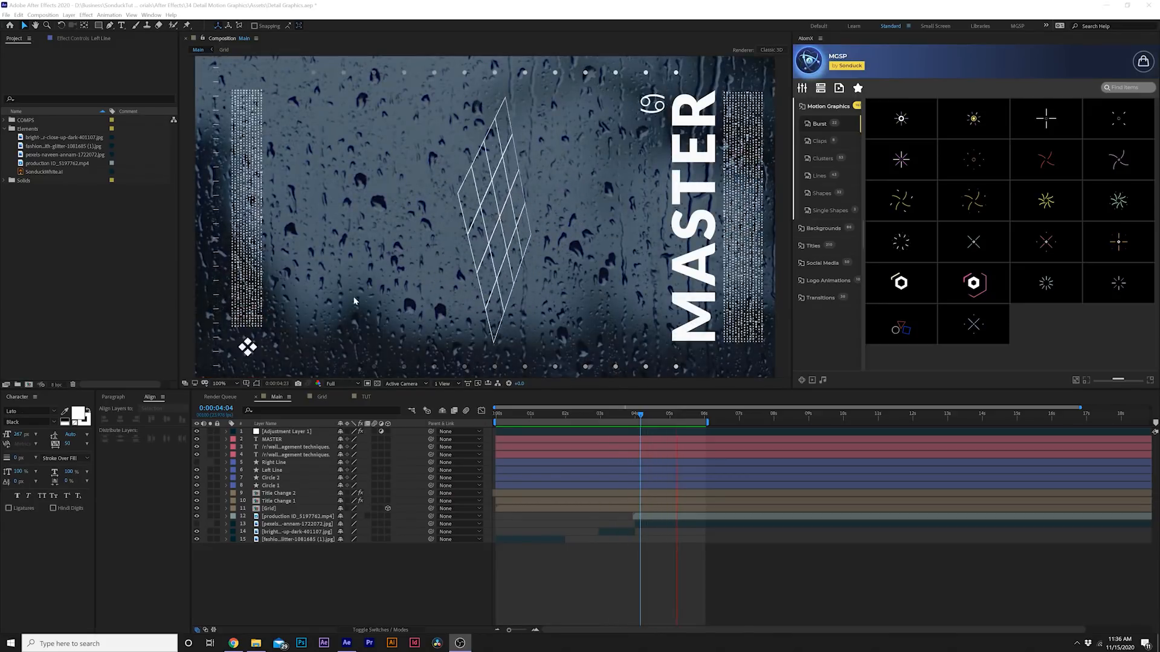
Create a white full-frame solid named Grid on top of the TUT composition.
left_click(362, 398)
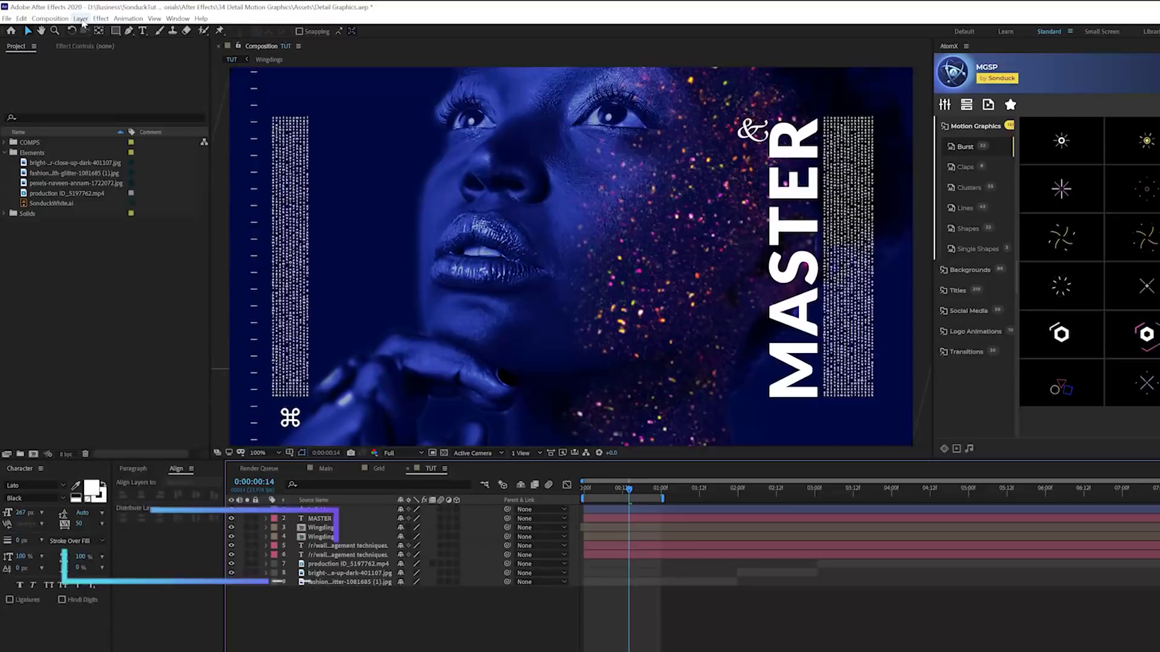
left_click(70, 15)
mouse_move(101, 34)
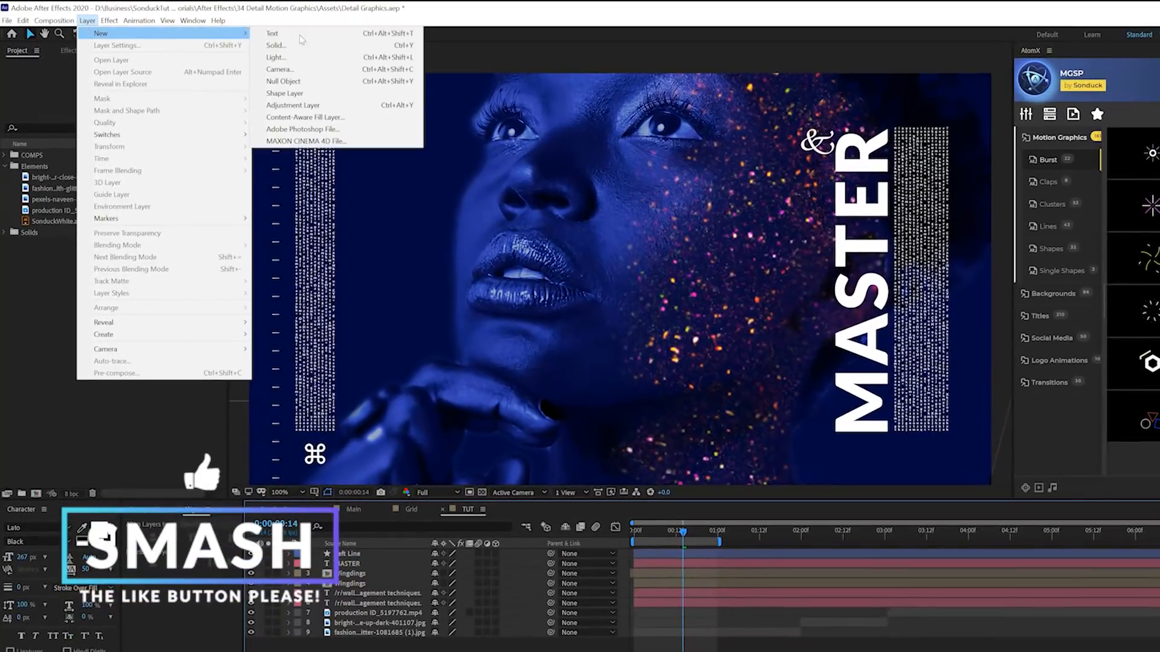
left_click(281, 46)
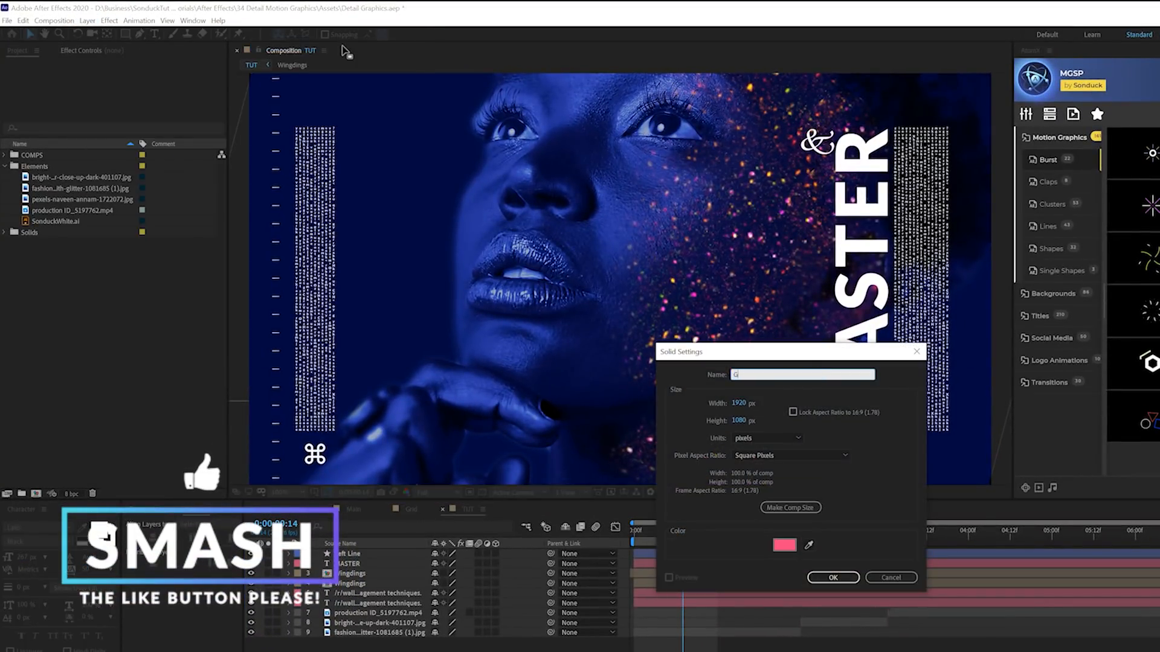
type("Grid")
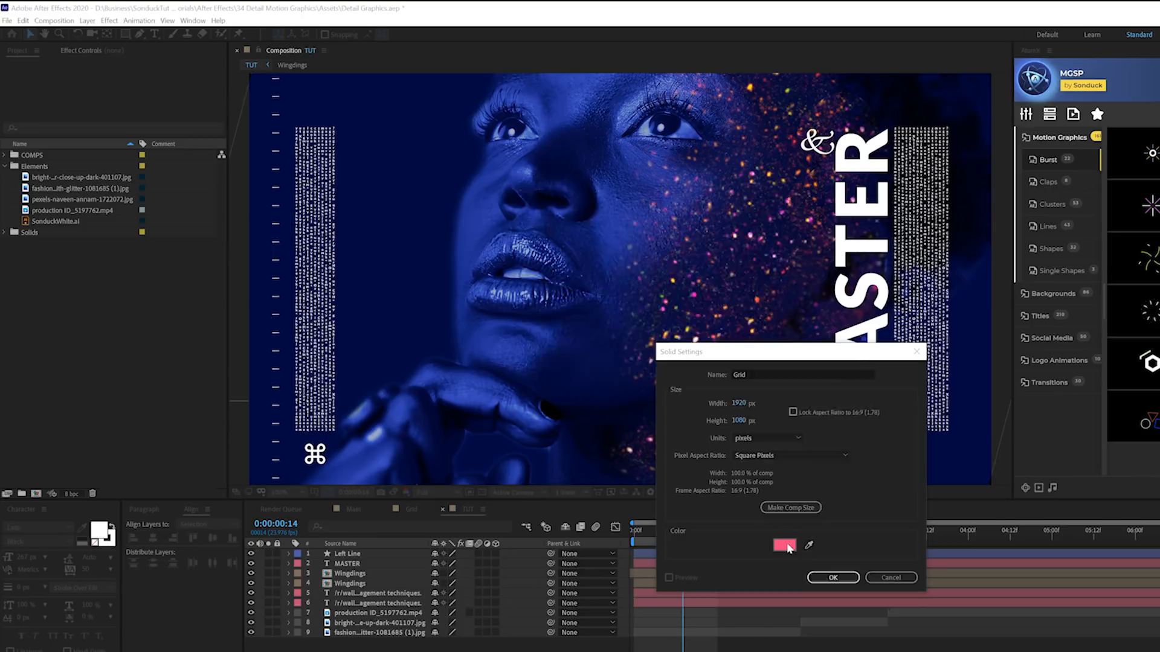
left_click(788, 547)
left_click(512, 221)
left_click(767, 223)
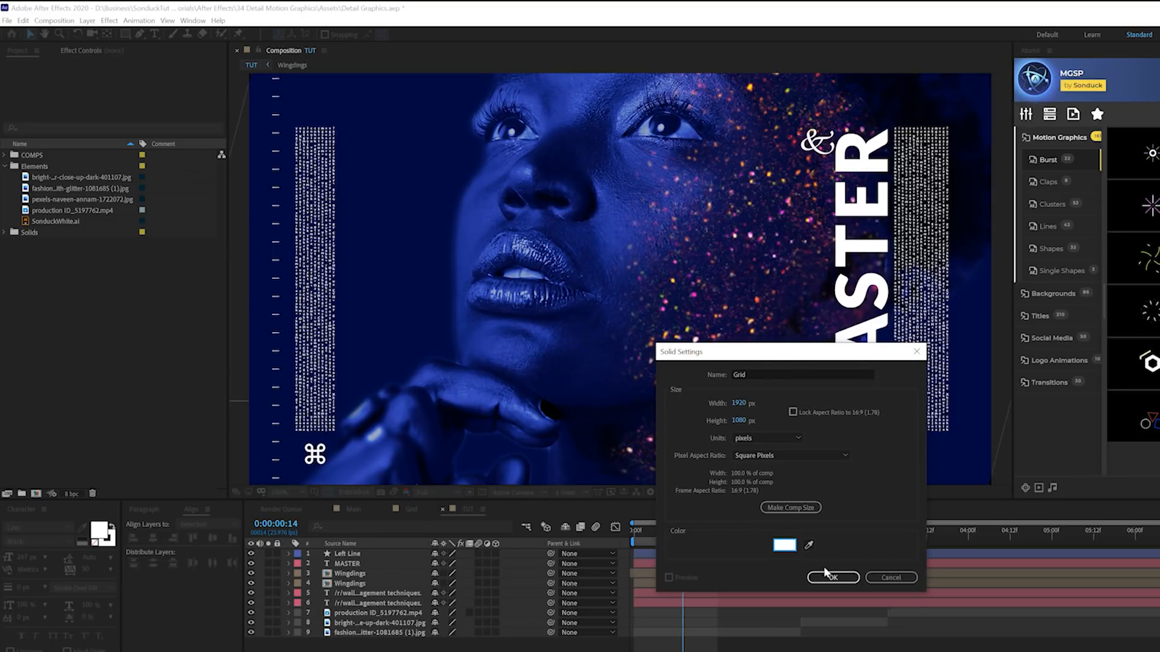
left_click(832, 577)
left_click(108, 20)
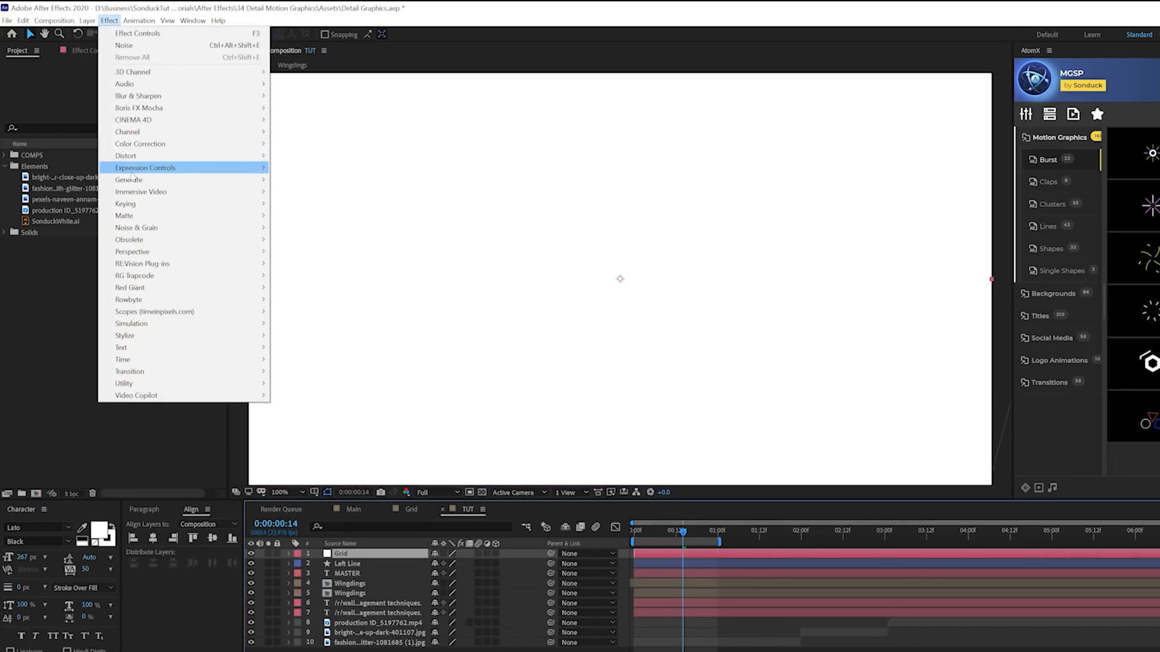
mouse_move(129, 180)
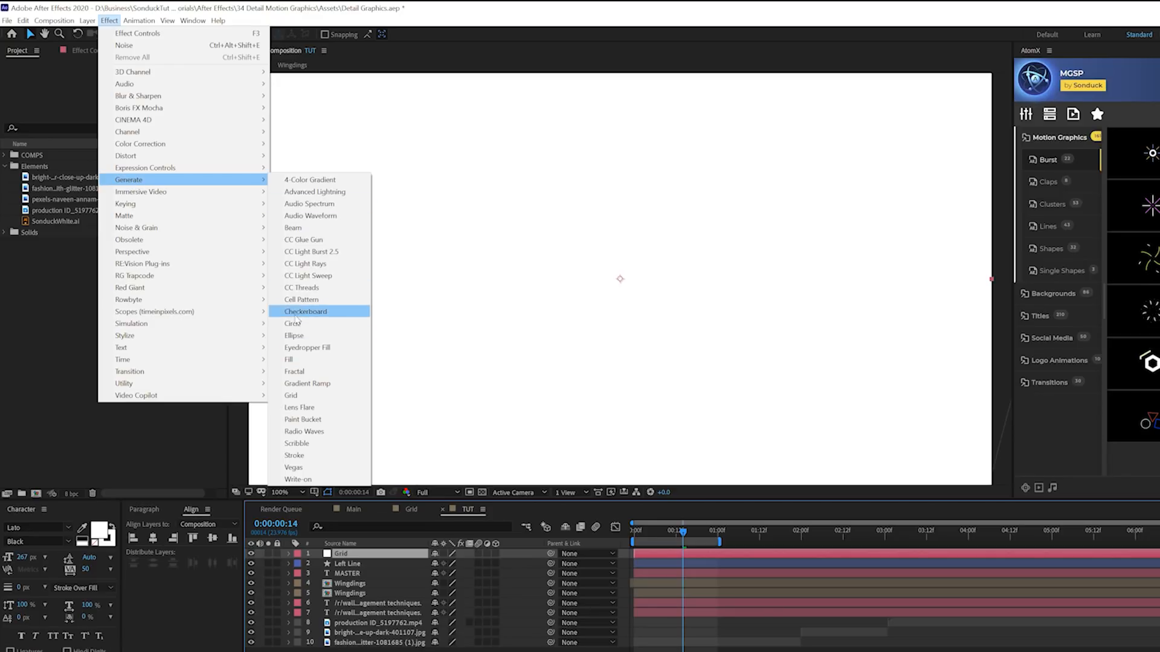
Apply the Grid effect and set Size From to Width Slider.
left_click(290, 395)
left_click(145, 94)
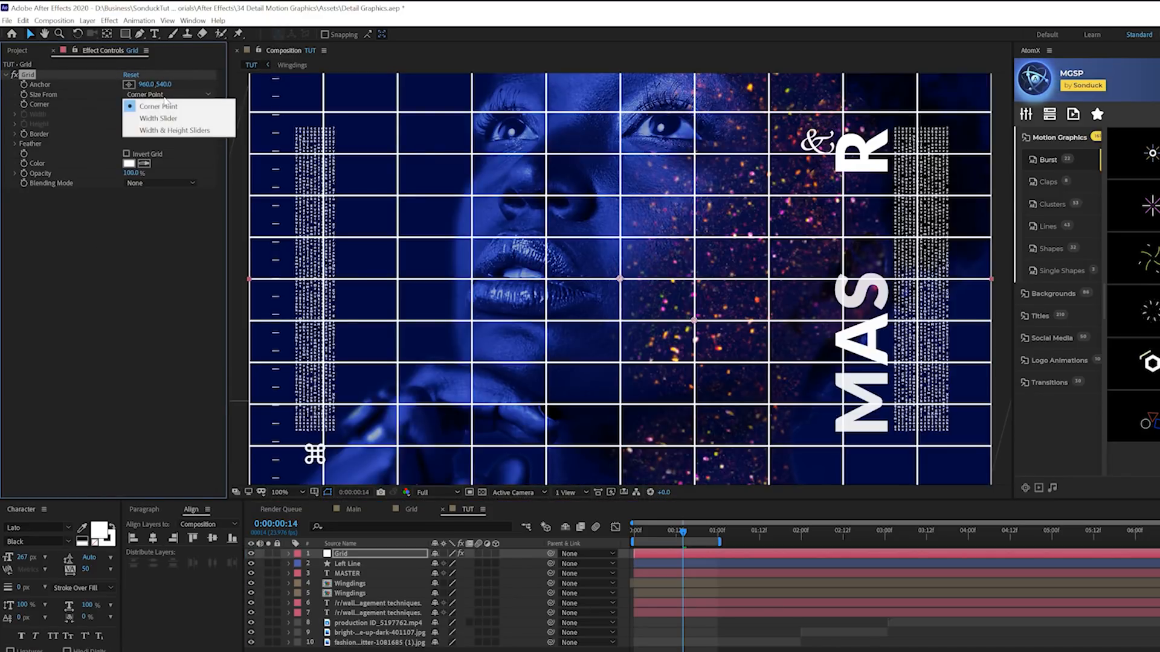
left_click(156, 118)
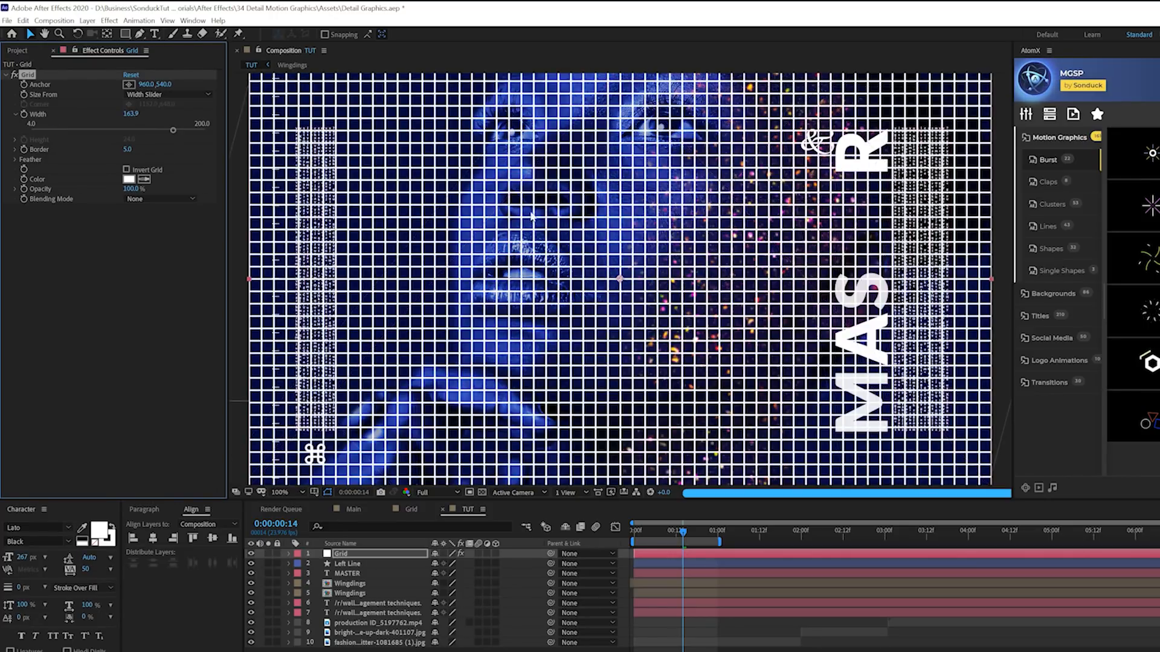
left_click_drag(173, 132, 219, 133)
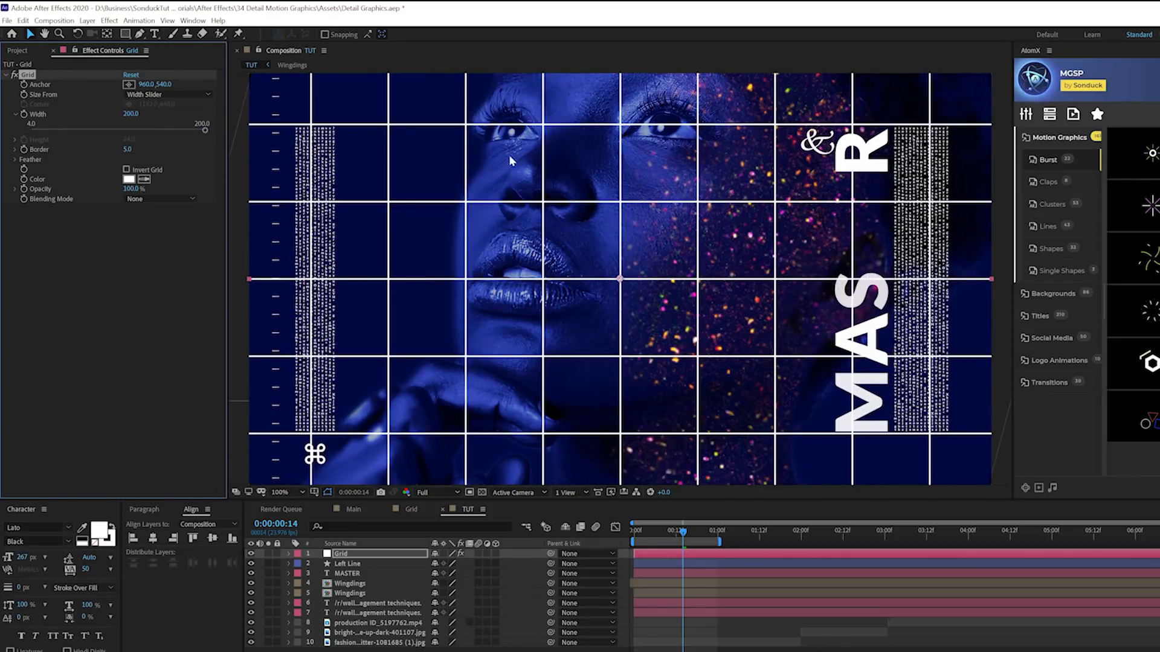
Set the grid Width to about 146 and Border thickness to 6.
left_click_drag(145, 114, 132, 116)
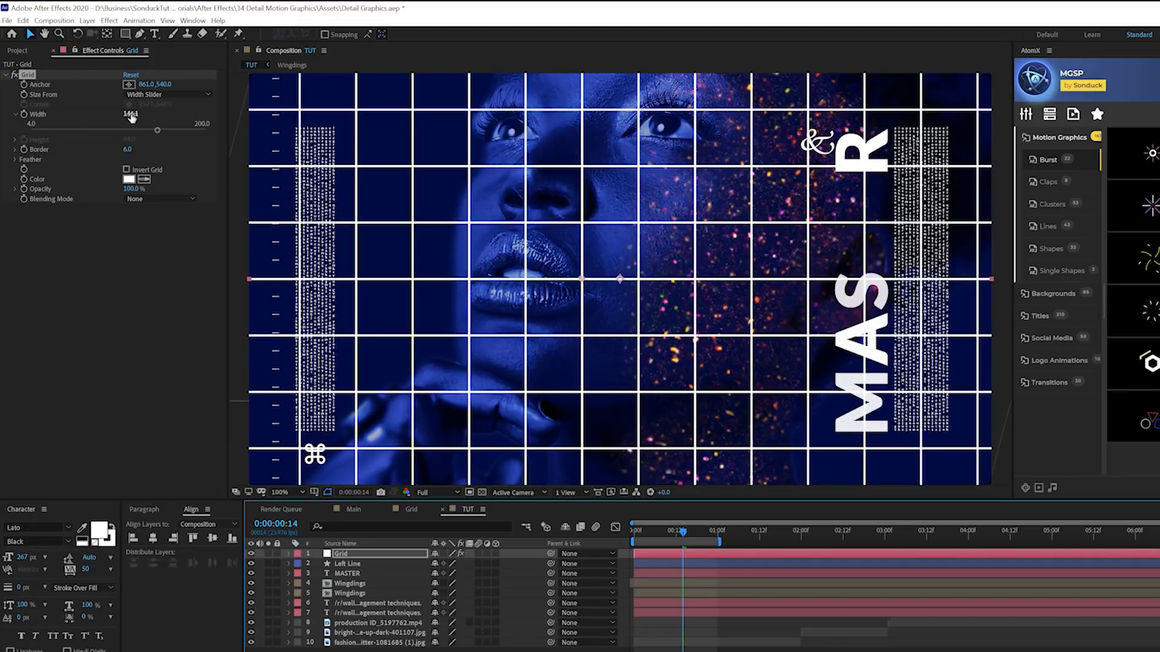
left_click(128, 151)
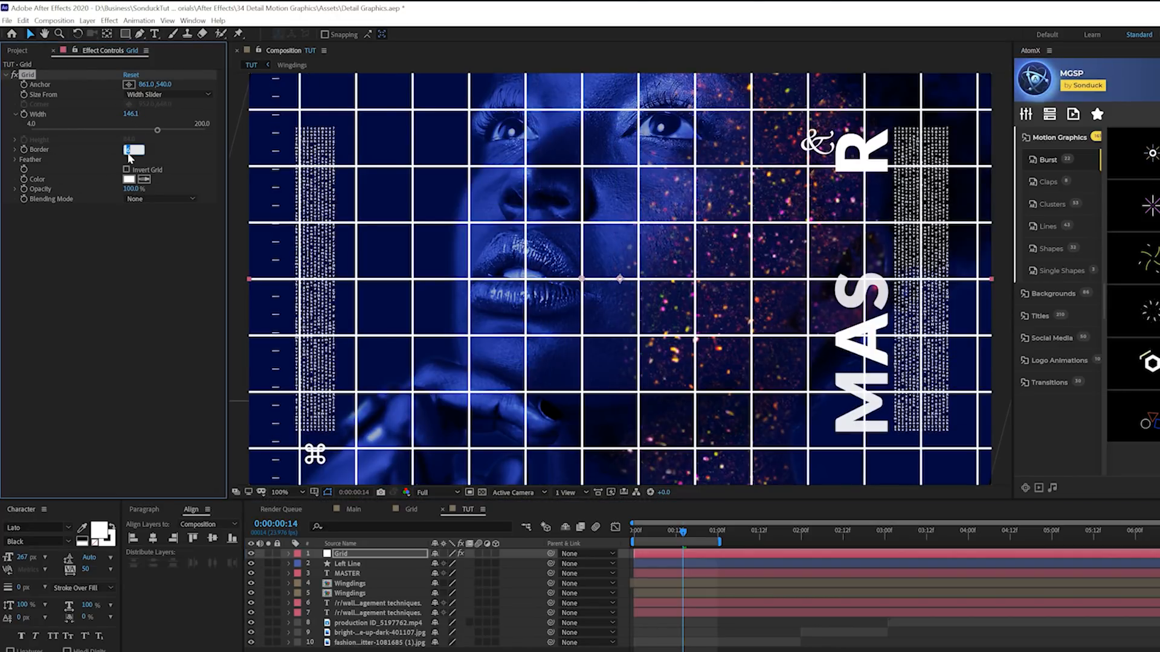
key("Return")
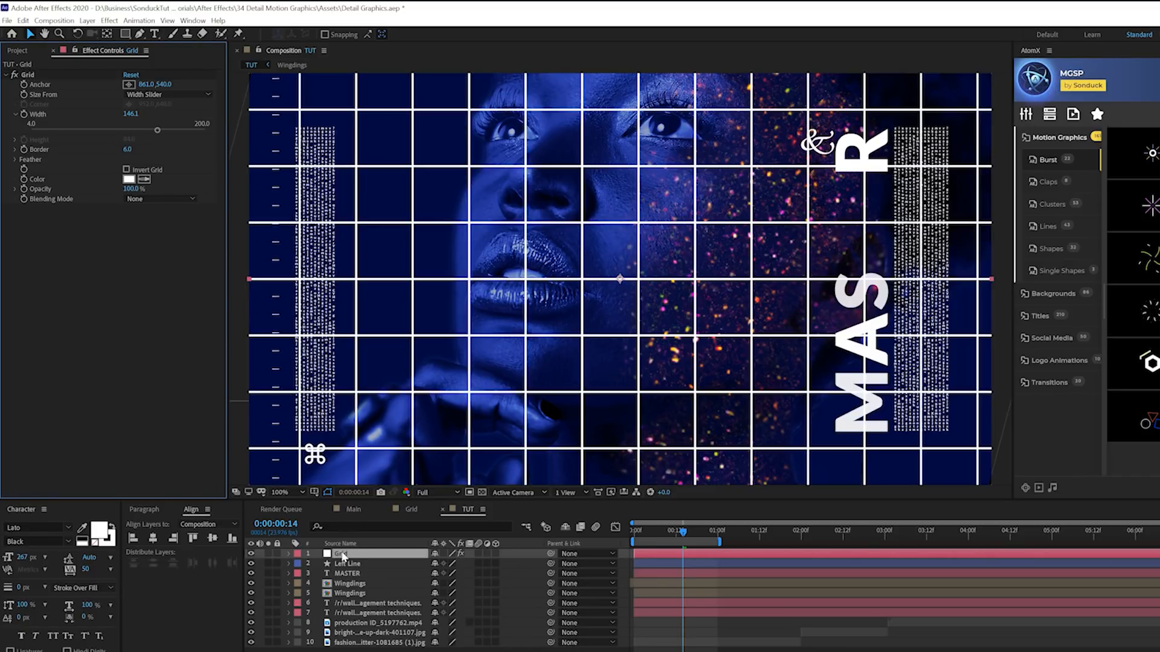
left_click(342, 555)
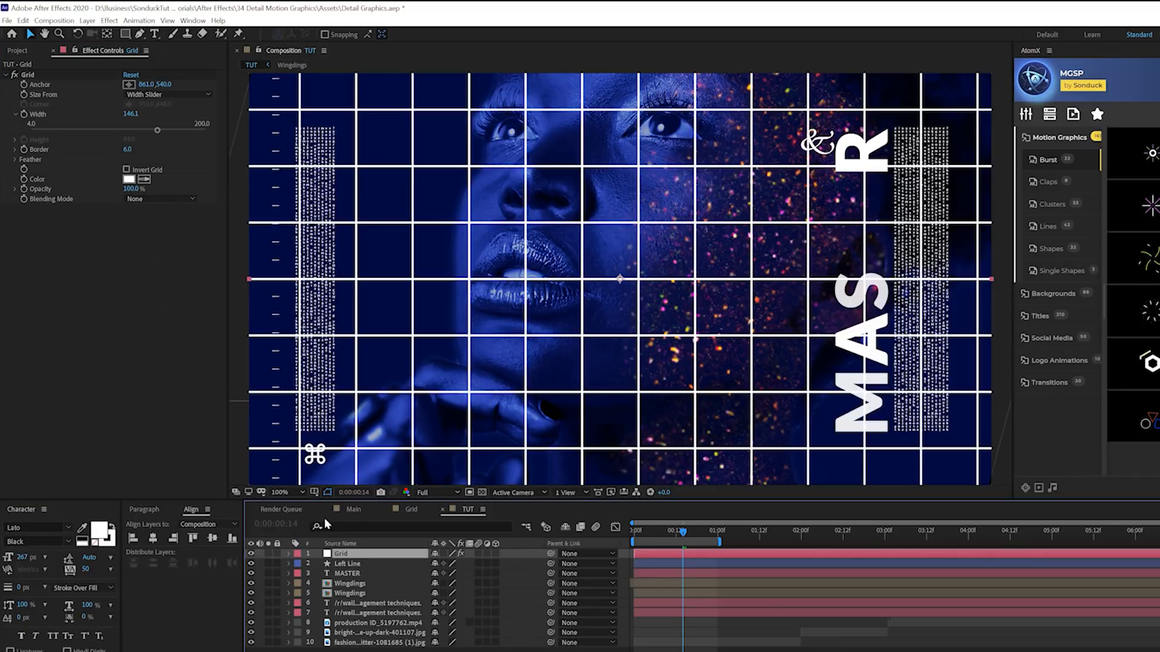
Pre-compose the grid layer into a new GRID composition, moving all attributes into it.
left_click(87, 20)
left_click(140, 363)
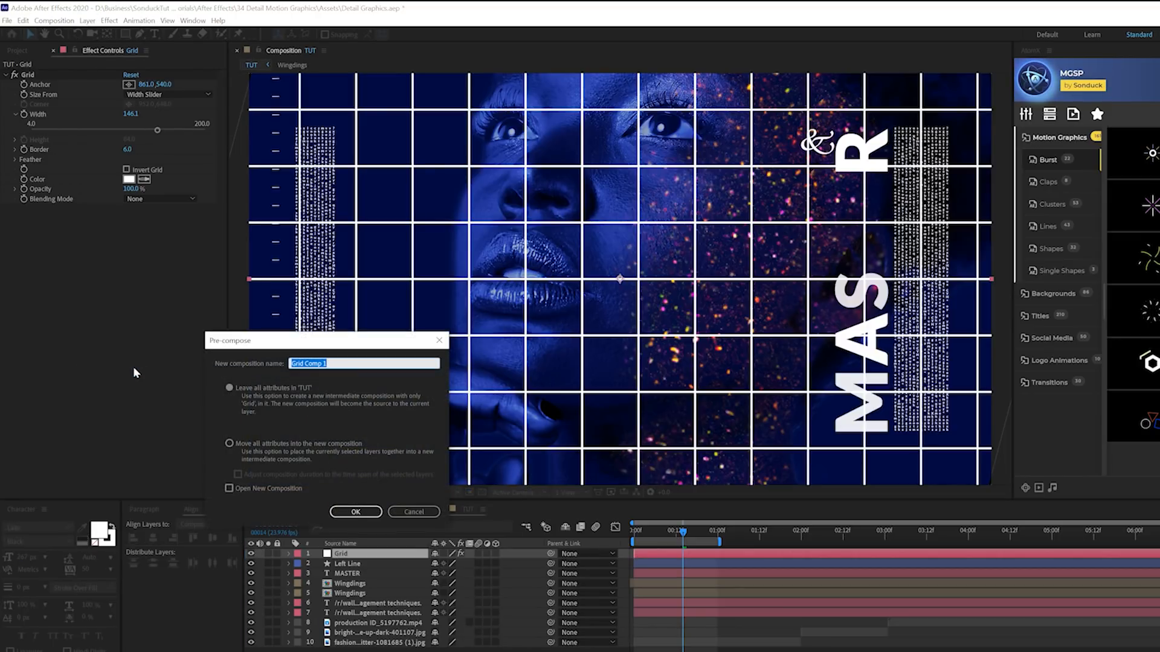
type("GRID")
left_click(273, 444)
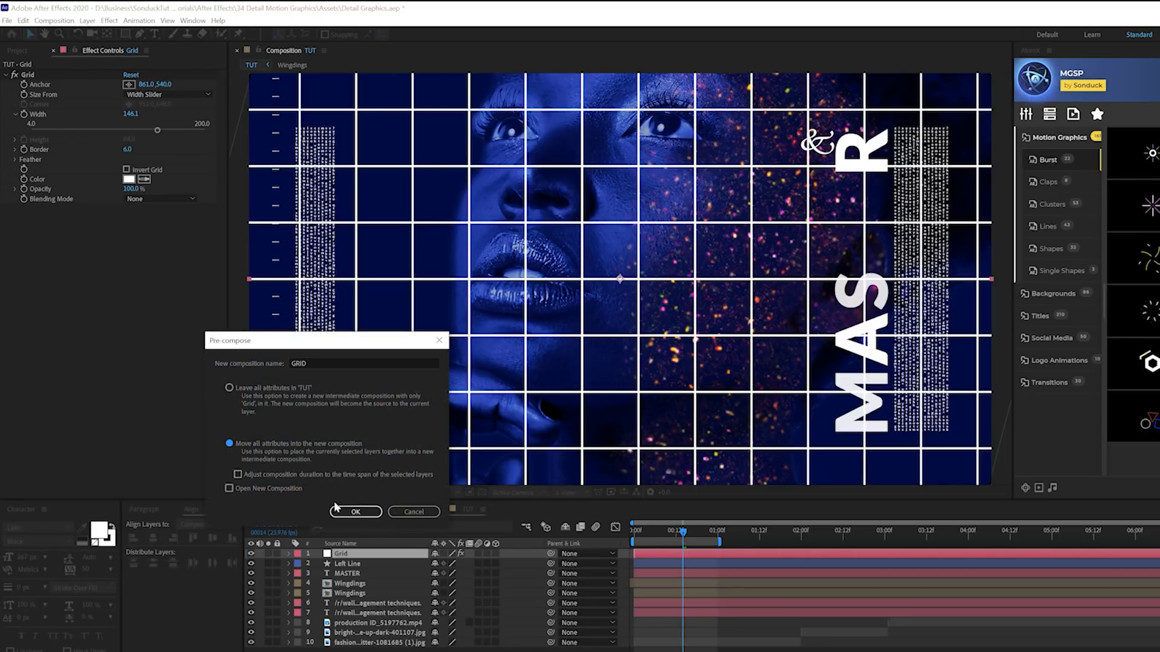
left_click(355, 512)
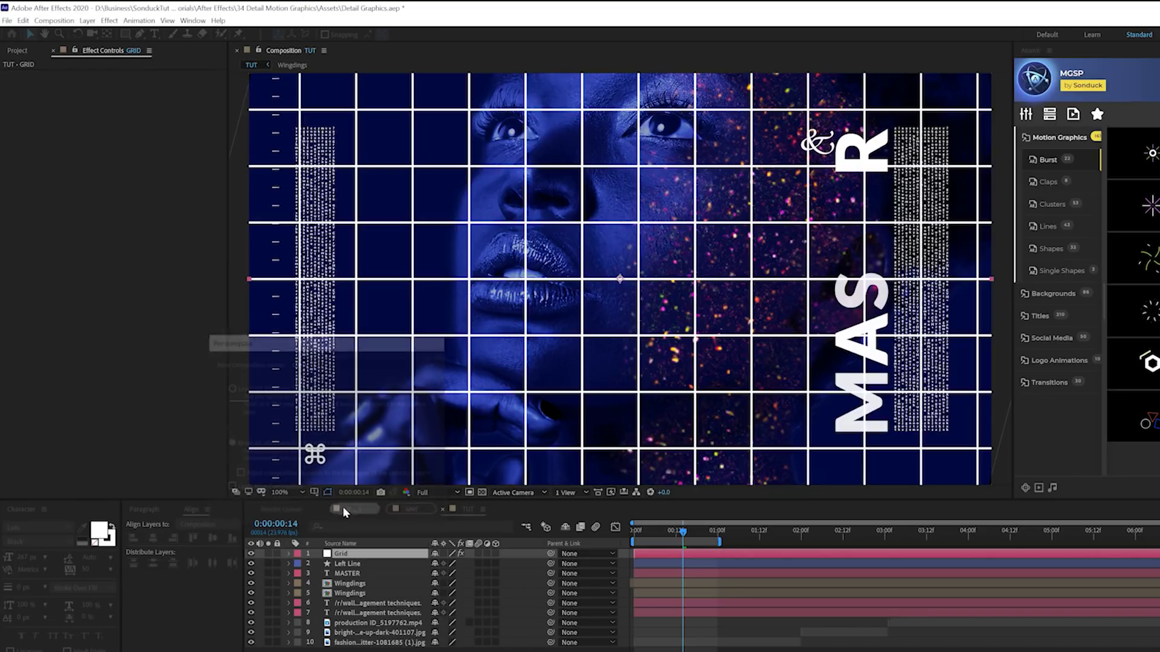
Mask the GRID layer to a four-by-four box of cells and centre it horizontally.
left_click(126, 33)
left_click(153, 35)
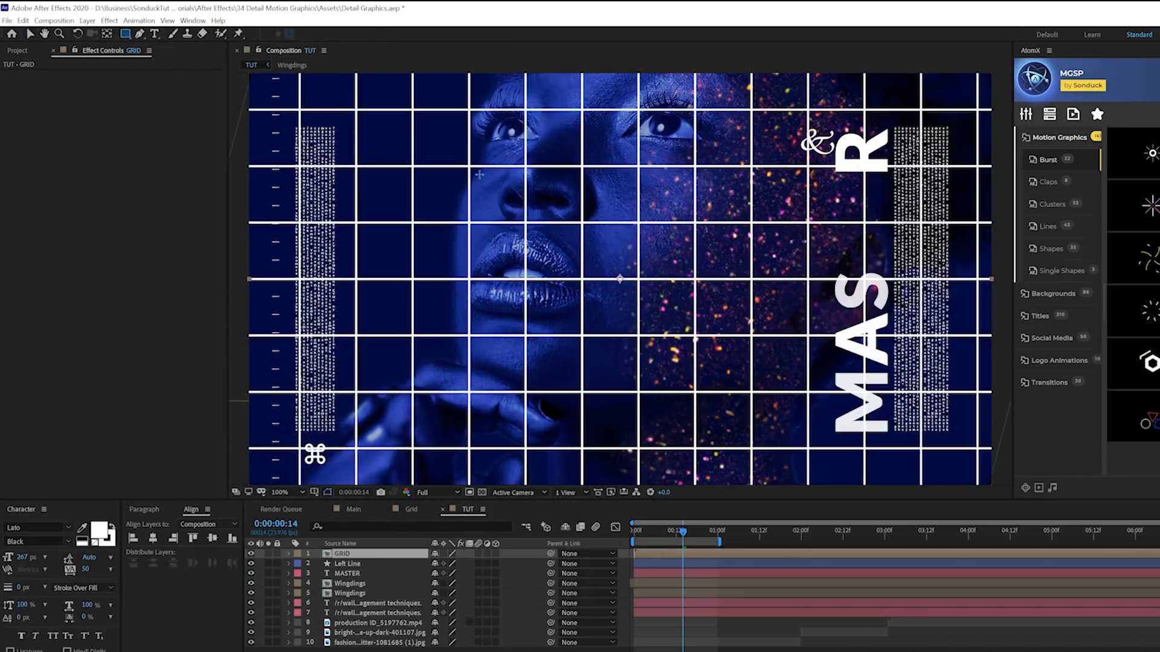
left_click_drag(470, 165, 752, 390)
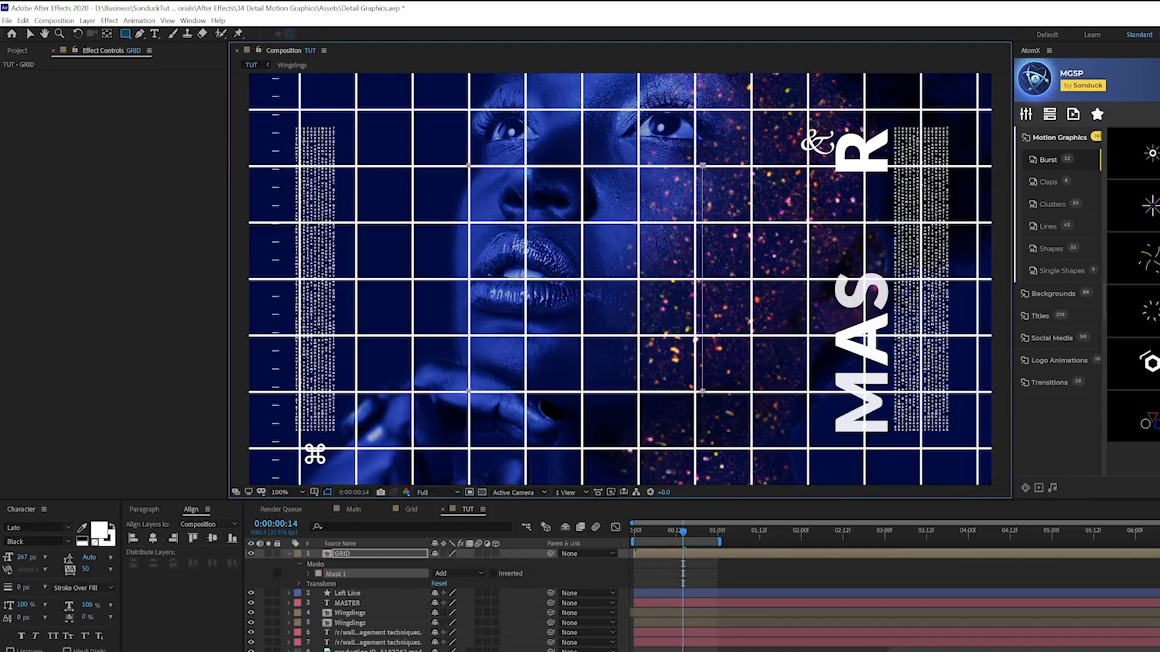
left_click_drag(753, 394, 696, 392)
key("v")
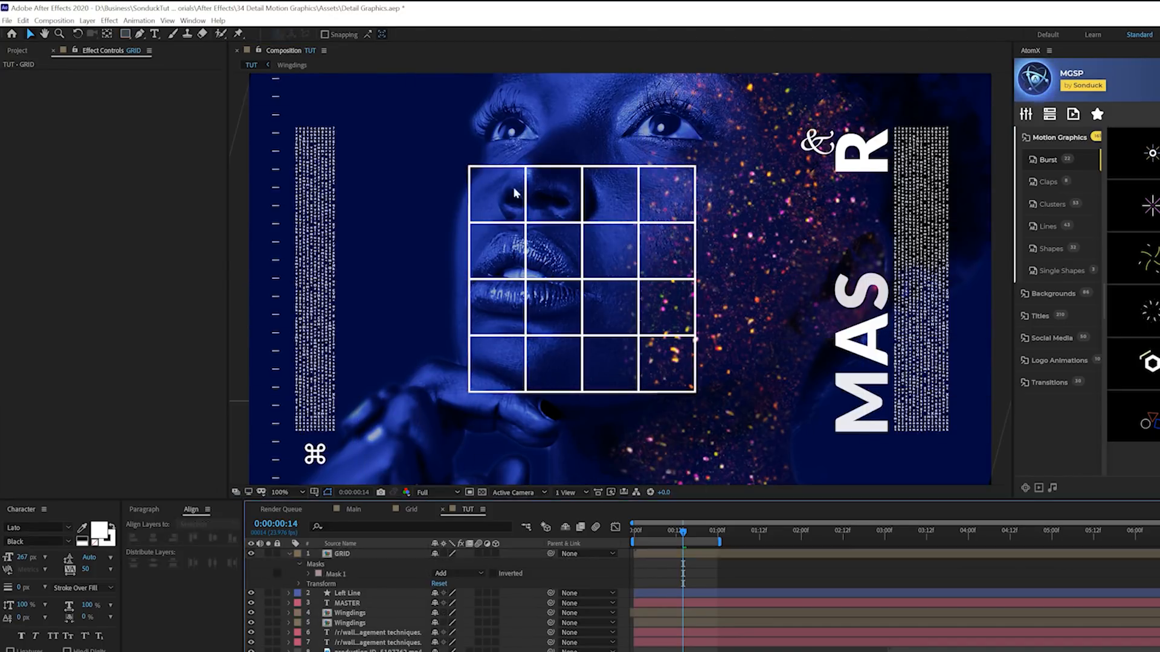
left_click(344, 555)
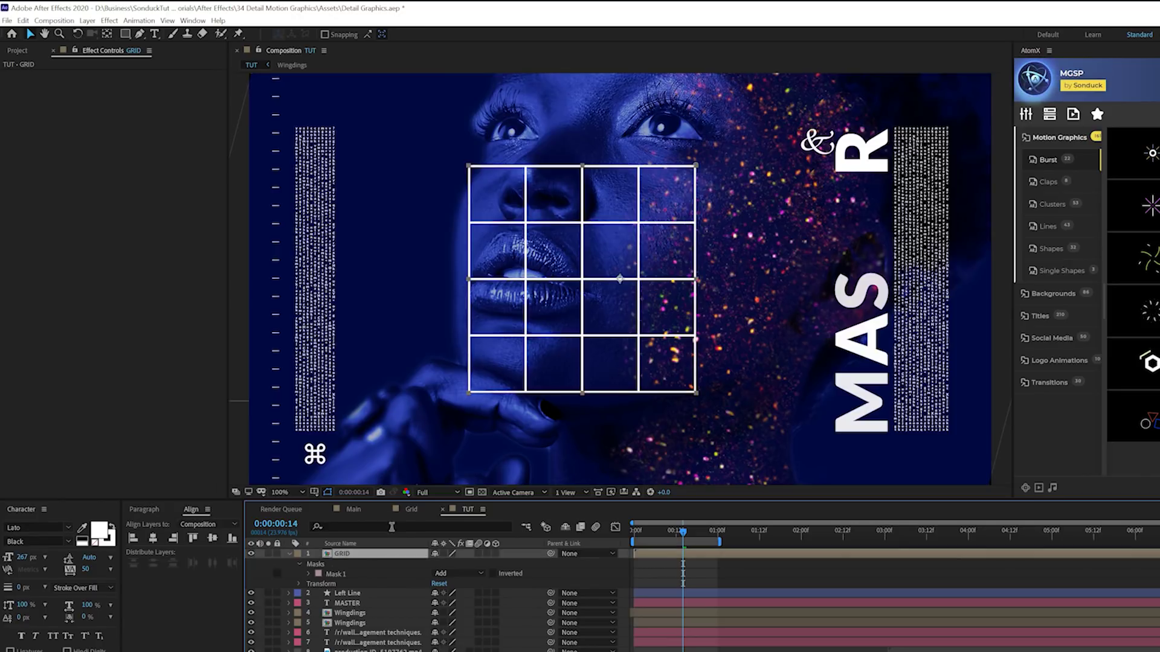
left_click(153, 539)
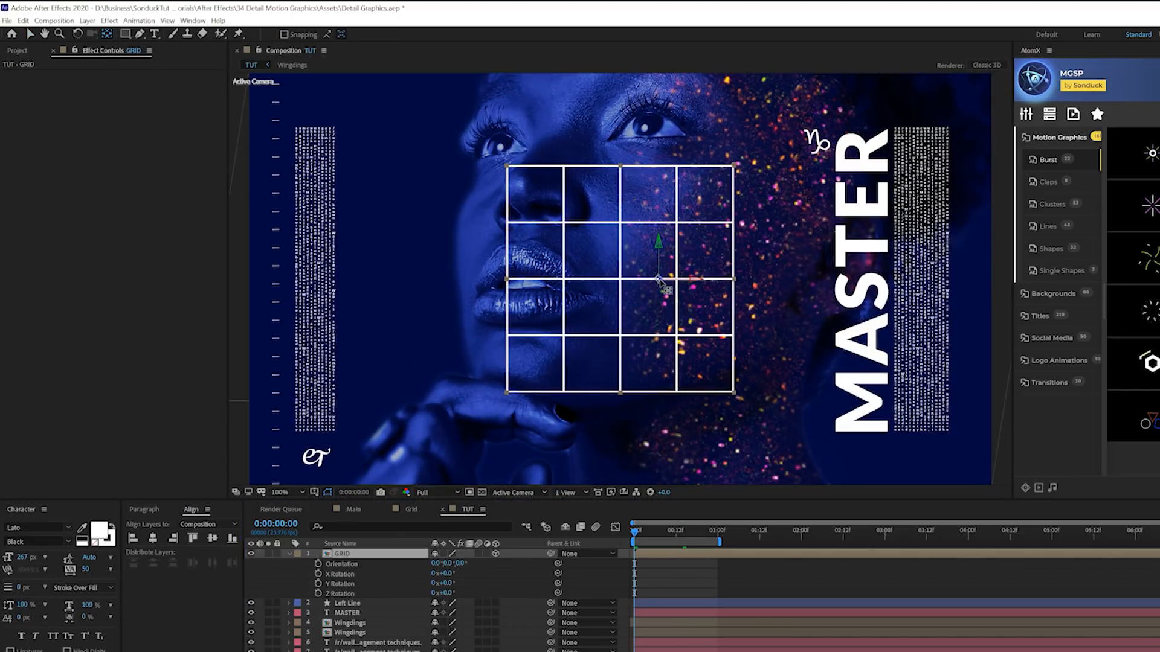
Make the GRID layer 3D and reveal its Orientation and X, Y, Z Rotation properties.
key("ctrl+a")
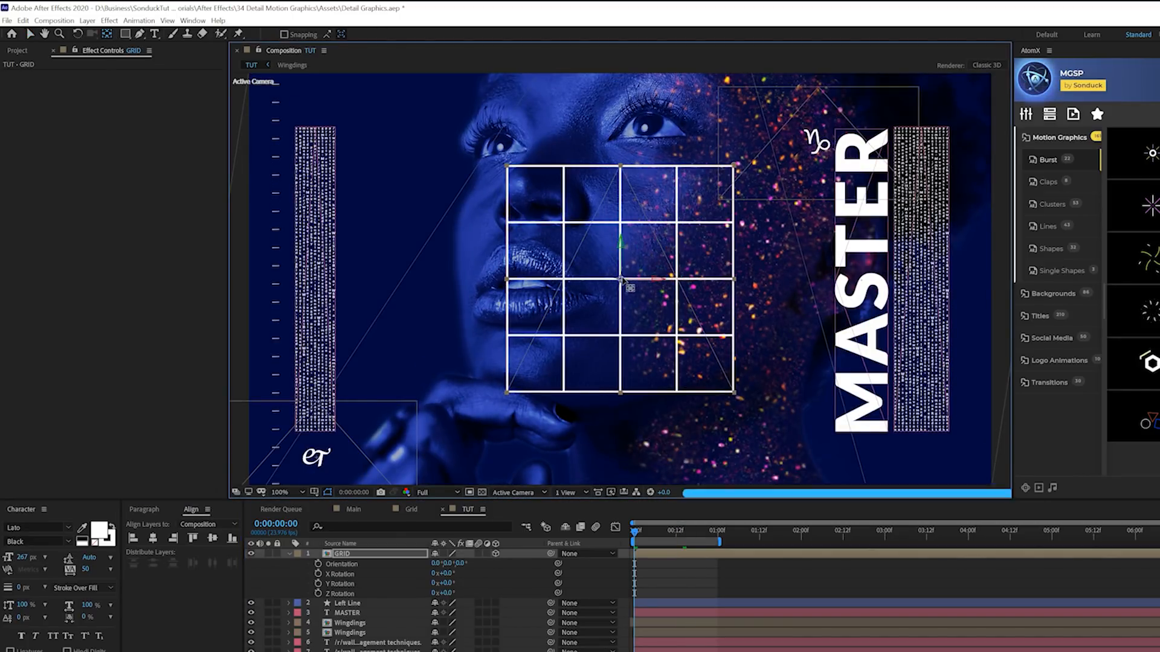
key("F2")
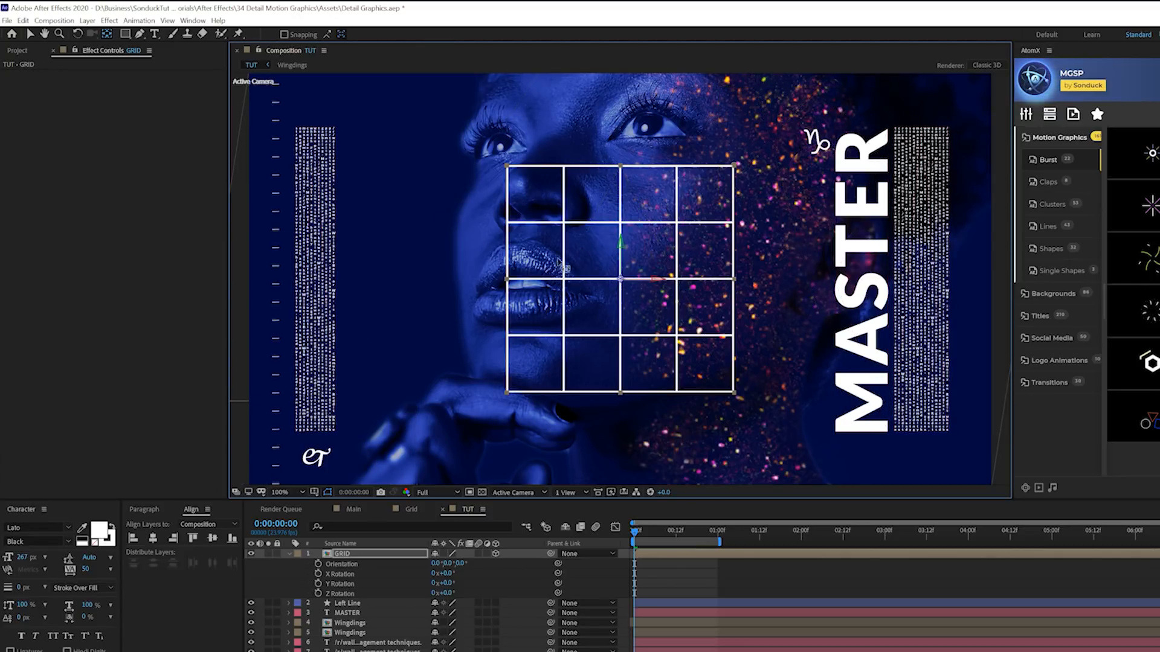
left_click(27, 33)
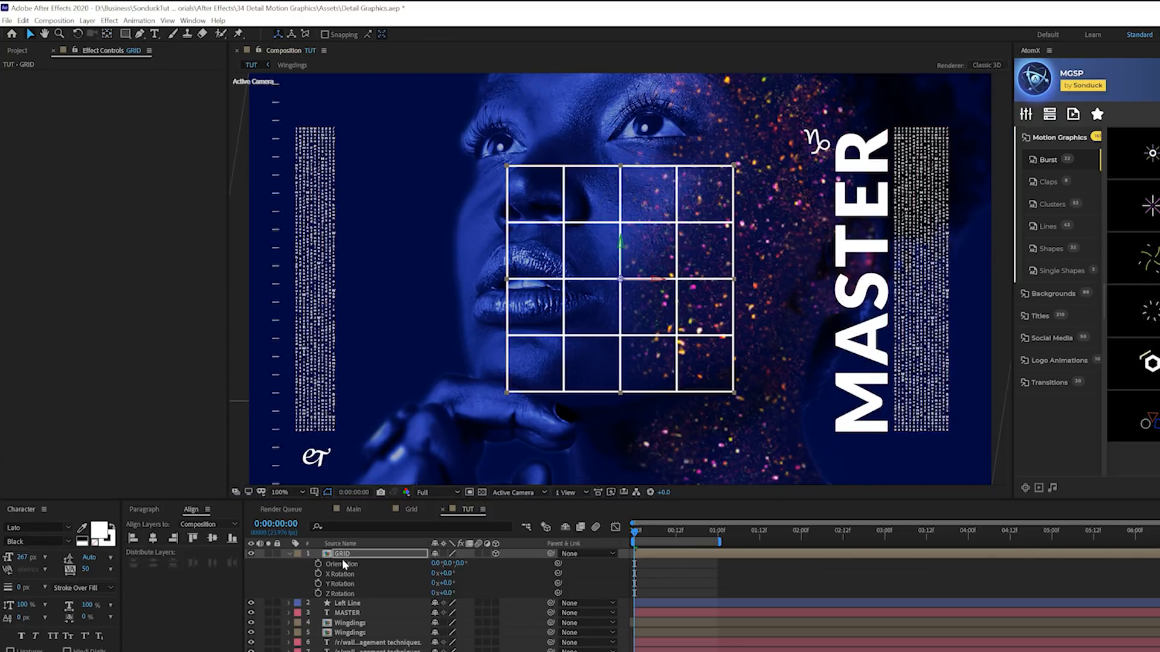
left_click(494, 553)
left_click(495, 554)
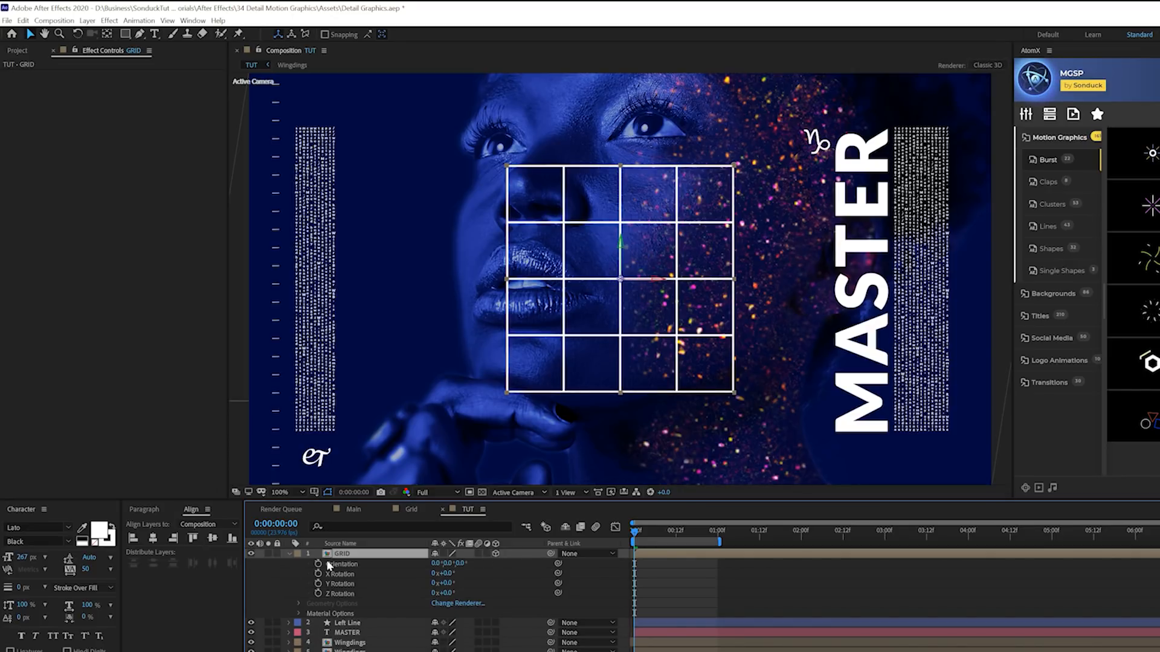
key("r")
key("r")
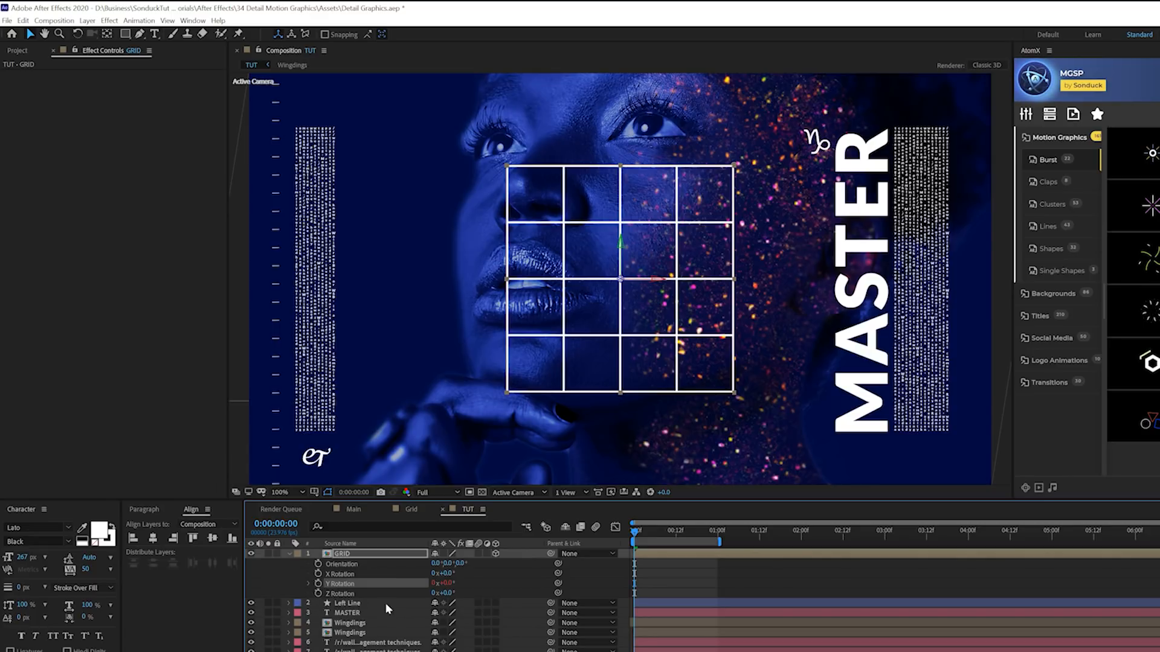
Add wiggle(.5,200) expressions to the GRID layer's Y and Z Rotation and preview the motion.
left_click(318, 585, "alt")
type("wiggle")
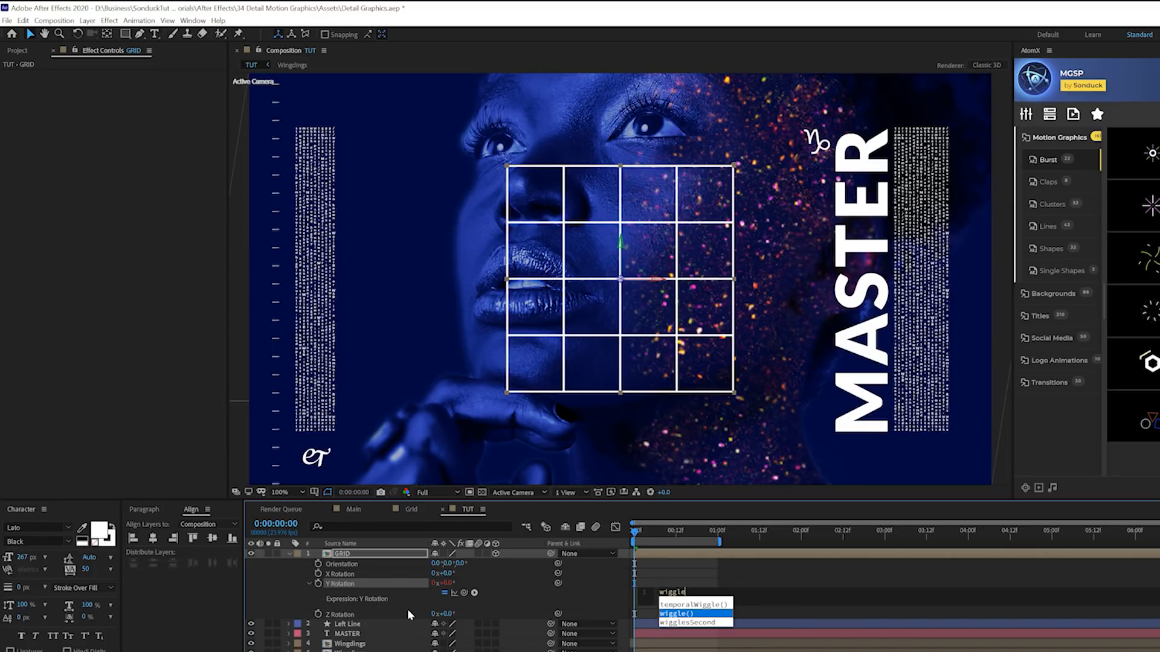
key("Return")
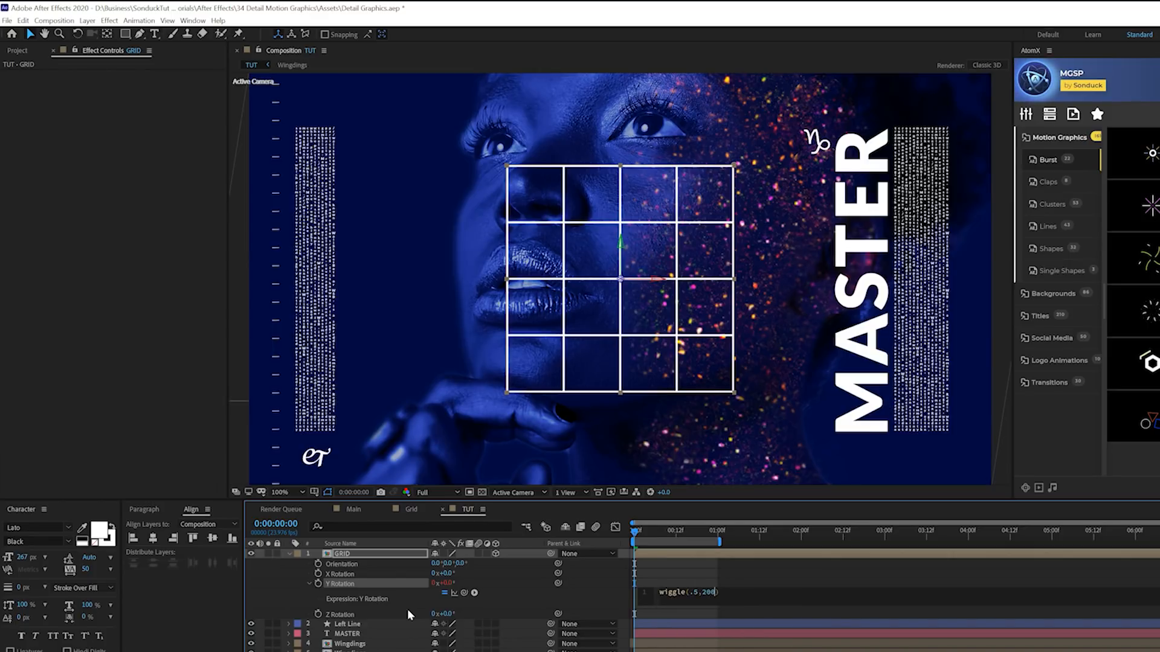
left_click(406, 609)
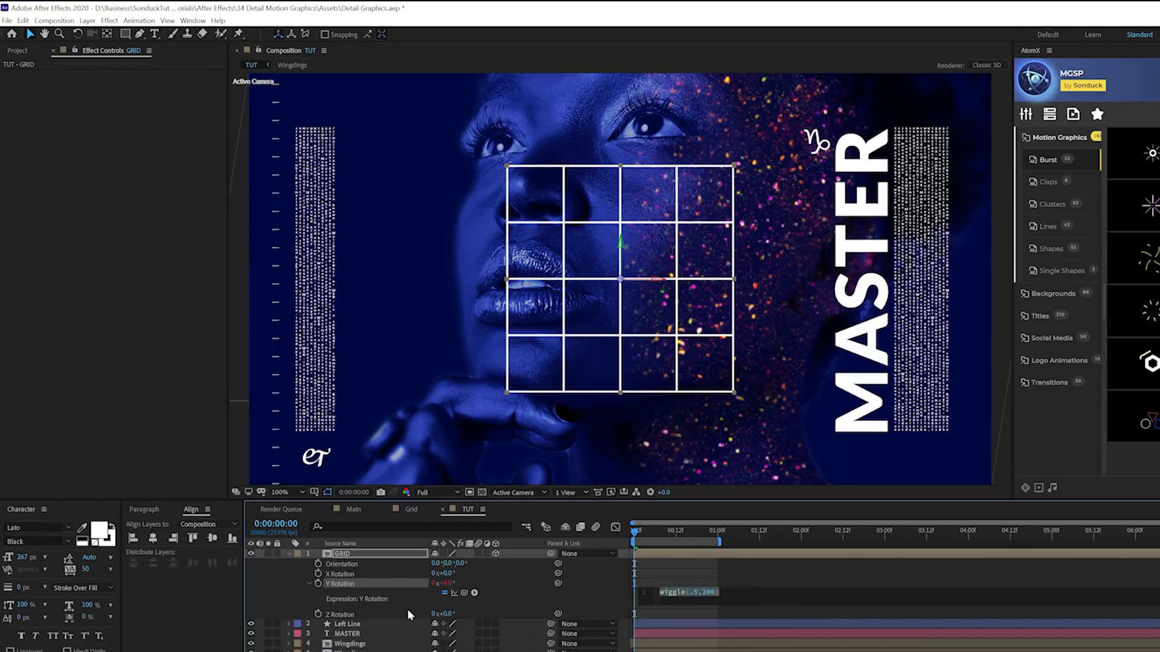
left_click(319, 614, "alt")
type("wiggle(.5,200)")
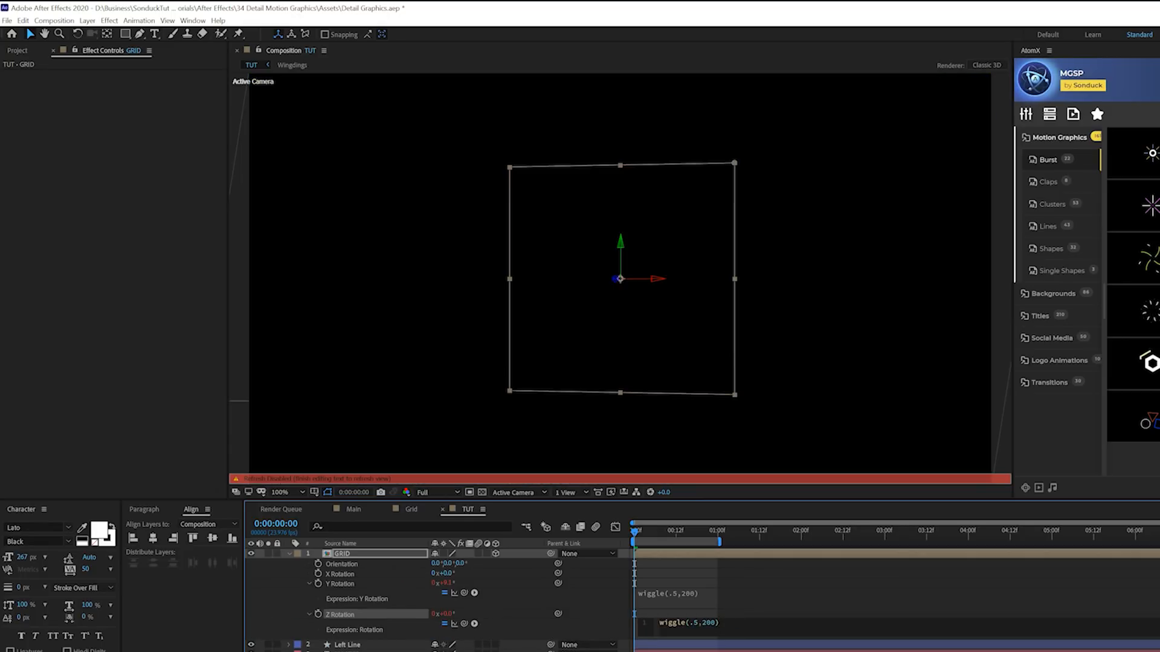
left_click(660, 546)
key("space")
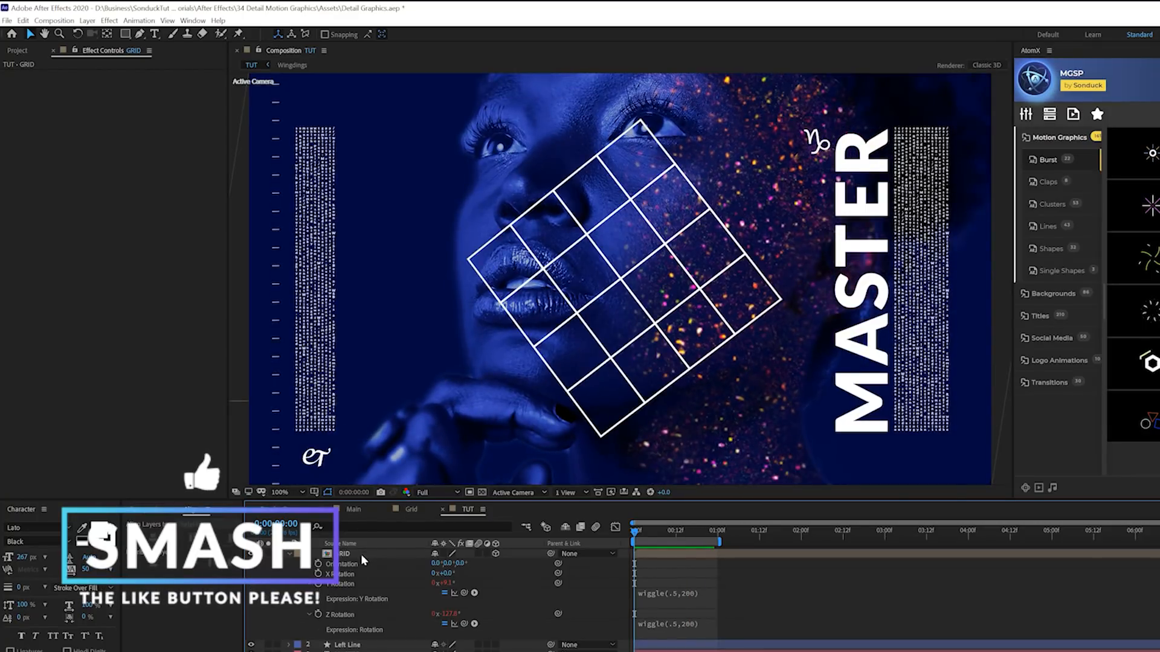
Shrink the GRID layer to about 53% scale.
left_click(361, 554)
key("s")
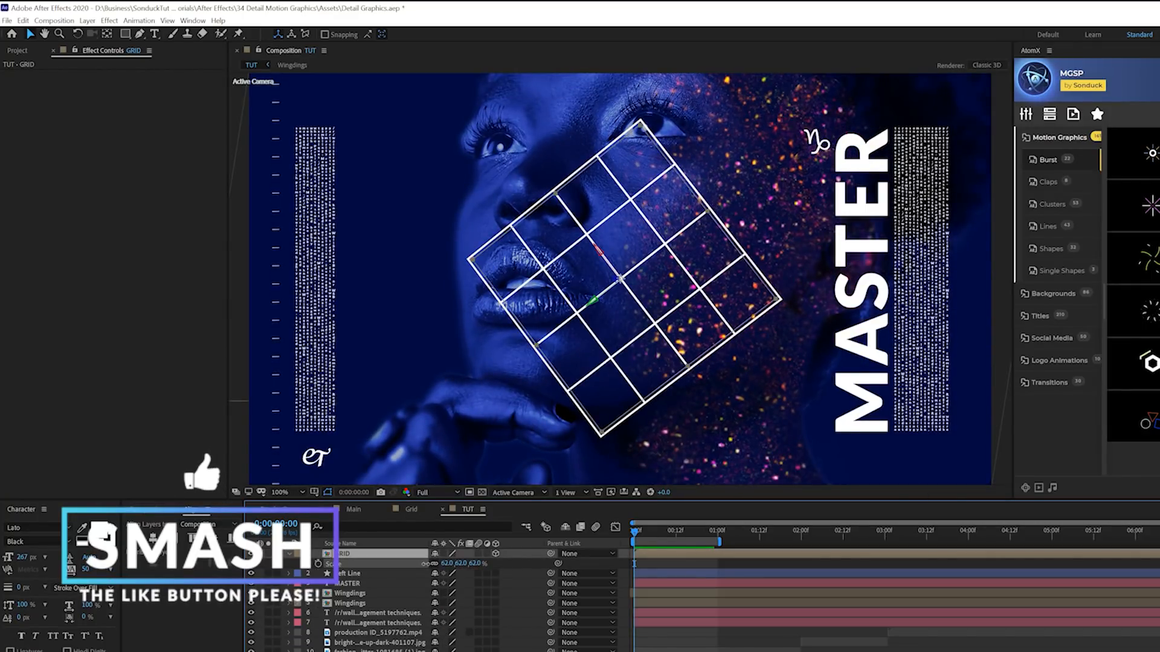
left_click_drag(448, 563, 419, 562)
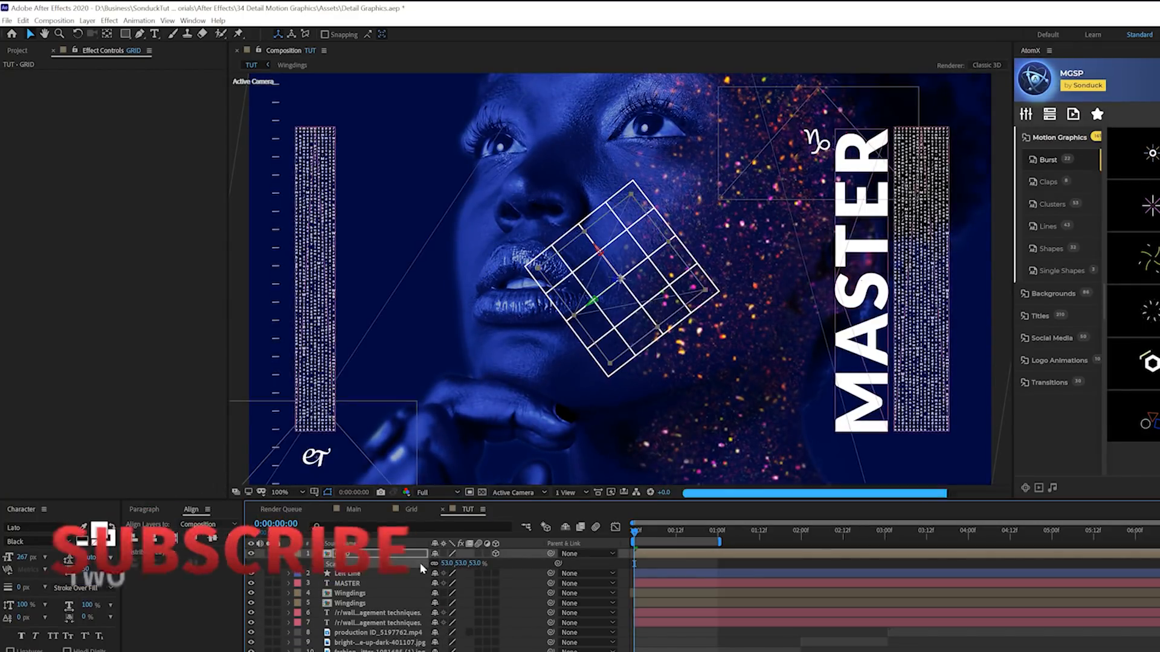